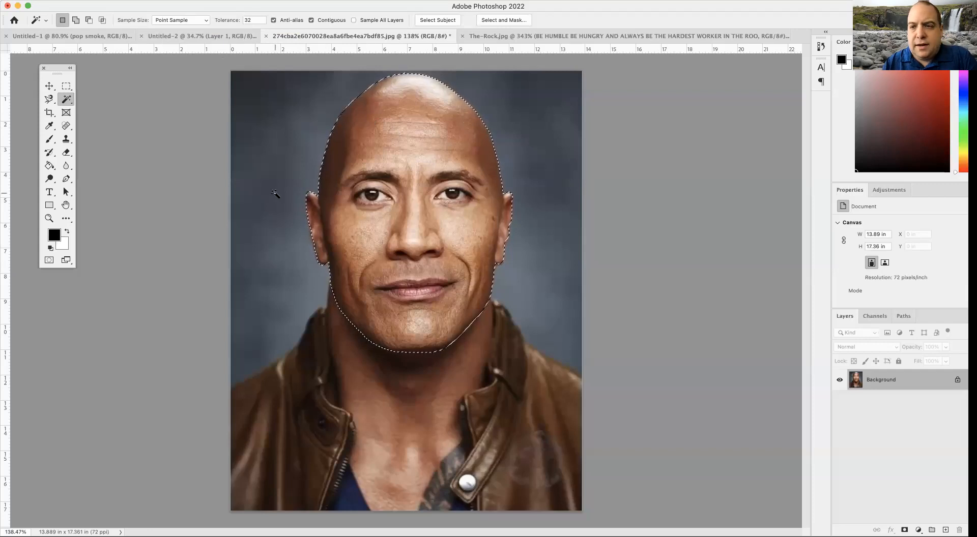
Preview the head selection as a Quick Mask overlay and return to the standard selection view.
left_click(48, 100)
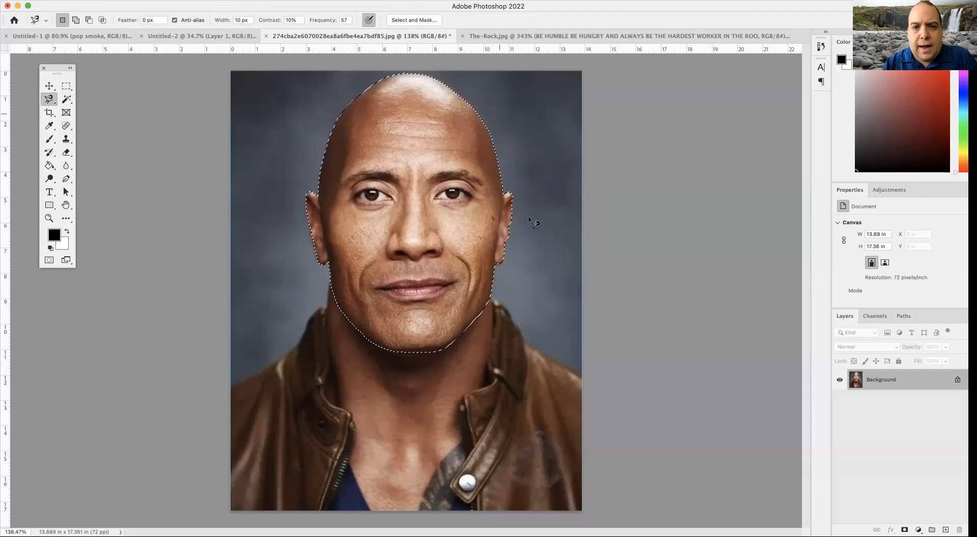
left_click(48, 260)
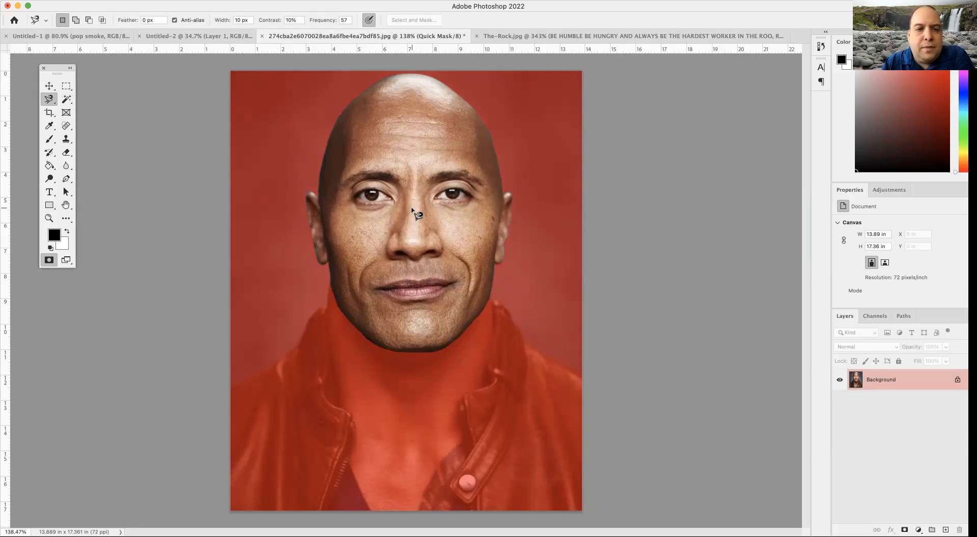
left_click(49, 261)
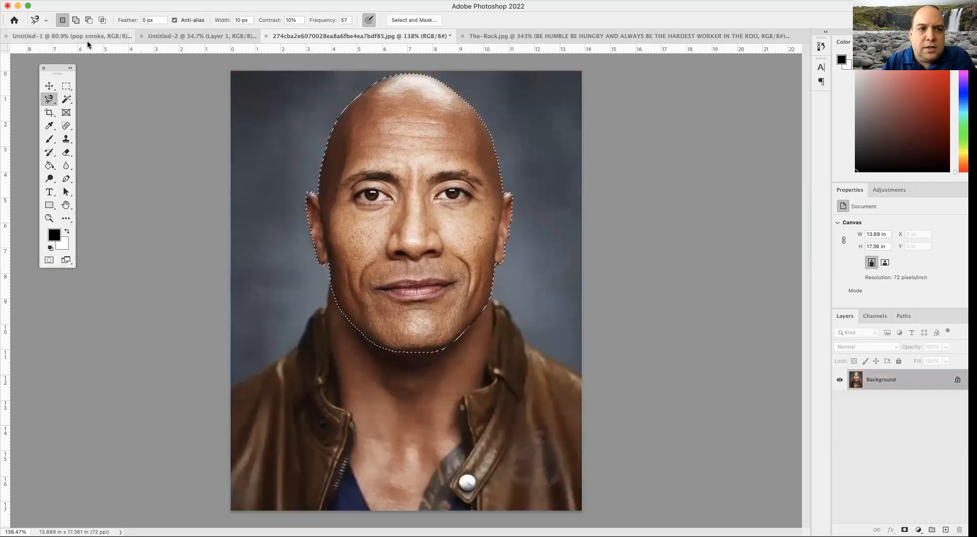
Start a new document based on the Tabloid print preset.
left_click(65, 1)
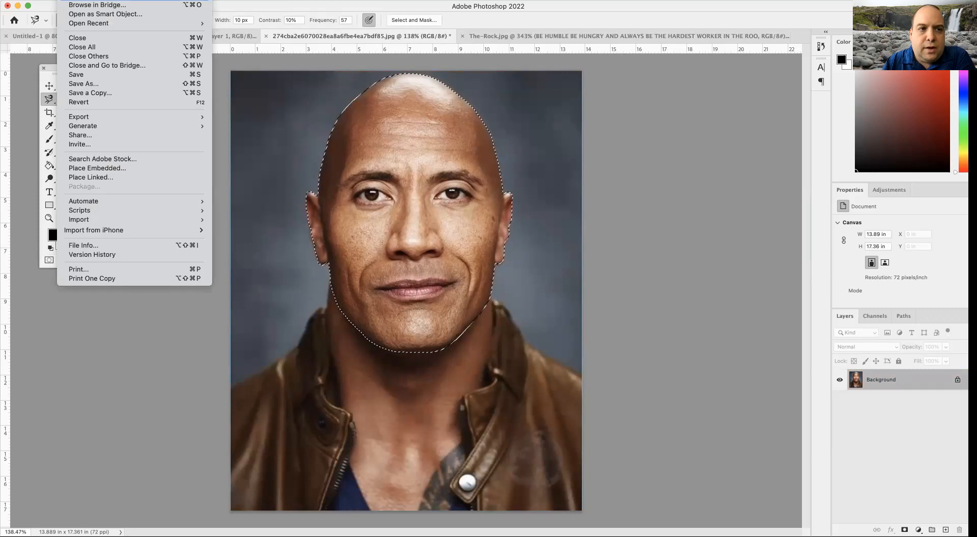
left_click(79, 0)
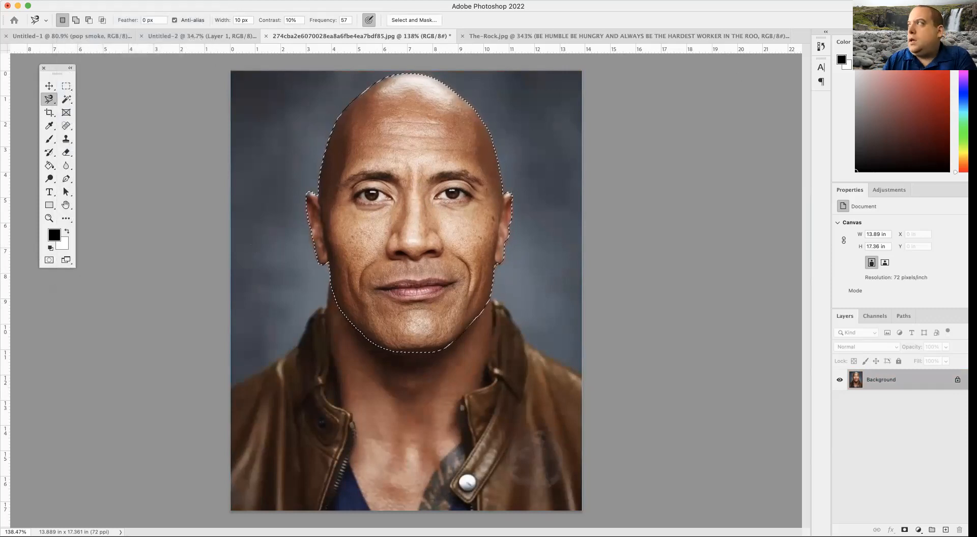
key("super+n")
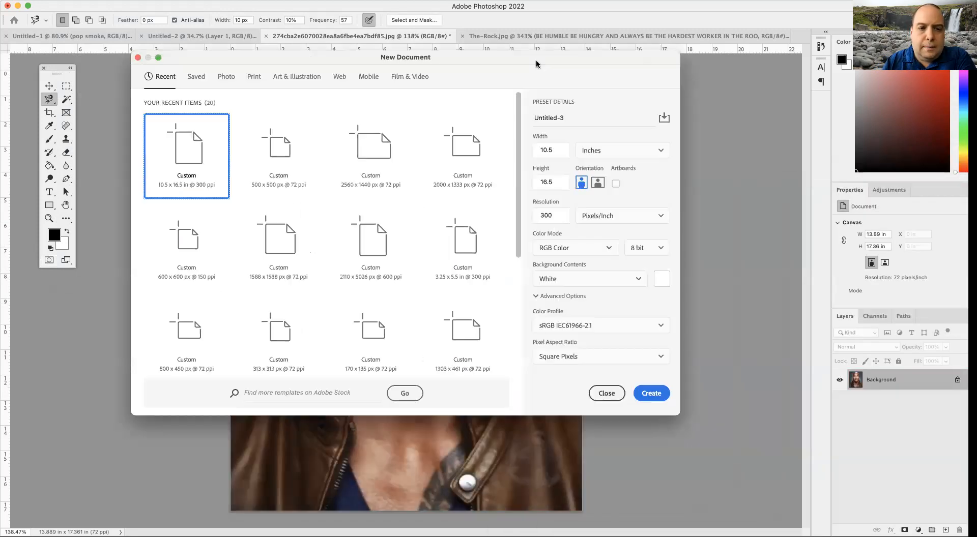
left_click_drag(558, 62, 575, 100)
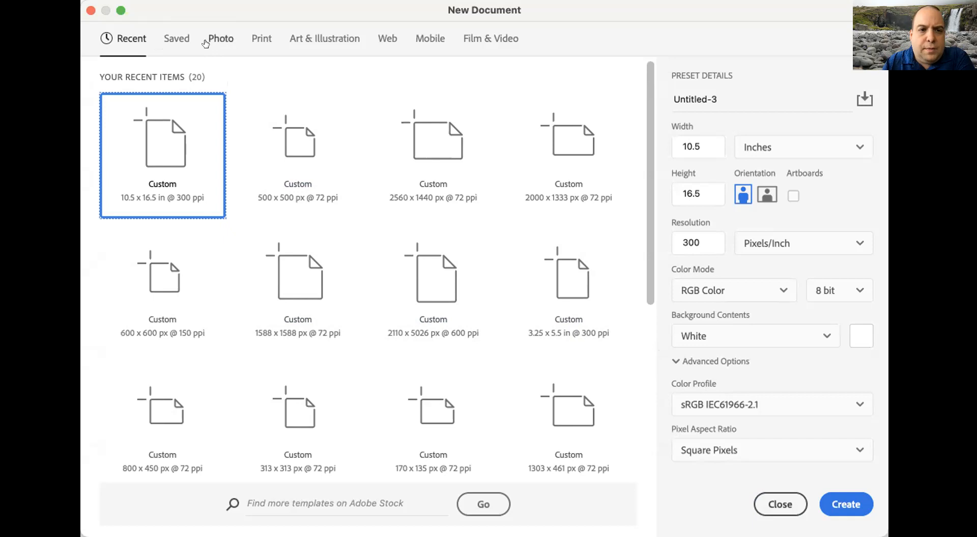
left_click(259, 42)
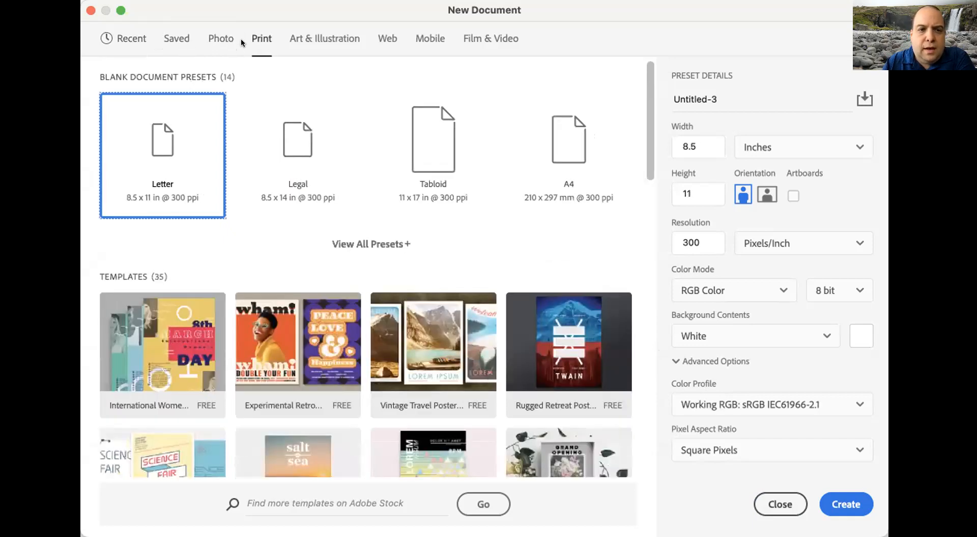
left_click(434, 154)
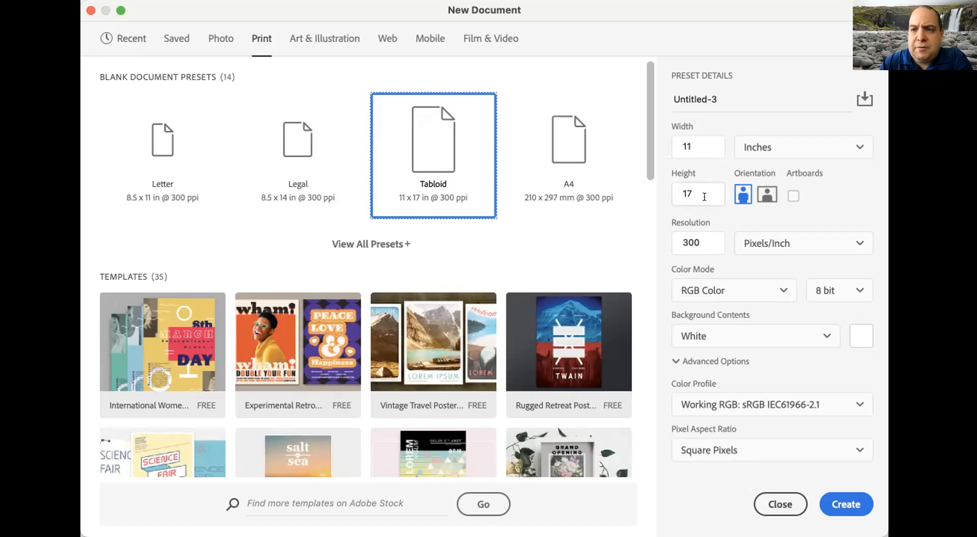
Set the new document's width to 10.5 inches and height to 16.5 inches, and create it.
double_click(694, 149)
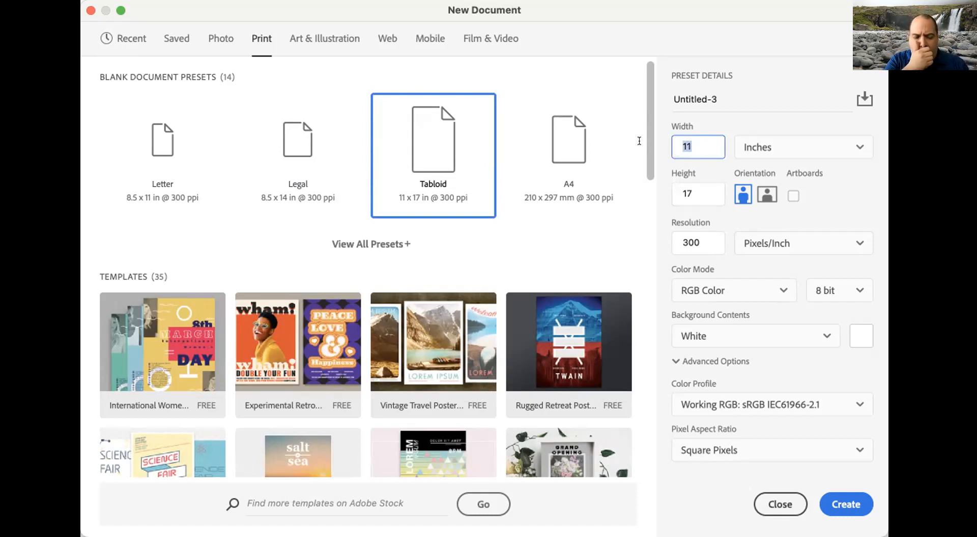
type("10.5")
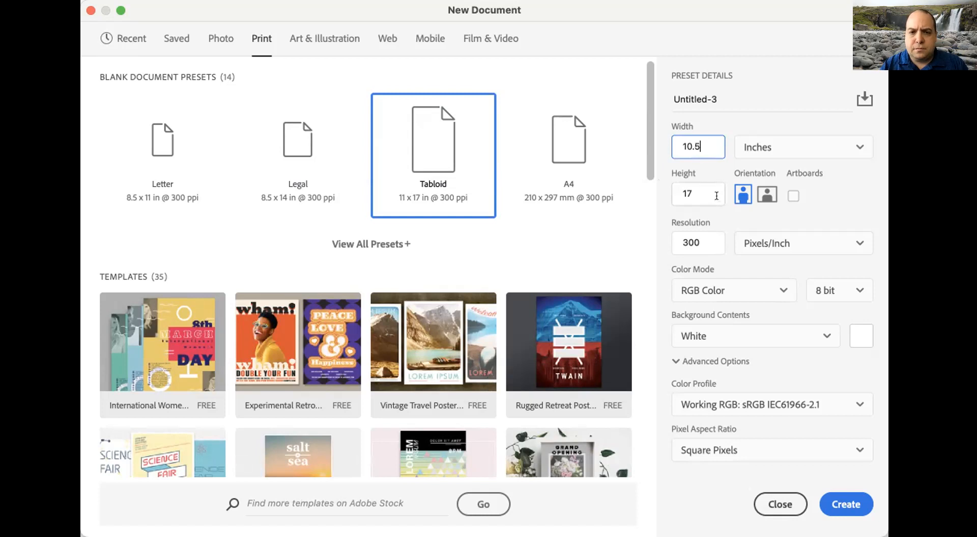
key("Tab")
type("1")
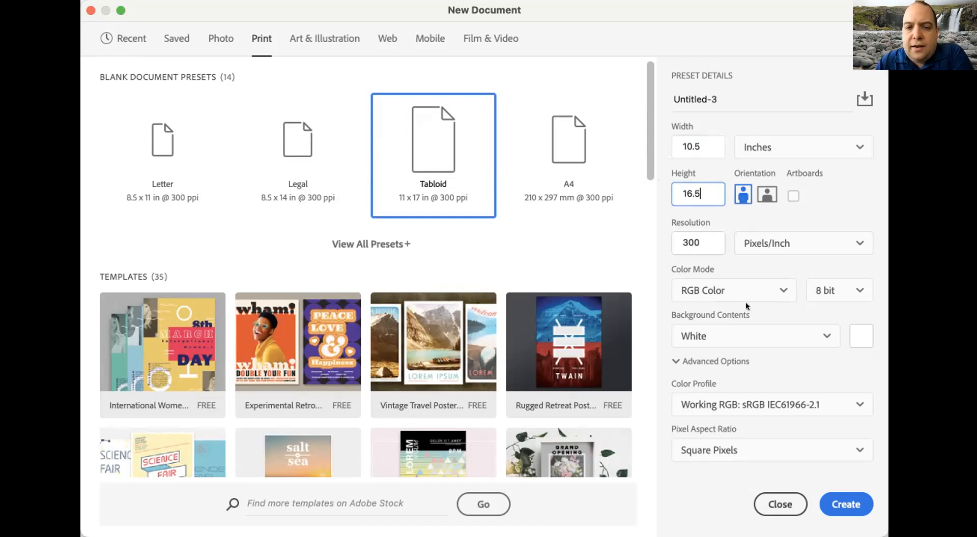
left_click(845, 502)
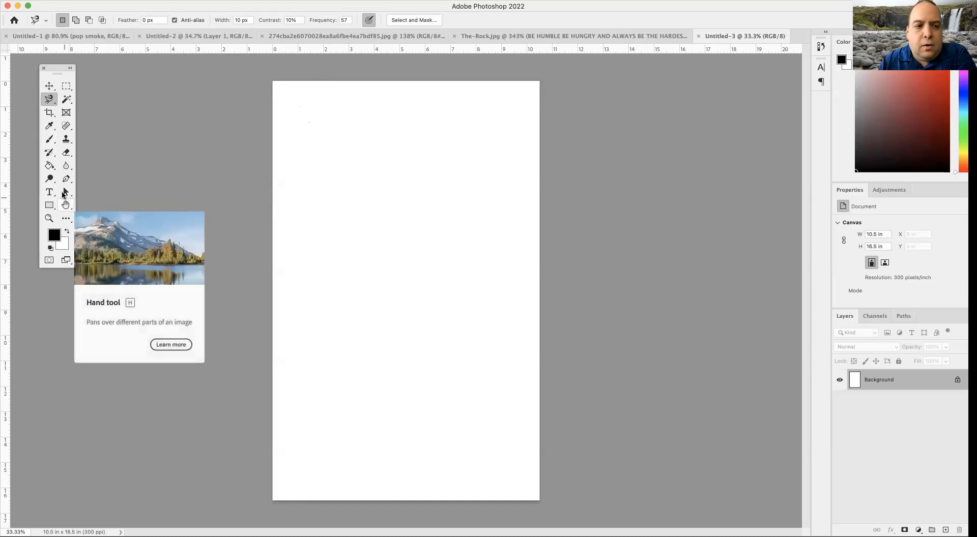
Fill the blank canvas with the black foreground color using the Paint Bucket tool.
left_click(50, 166)
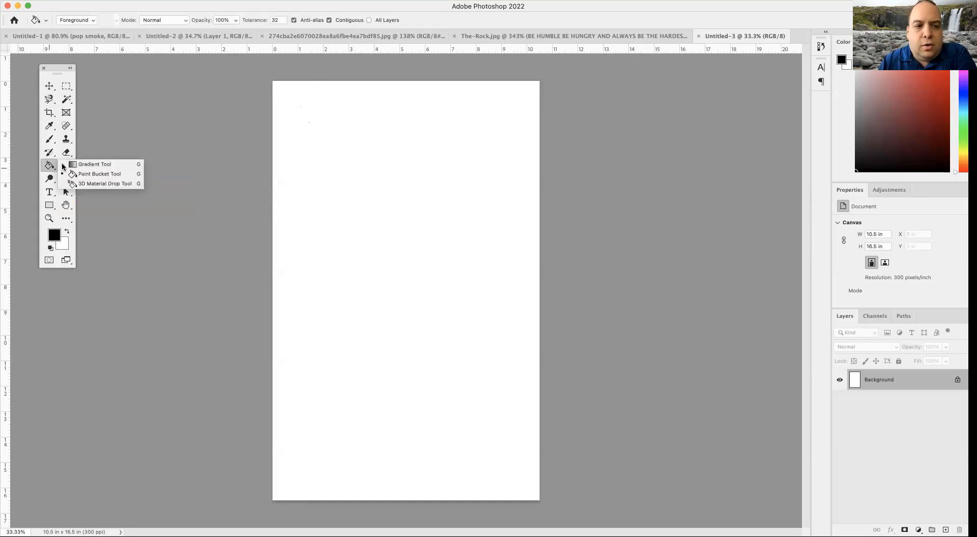
left_click(90, 175)
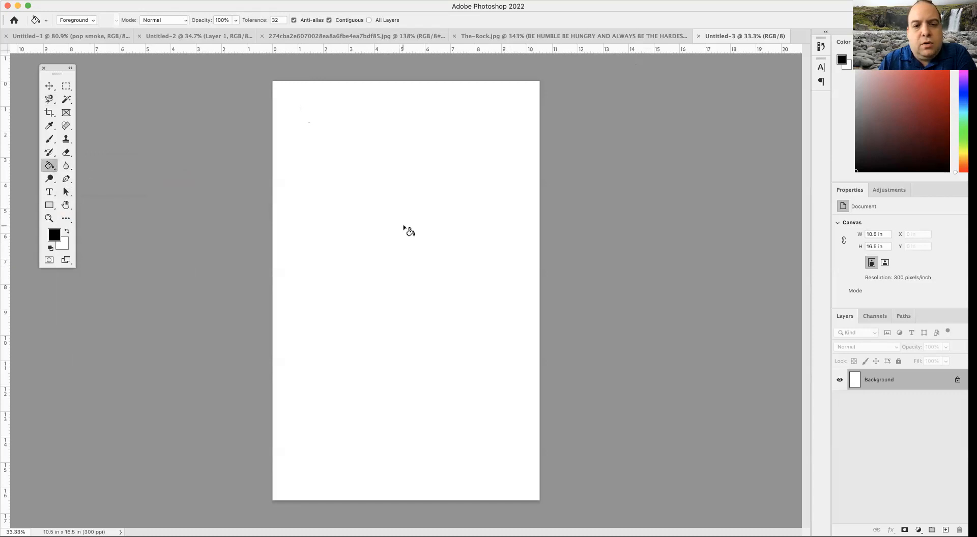
left_click(316, 263)
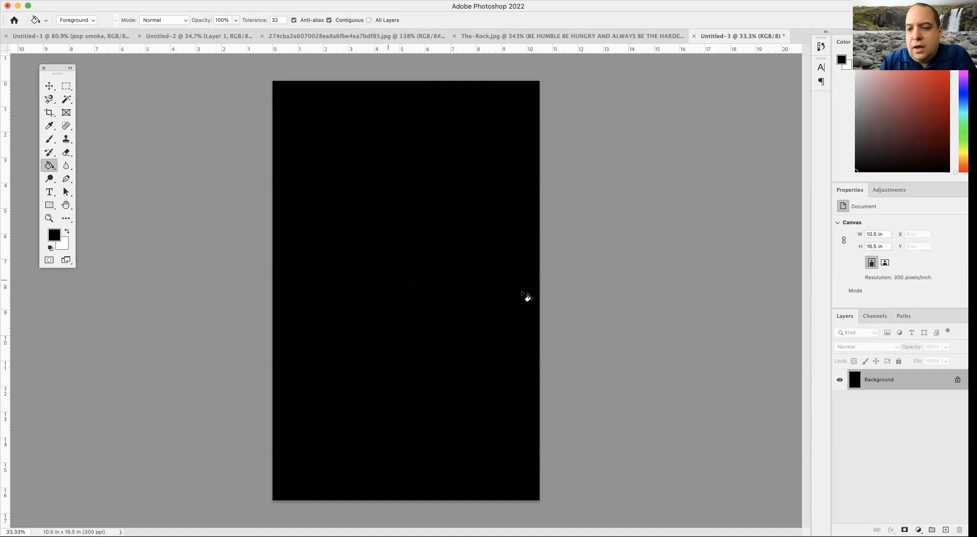
Convert the locked Background into a regular layer named Black Background.
double_click(886, 380)
left_click_drag(715, 249, 465, 211)
type("Black B")
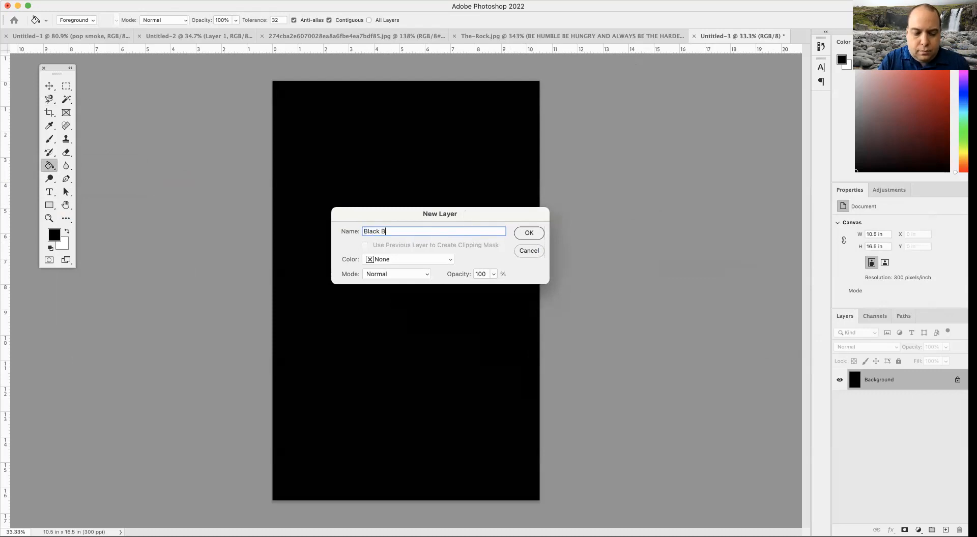
type("ackground")
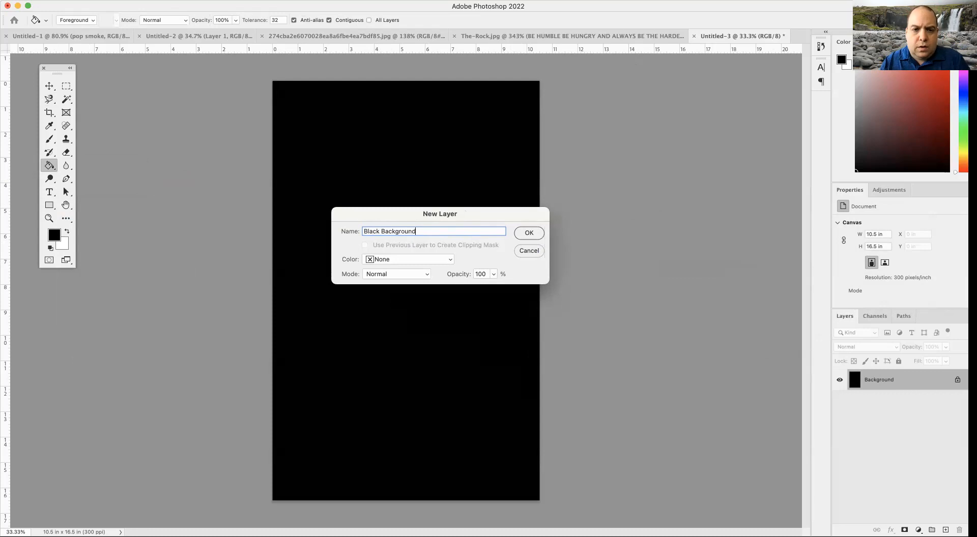
left_click(530, 230)
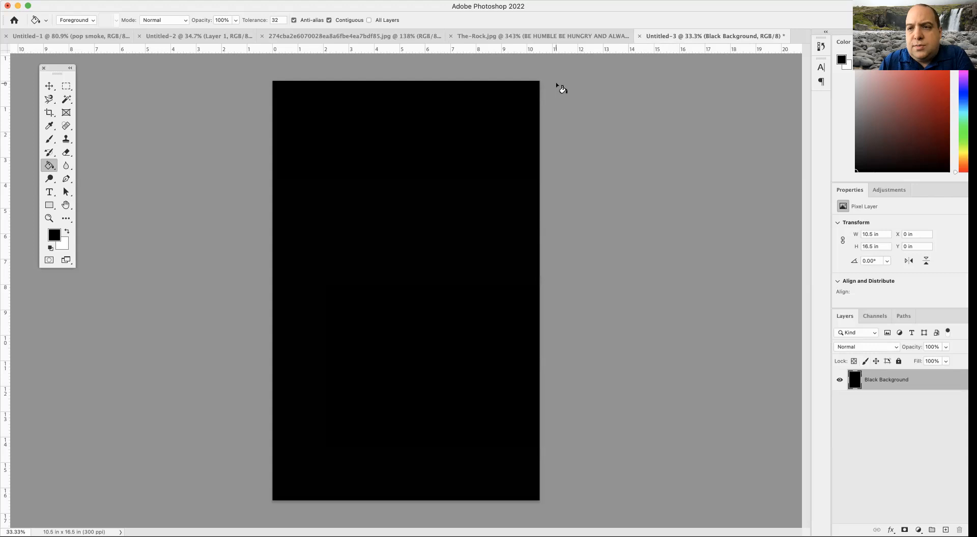
Copy the selected head from the portrait photo and paste it into the black Untitled-3 document.
left_click(558, 36)
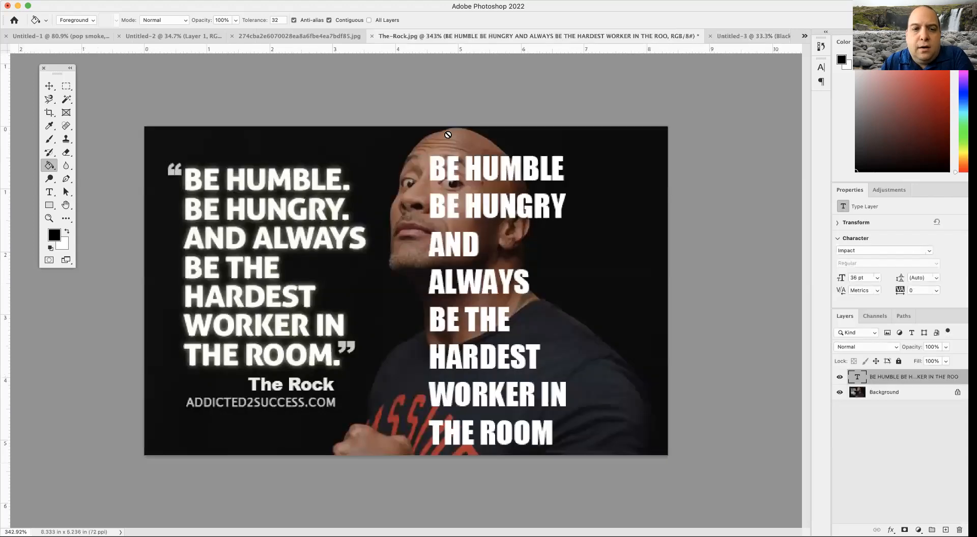
left_click(300, 35)
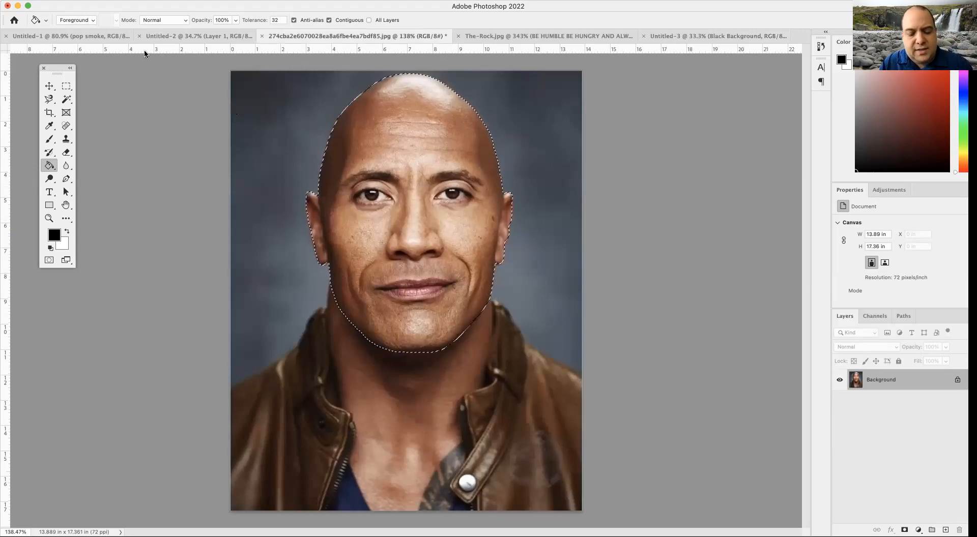
left_click(683, 37)
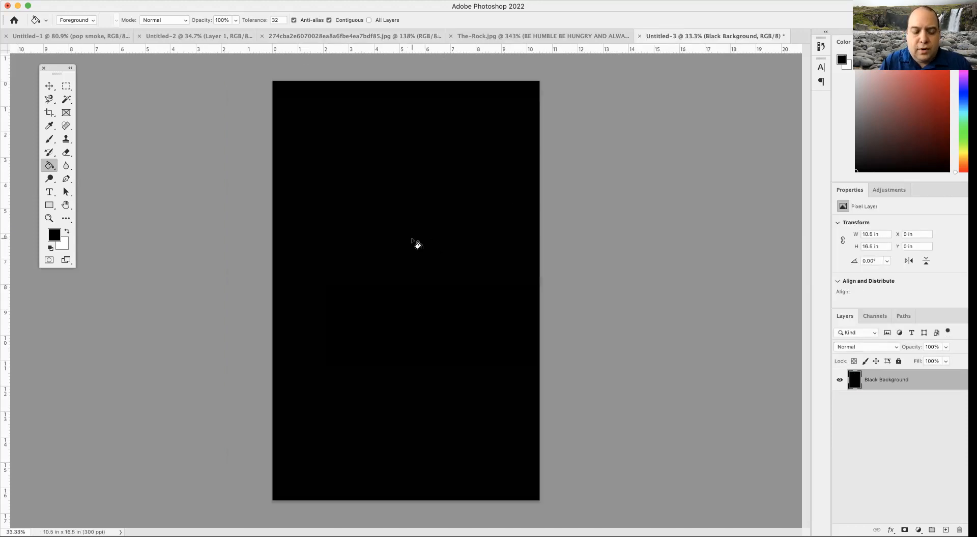
left_click_drag(412, 240, 411, 241)
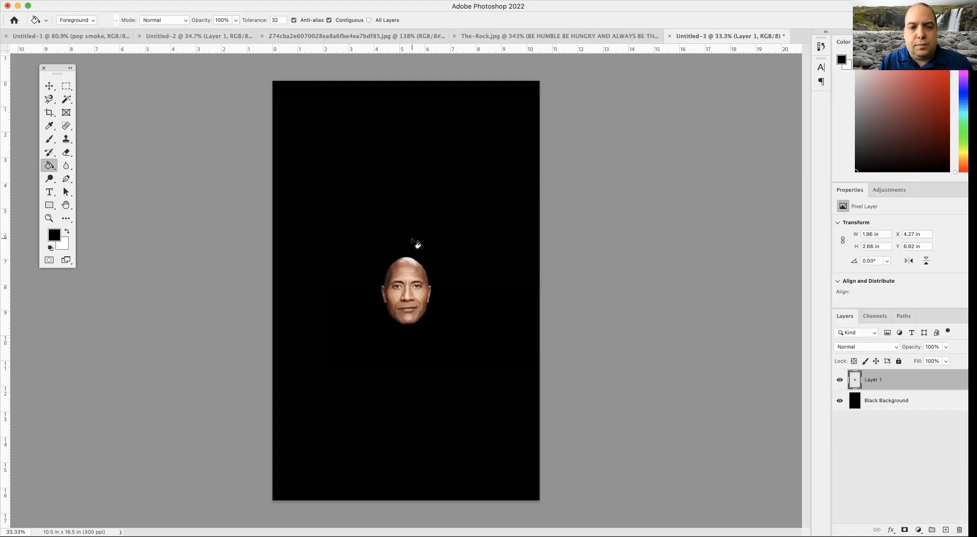
Enlarge the pasted head proportionally to about 577% so it spans the width of the black canvas.
left_click(52, 88)
left_click_drag(407, 291, 320, 132)
left_click_drag(353, 163, 577, 452)
left_click_drag(462, 415, 430, 417)
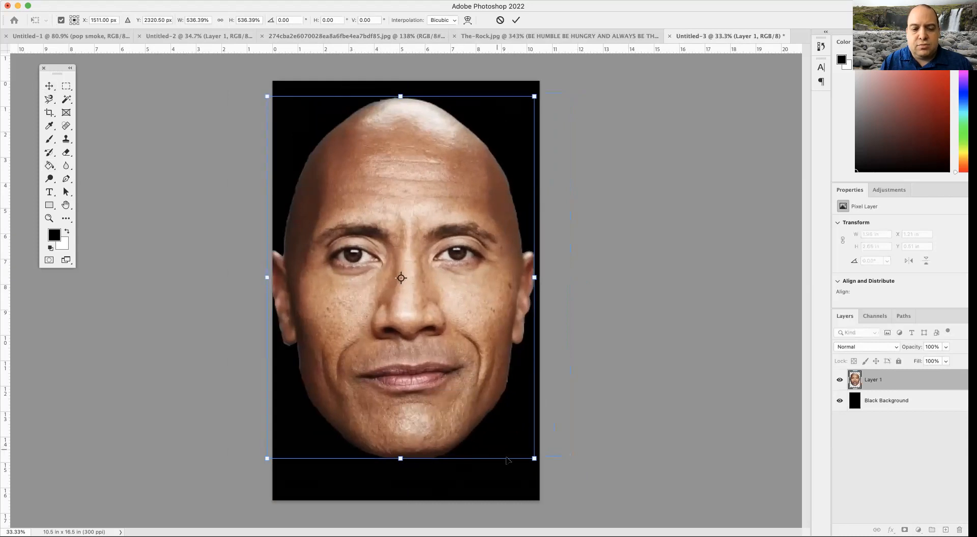
left_click_drag(535, 459, 555, 486)
mouse_move(425, 440)
left_mouse_down()
mouse_move(411, 411)
mouse_move(414, 425)
left_mouse_up()
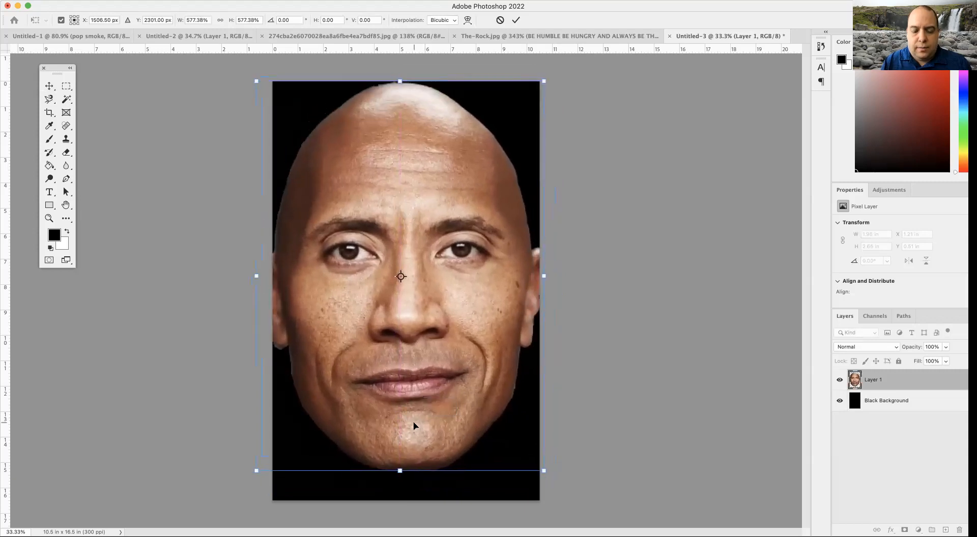
Move the enlarged head down to the canvas's vertical center at Y 2475 px, apply the transform and deselect the layer.
key("Down")
key("Down")
key("Down")
key("Down")
key("Down")
key("Down")
key("Down")
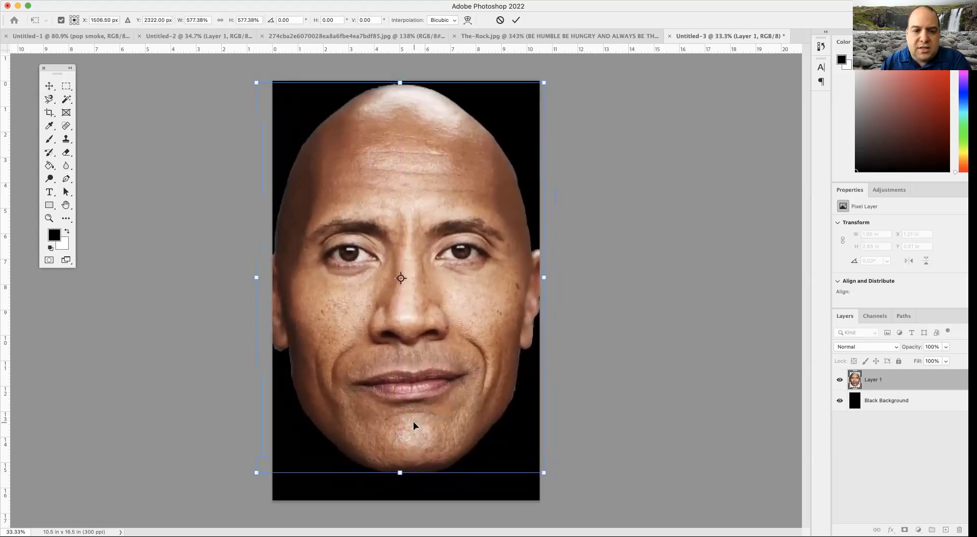
left_click_drag(433, 227, 433, 239)
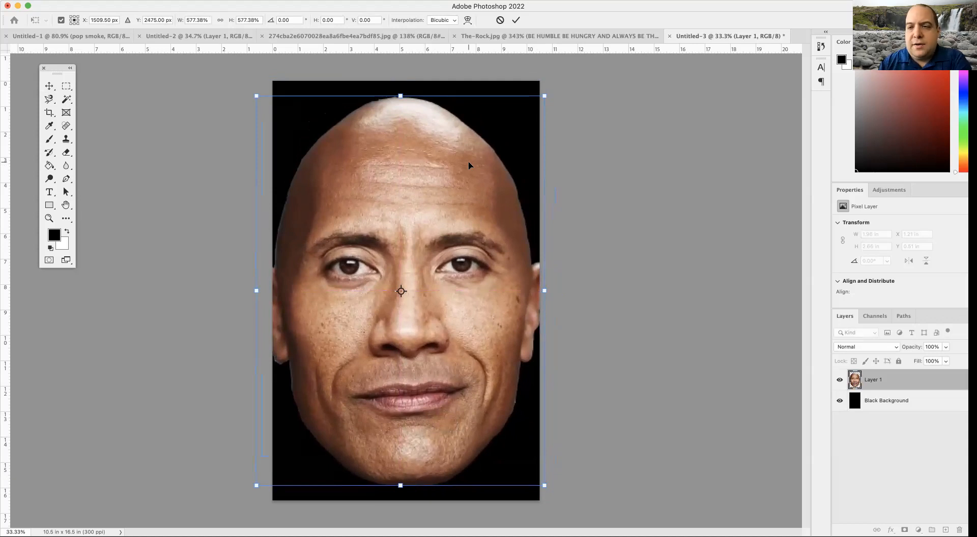
key("Return")
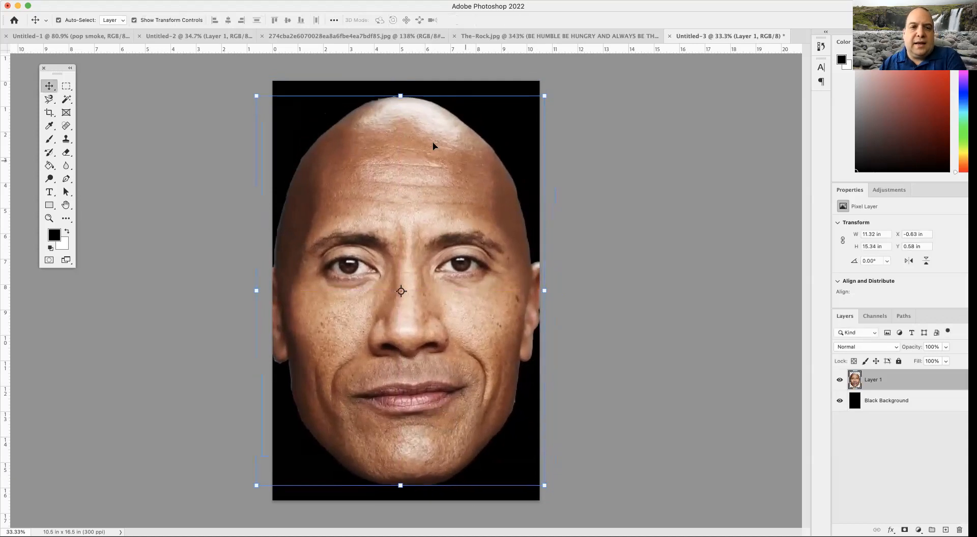
left_click(229, 115)
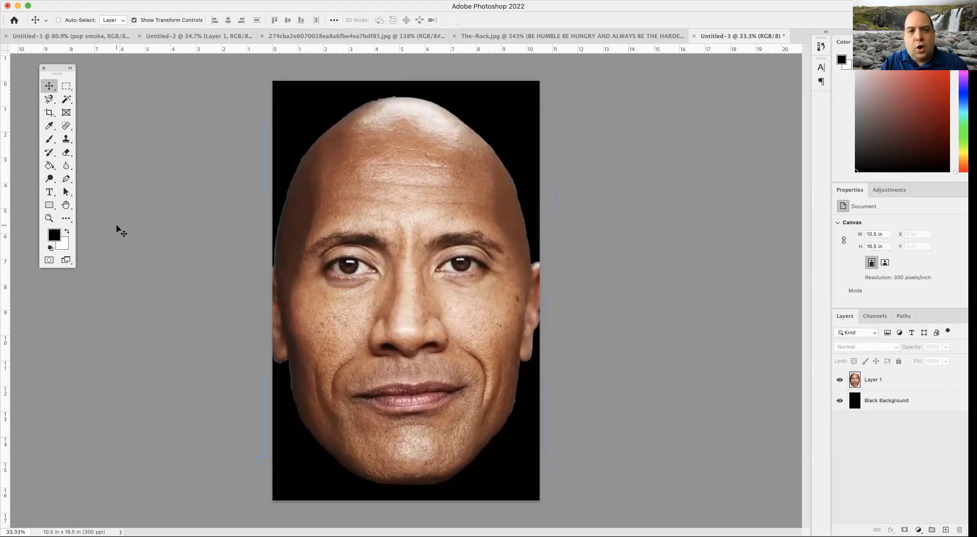
Toggle the rulers off and on, and switch their units to pixels and back to inches.
key("super+r")
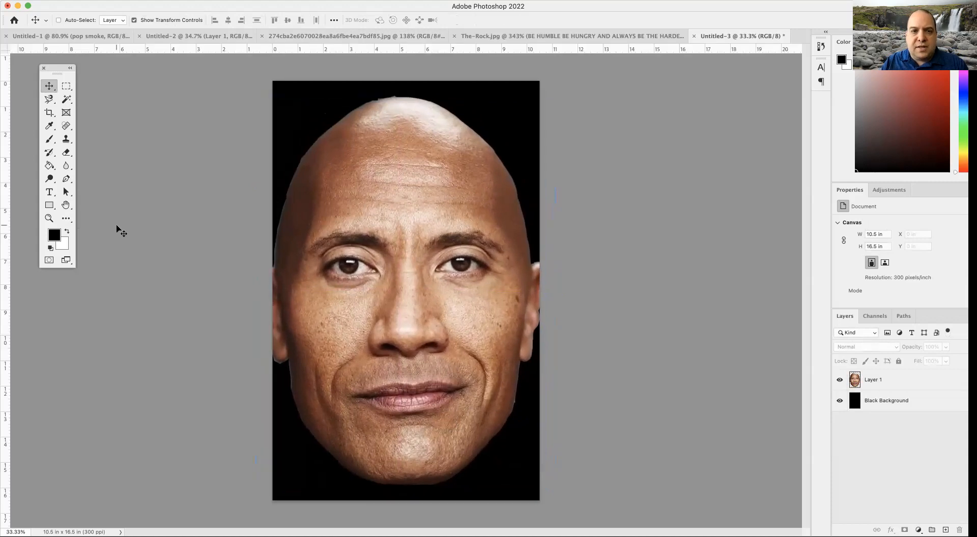
key("super+r")
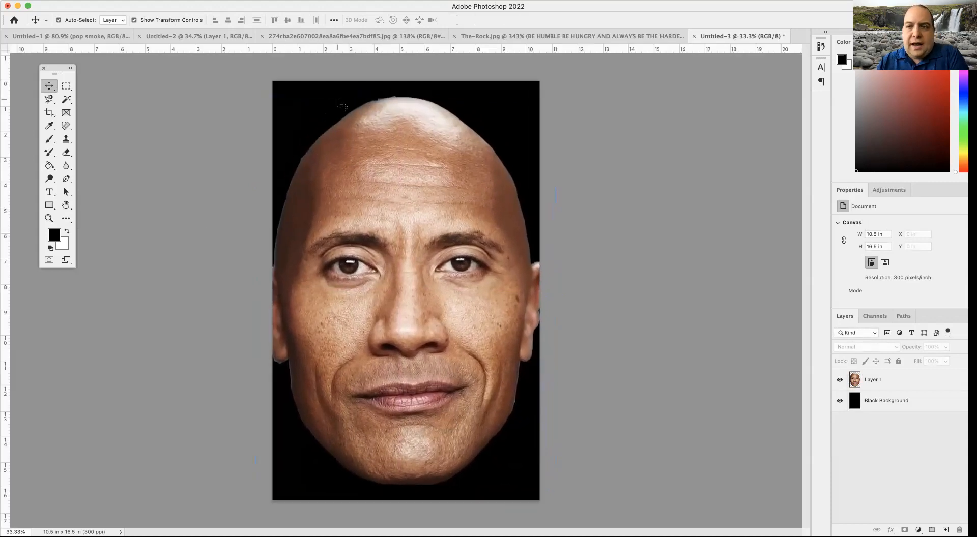
right_click(389, 50)
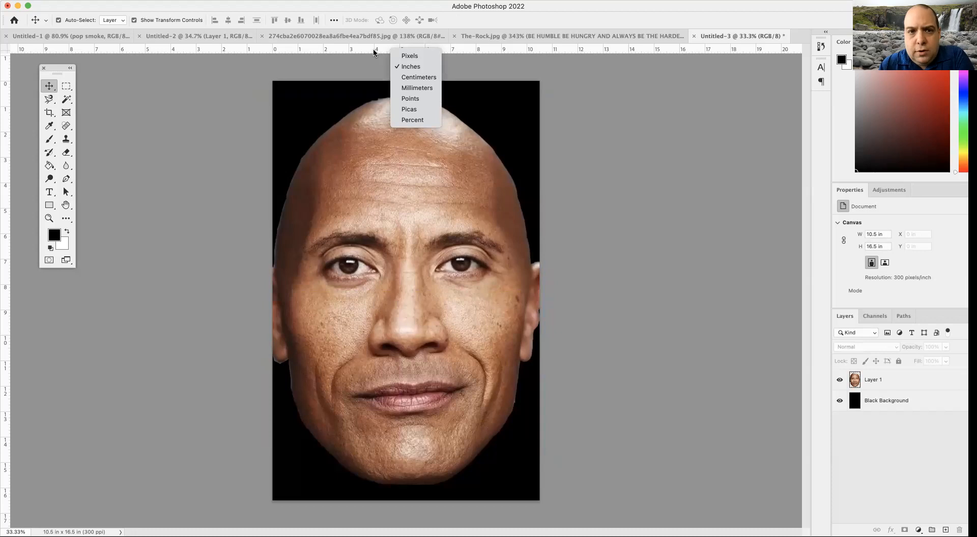
left_click(404, 56)
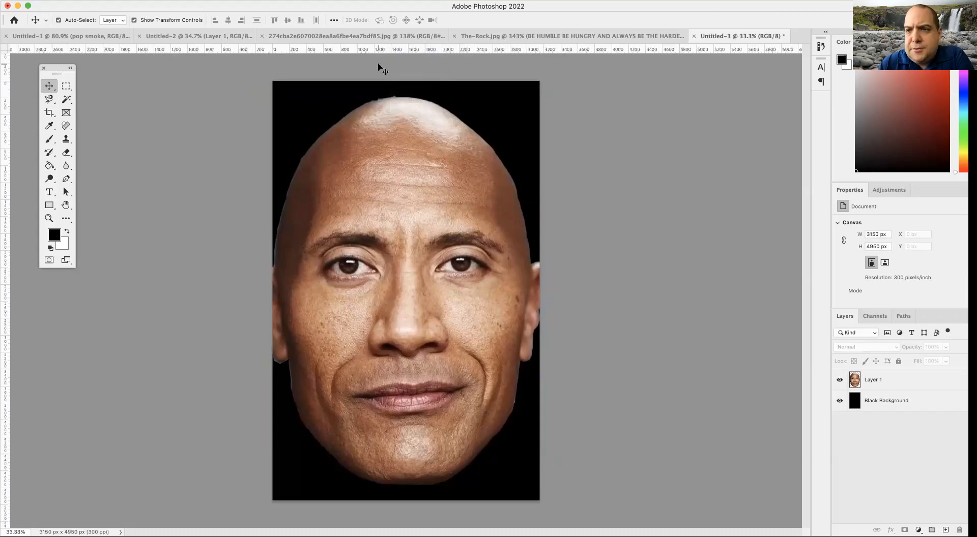
right_click(391, 49)
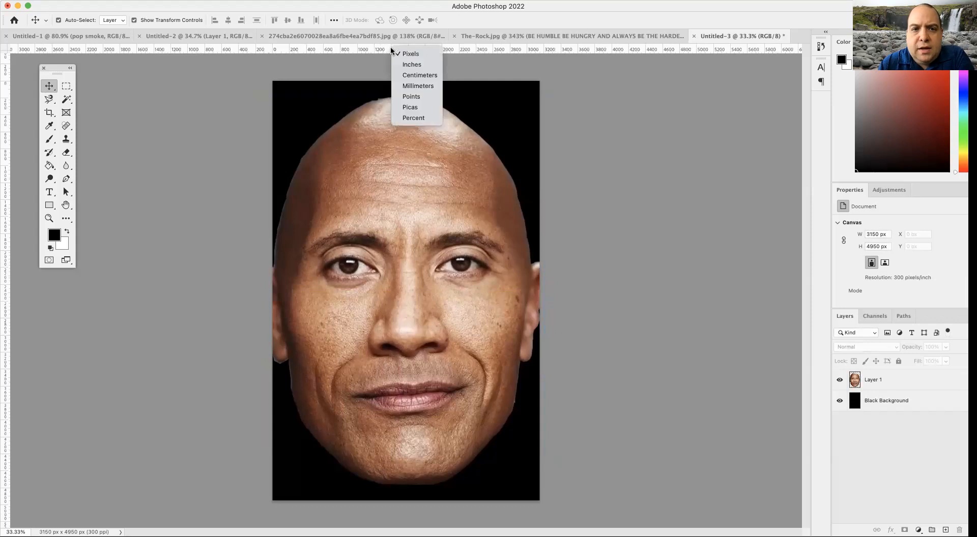
left_click(415, 65)
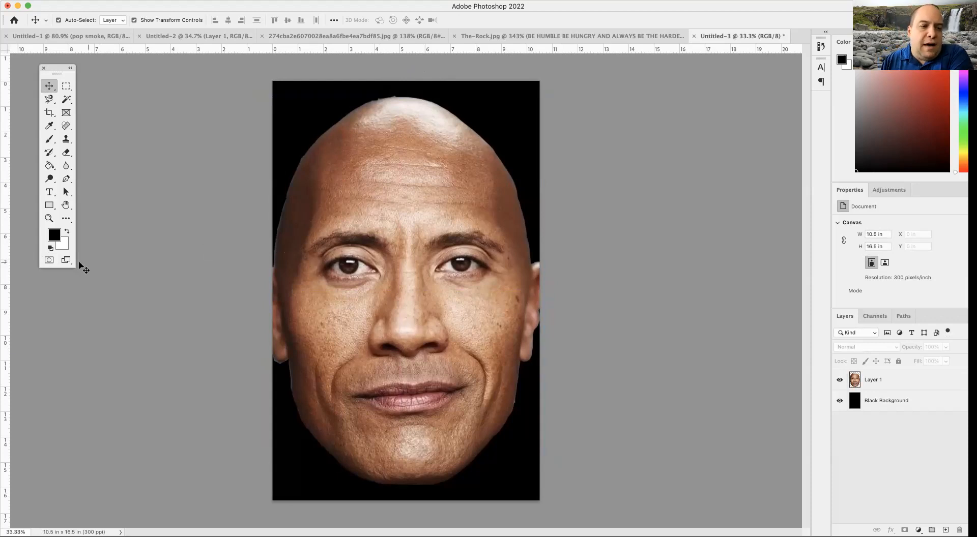
Place a vertical guide at the canvas's horizontal center, 5.25 inches, and rename the head layer as Rock.
left_click_drag(8, 262, 409, 268)
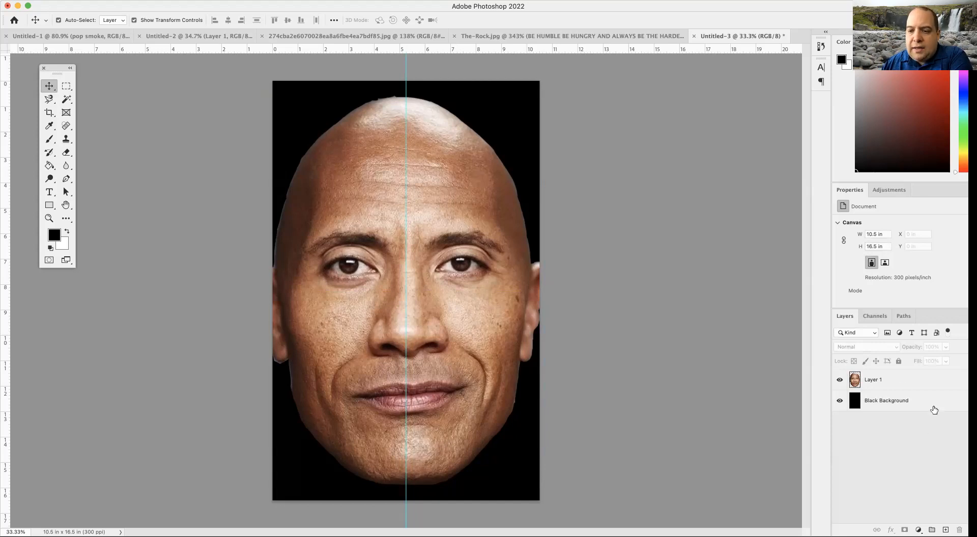
left_click(860, 383)
double_click(872, 379)
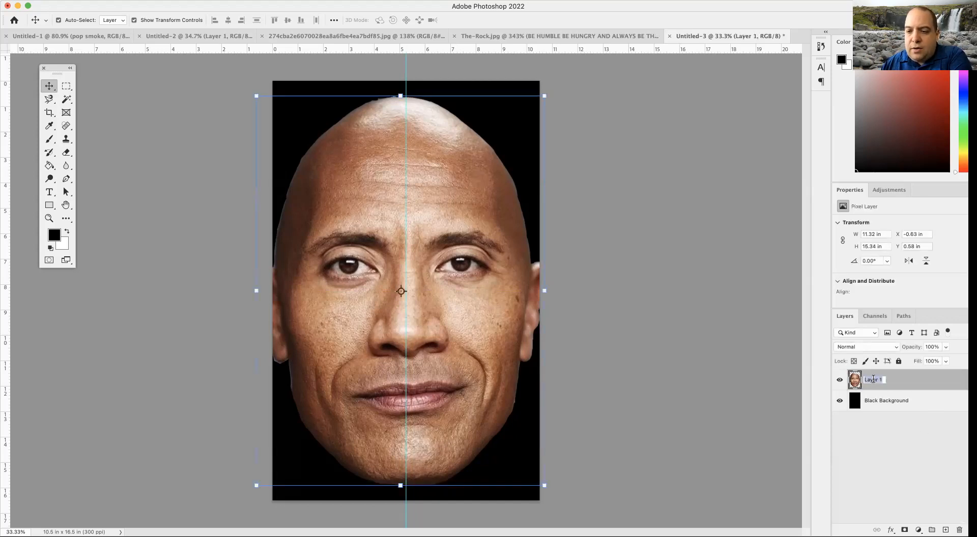
type("Rock")
key("Return")
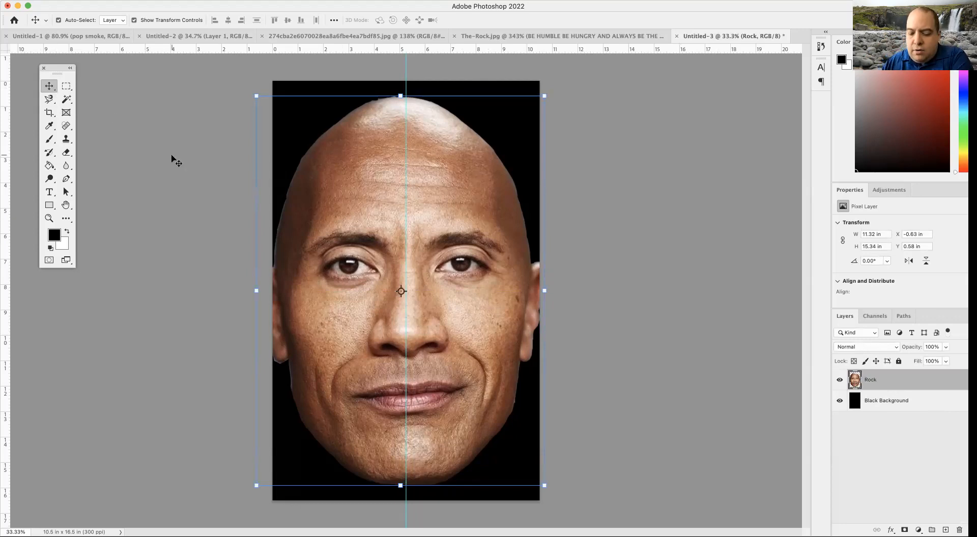
Nudge the head left to X -0.77 in so the face lines up with the center guide, and deselect the layer.
key("shift+Left")
key("shift+Left")
key("shift+Left")
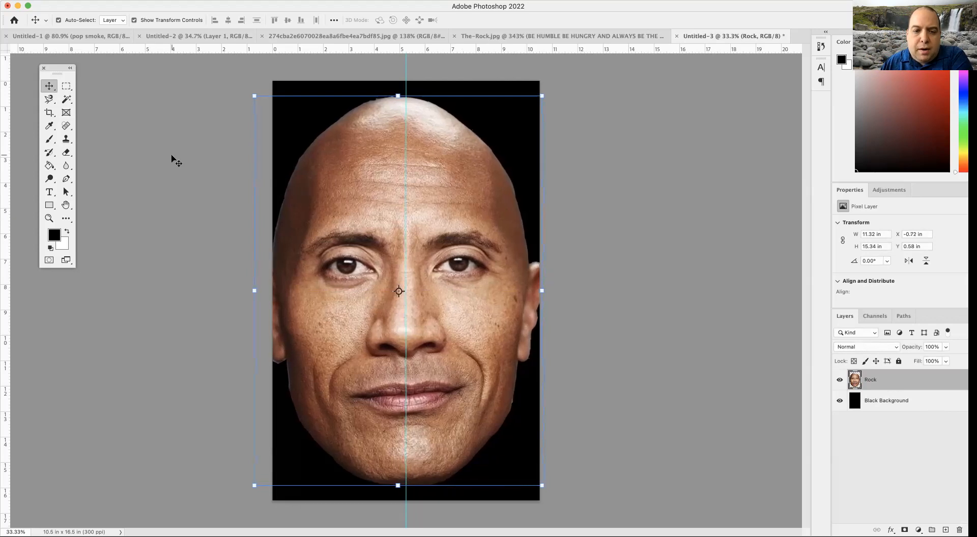
key("shift+Left")
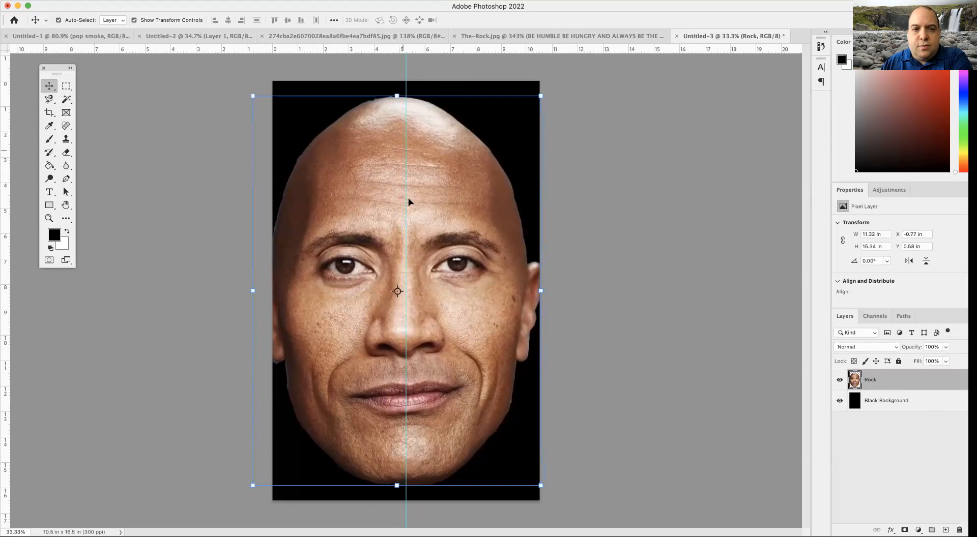
left_click(189, 117)
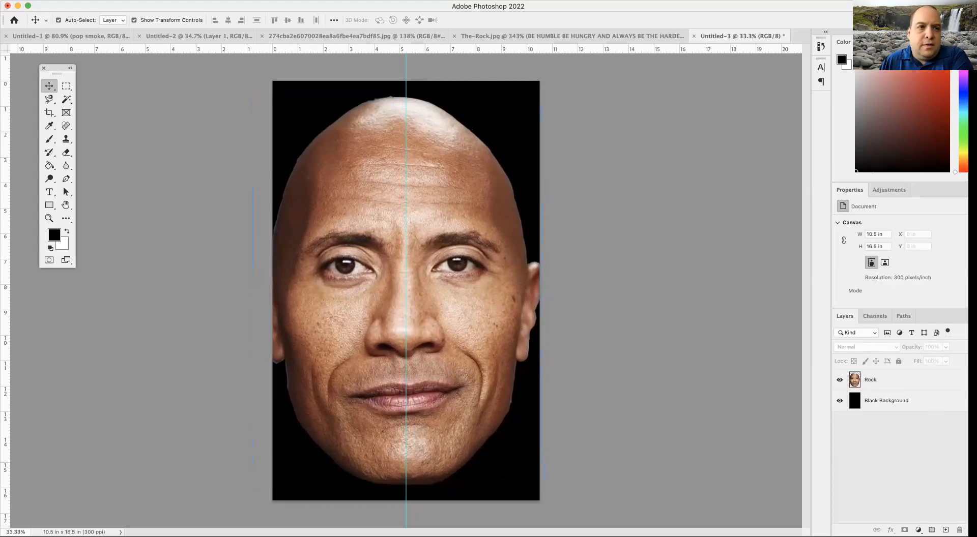
Desaturate the Rock layer to turn the head black and white, and deselect the layer.
left_click(114, 0)
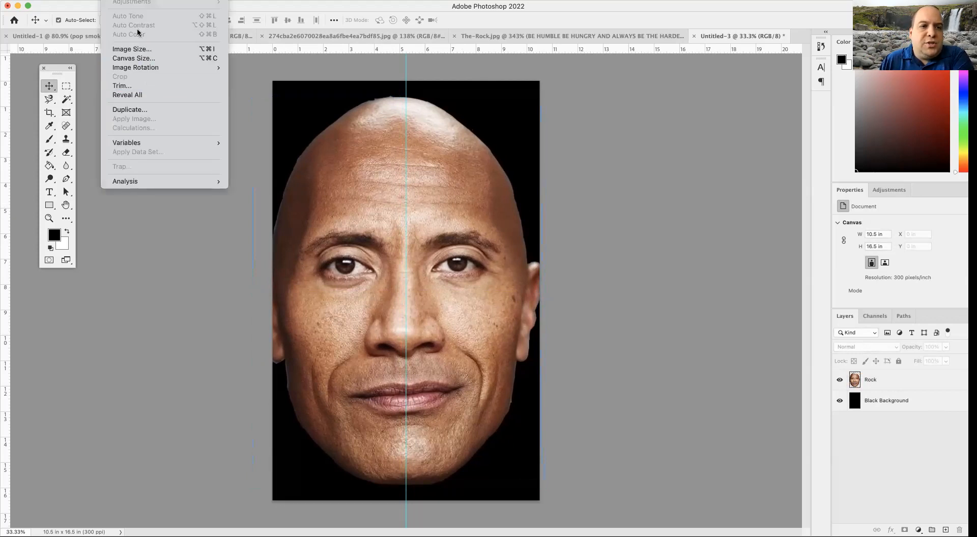
key("Escape")
left_click(894, 381)
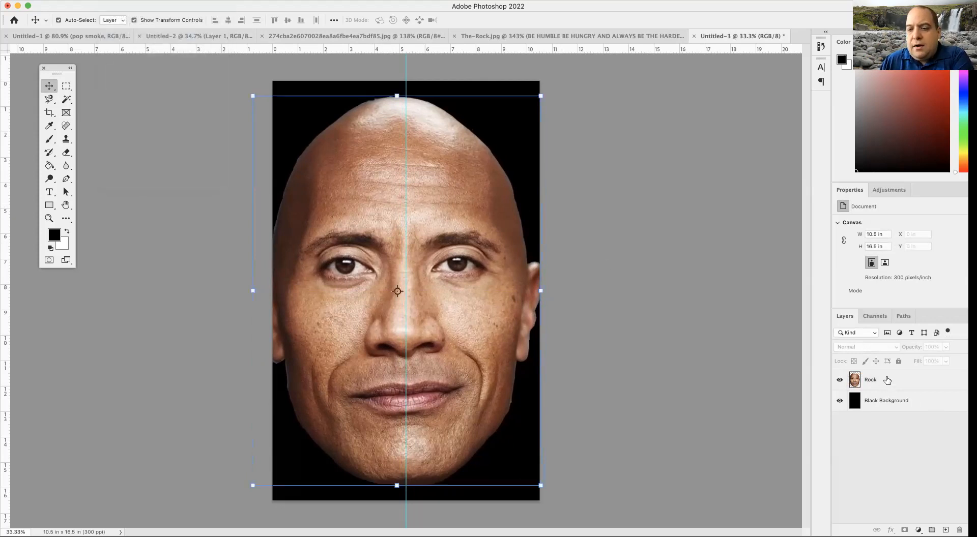
left_click(114, 0)
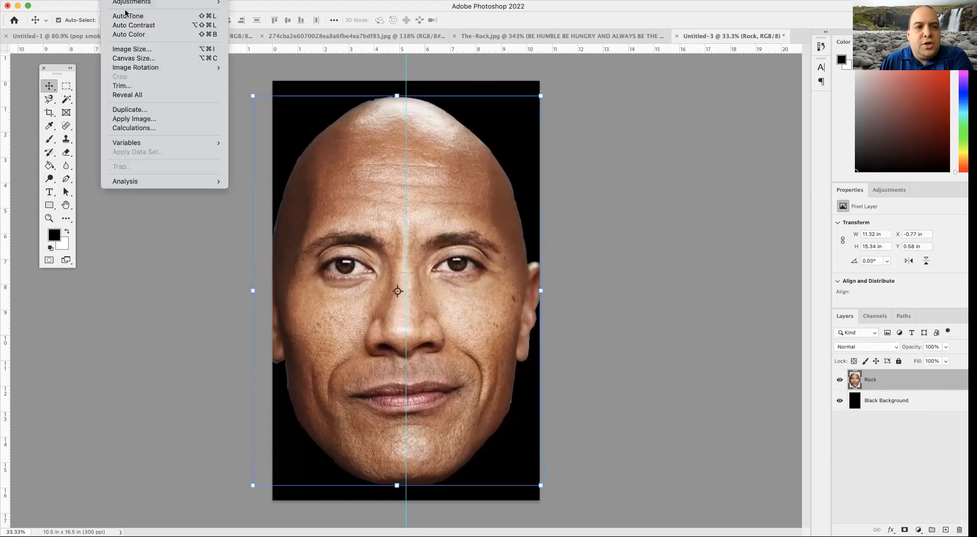
mouse_move(130, 1)
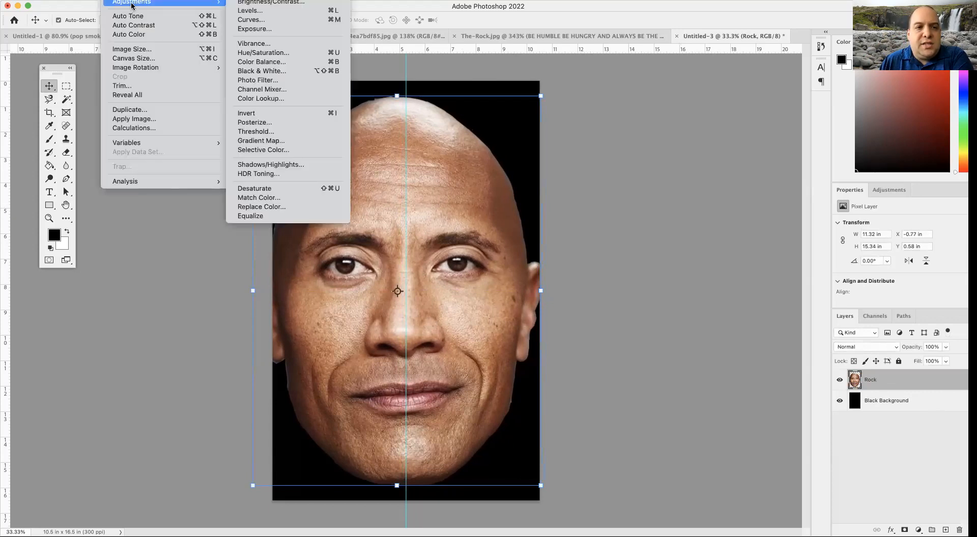
left_click(315, 188)
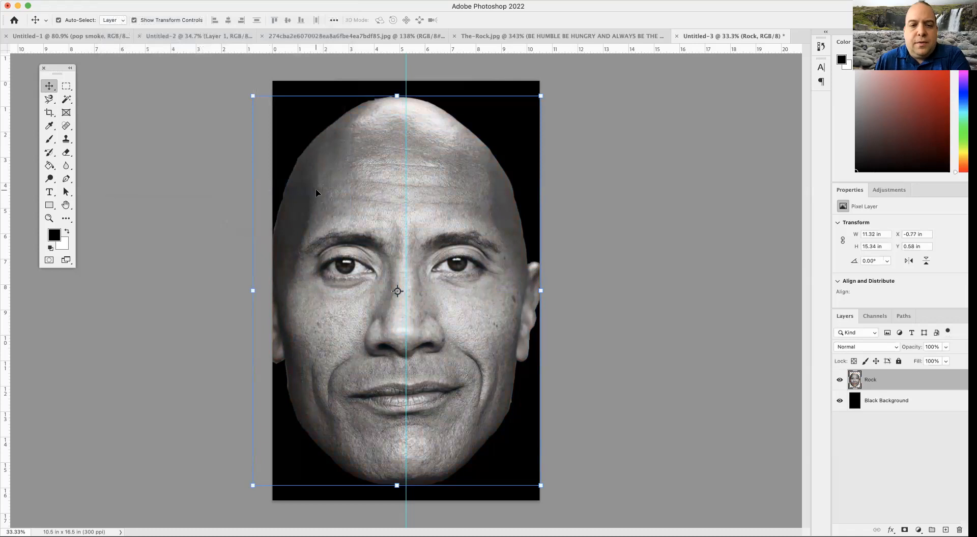
left_click(210, 102)
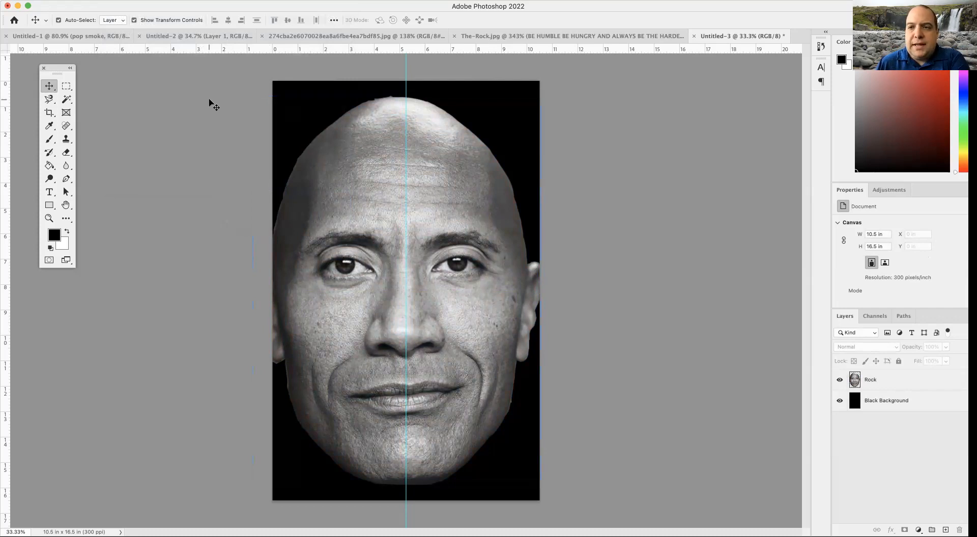
Select the canvas's left half up to the center guide and fill it with black on a new layer.
left_click(64, 87)
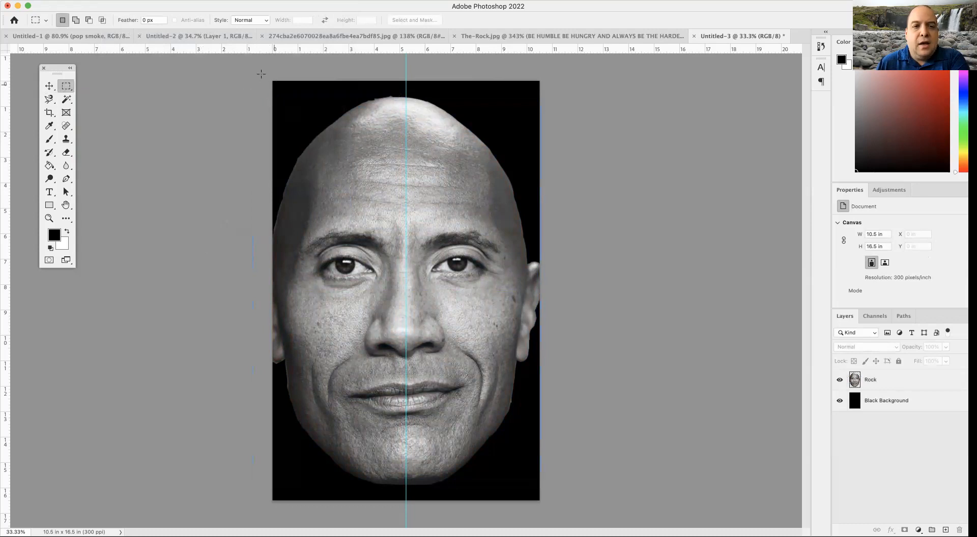
left_click_drag(272, 81, 406, 509)
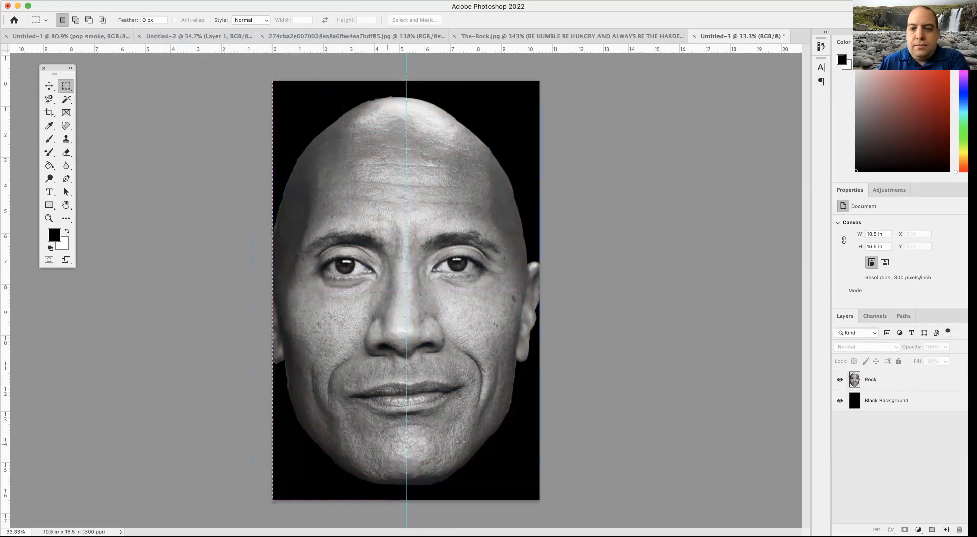
left_click(946, 529)
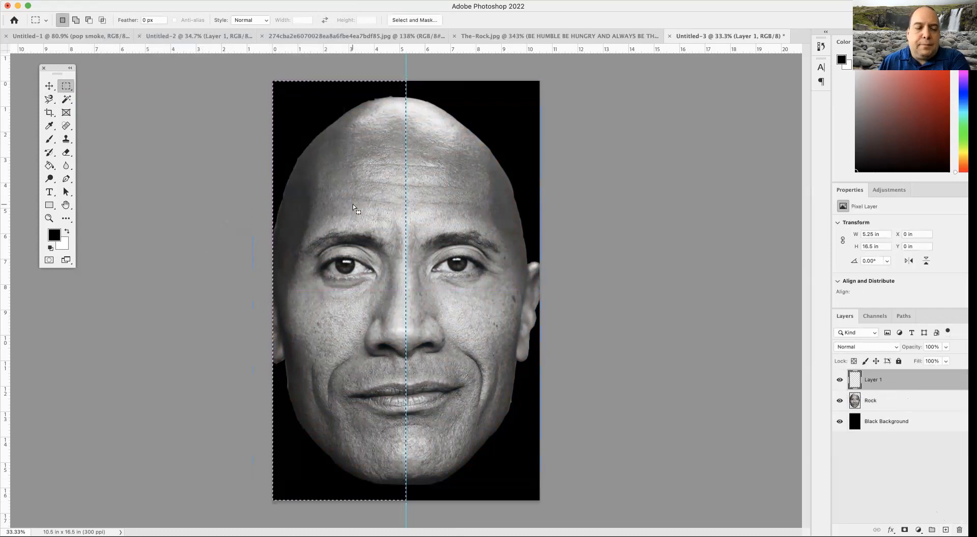
left_click(51, 167)
left_click(377, 279)
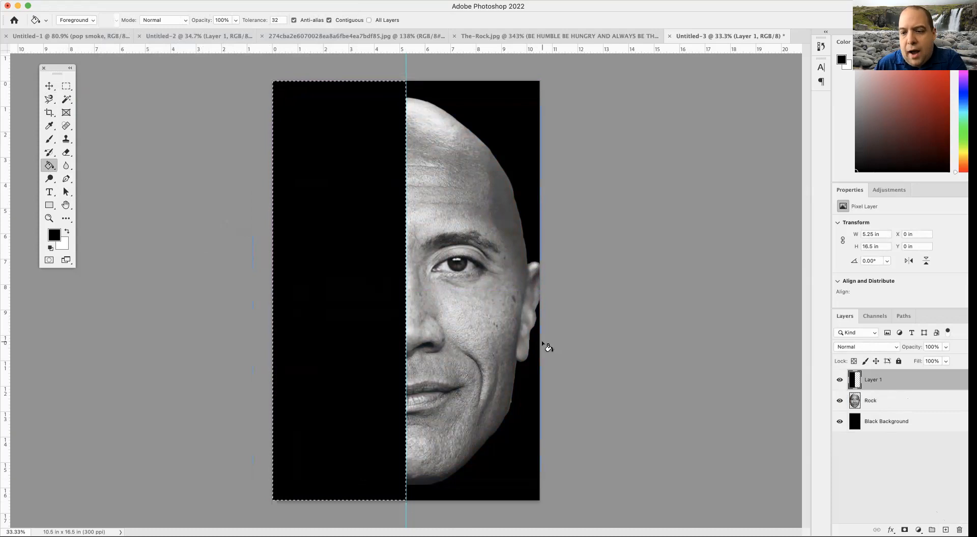
Rename the new black half-canvas layer as Blackout Left.
double_click(877, 379)
type("Black ")
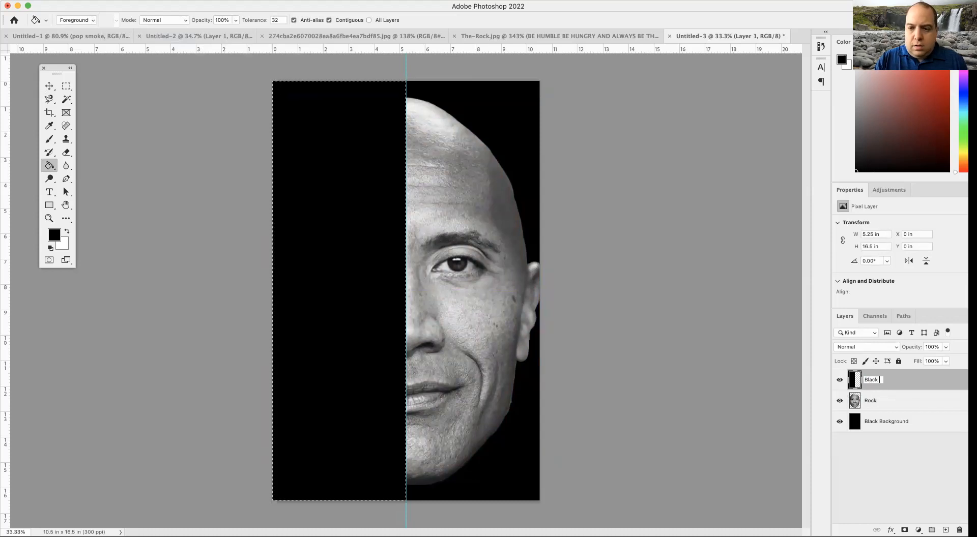
type("o")
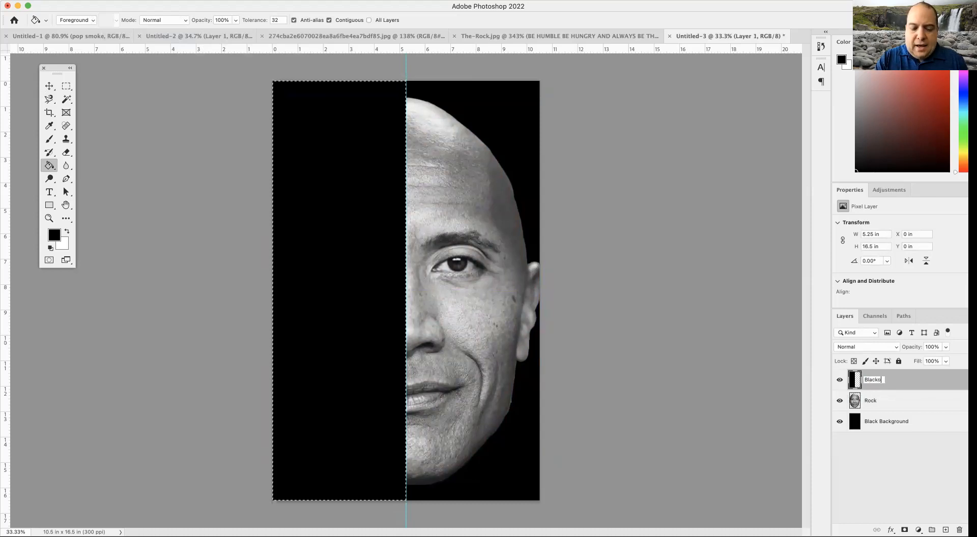
type("ut Left")
key("Return")
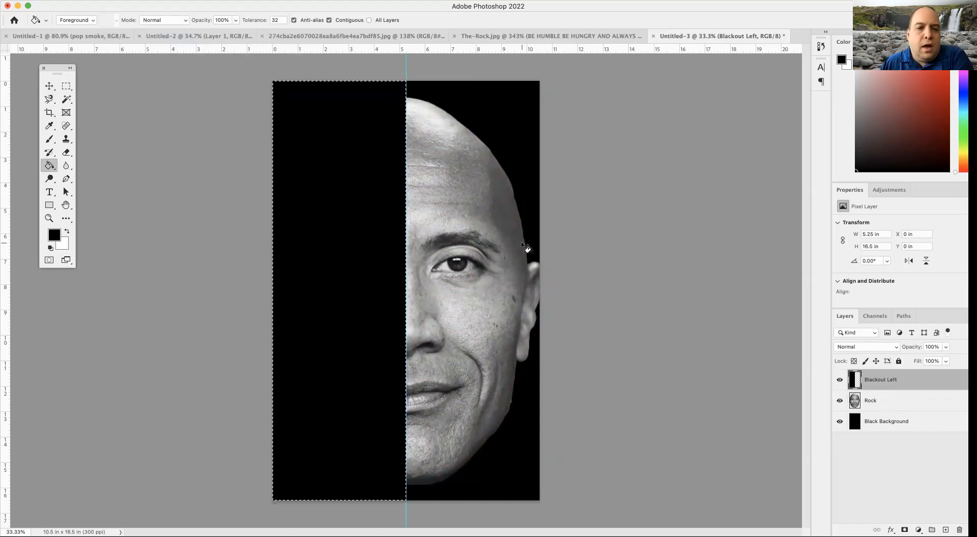
Clear the half-canvas selection and switch to the The-Rock.jpg document.
left_click(66, 86)
left_click(305, 119)
left_click(539, 38)
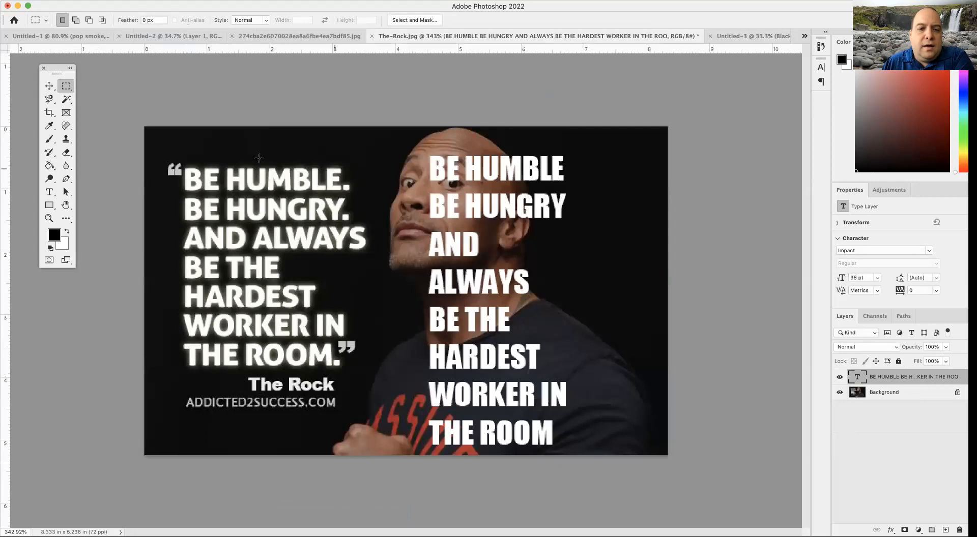
Move the large 36 pt quote text aside and delete its type layer, leaving only the Background layer.
left_click(49, 86)
left_click_drag(457, 171, 632, 262)
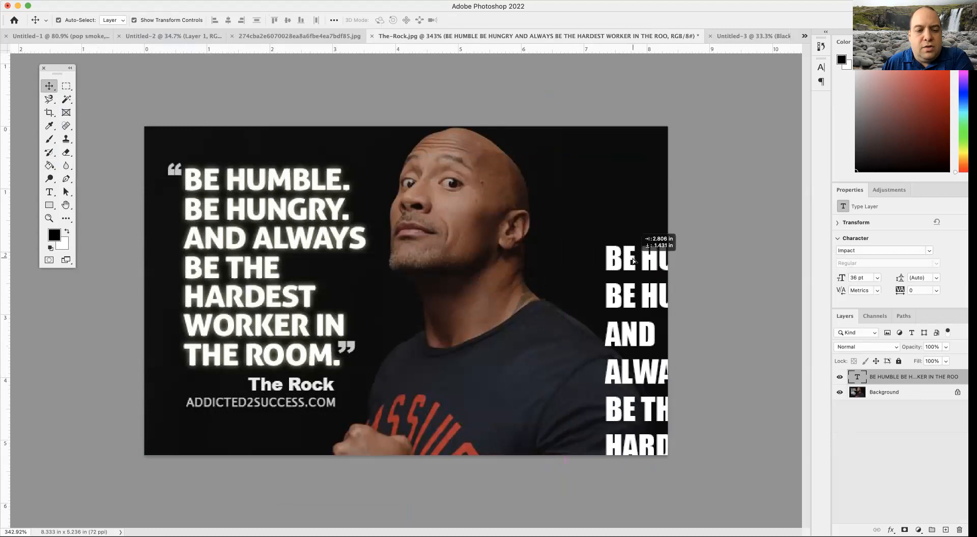
left_click_drag(633, 262, 487, 228)
left_click_drag(913, 385, 956, 520)
left_click_drag(958, 527, 958, 527)
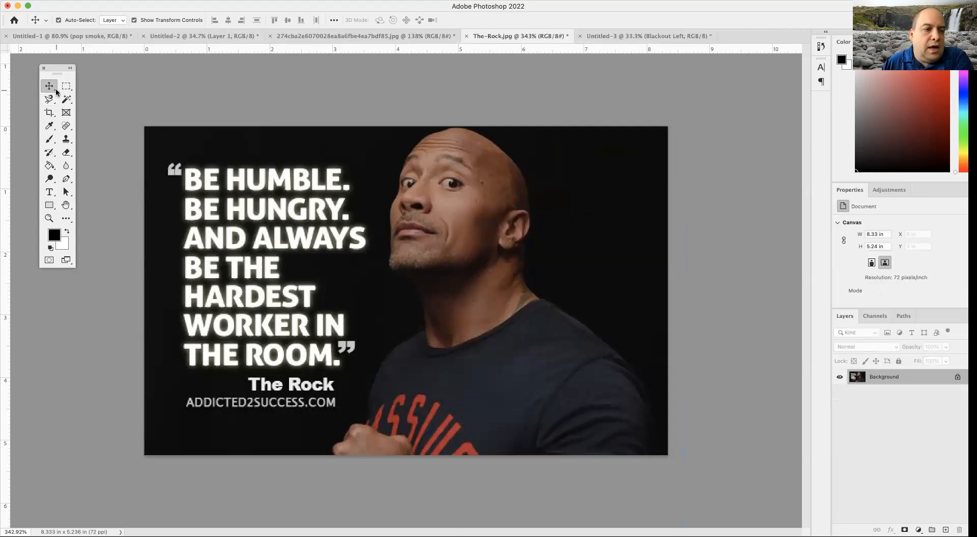
Draw a paragraph text box about 3.7 by 4.8 inches over the man's figure and set its Impact text to 24 pt.
left_click(51, 192)
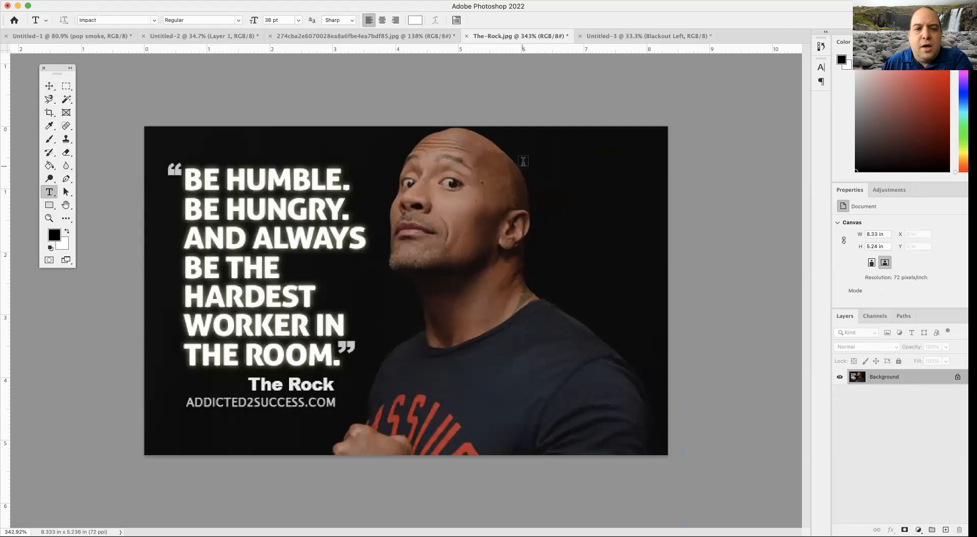
left_click_drag(406, 139, 640, 438)
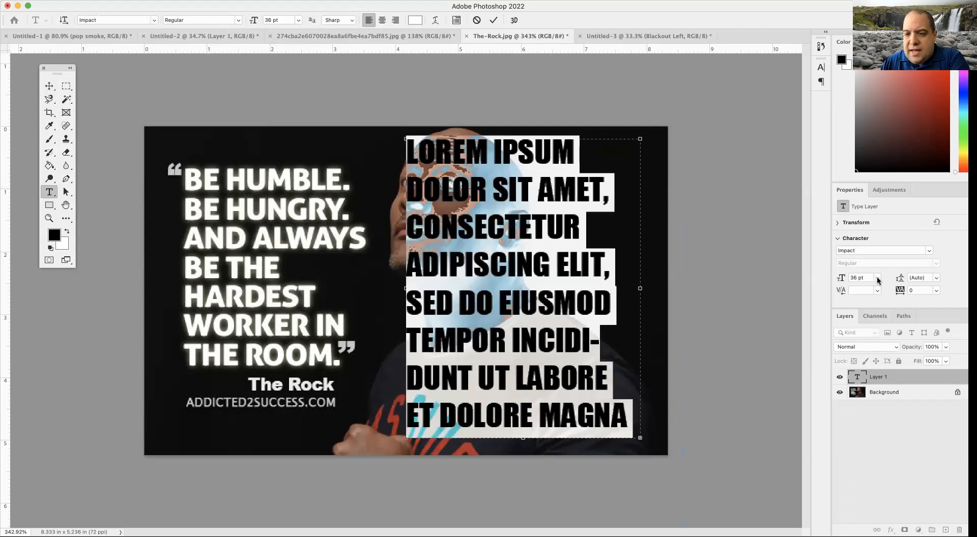
left_click(877, 278)
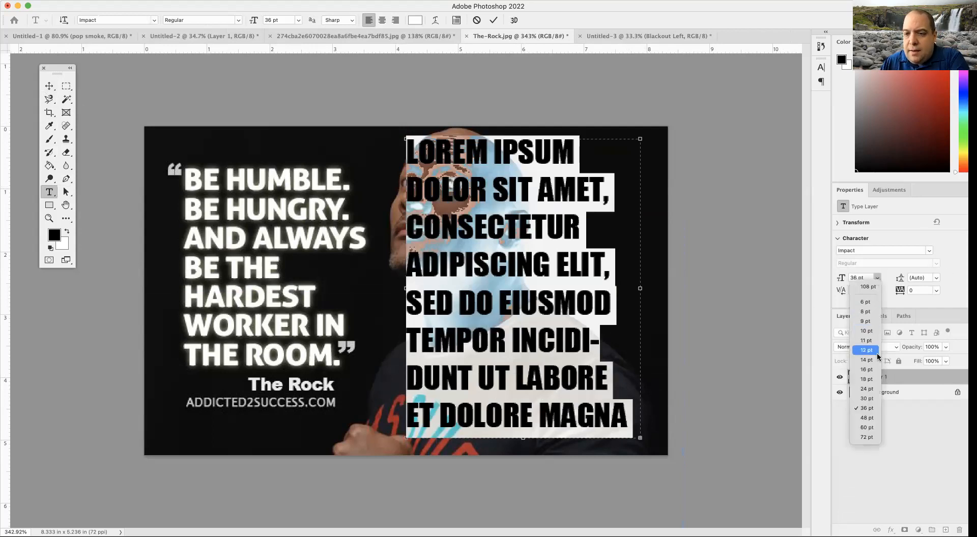
left_click(874, 389)
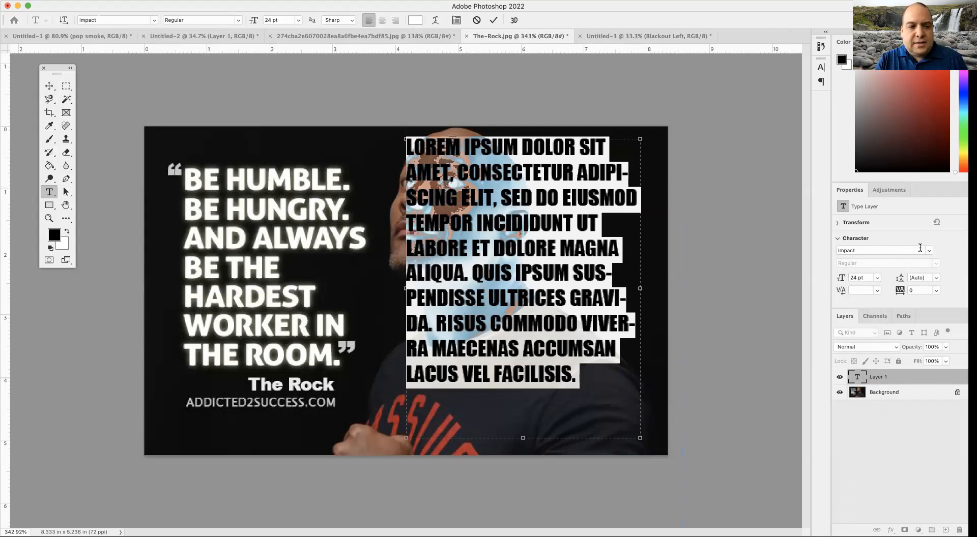
Replace the placeholder text with the quote "BE HUMBLE BEHUNGRY AND ALWAYS BE THE HARDEST WORKER IN THE ROOM".
type("BE HUMBLE")
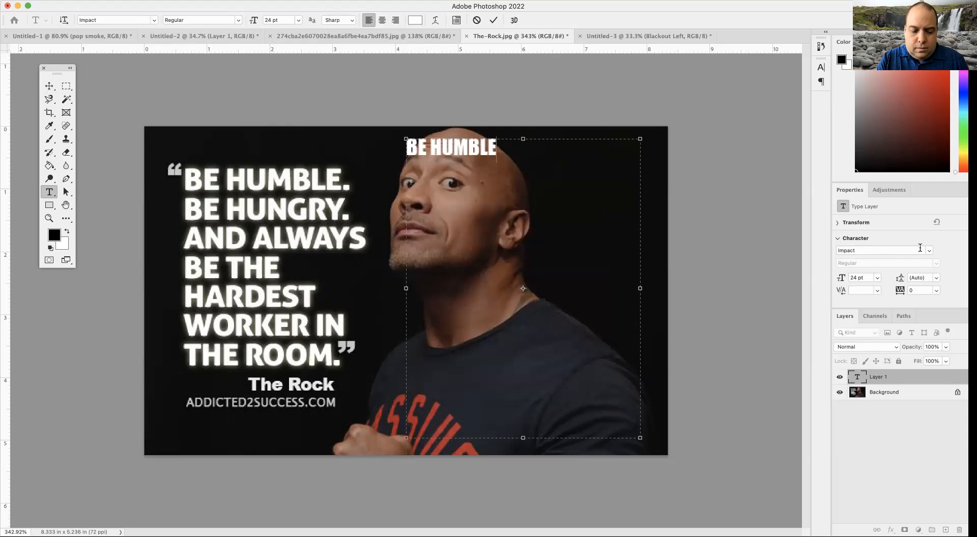
type(" BE")
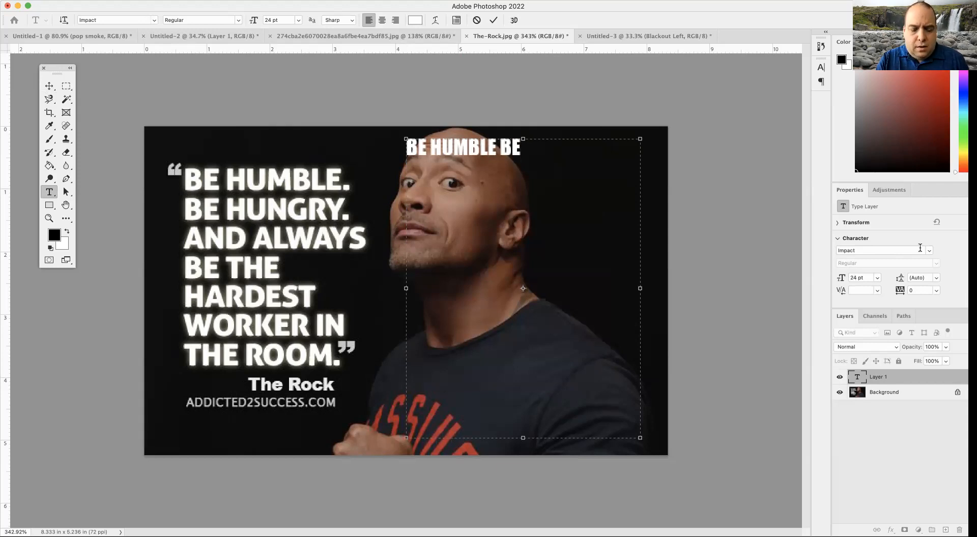
type("HUNGR")
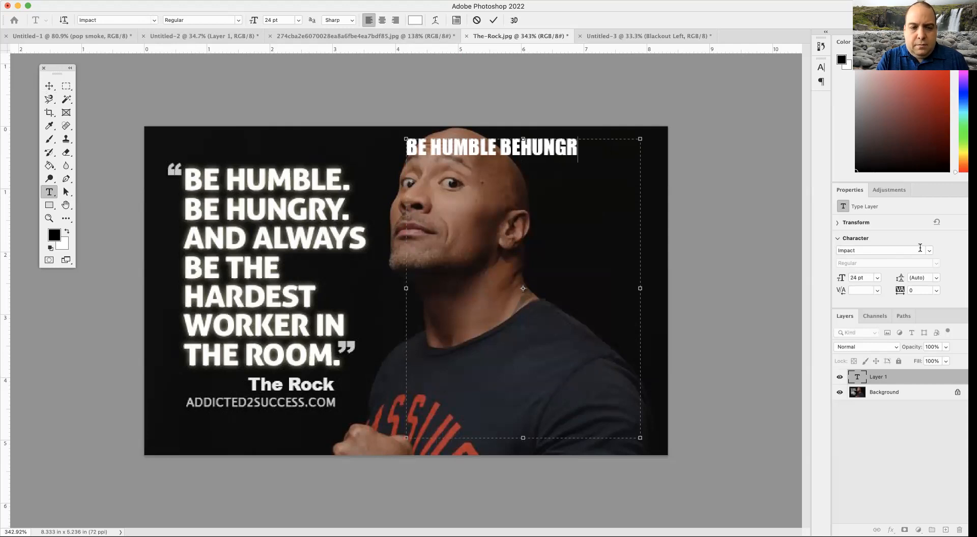
type("Y AND ALWA")
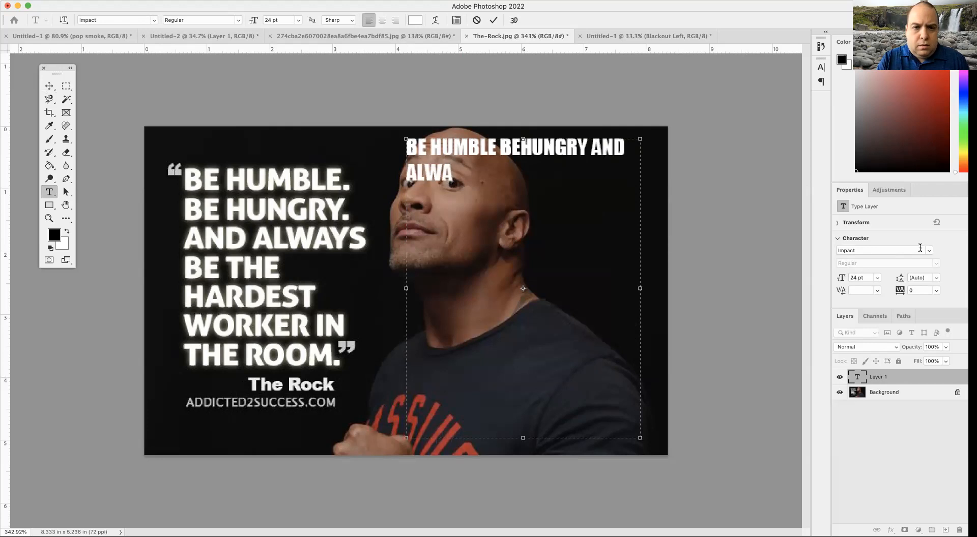
type("YS")
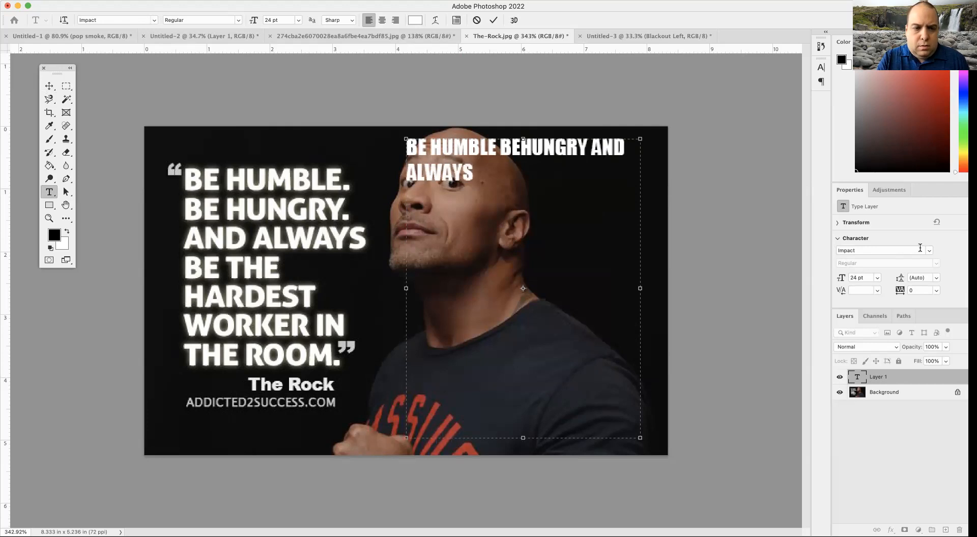
type(" BE THE HA")
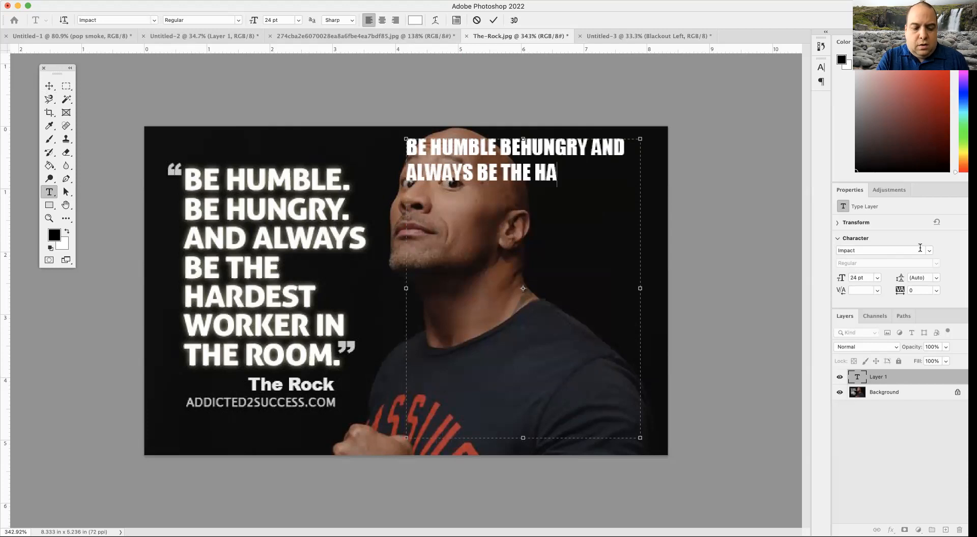
type("RDEST ")
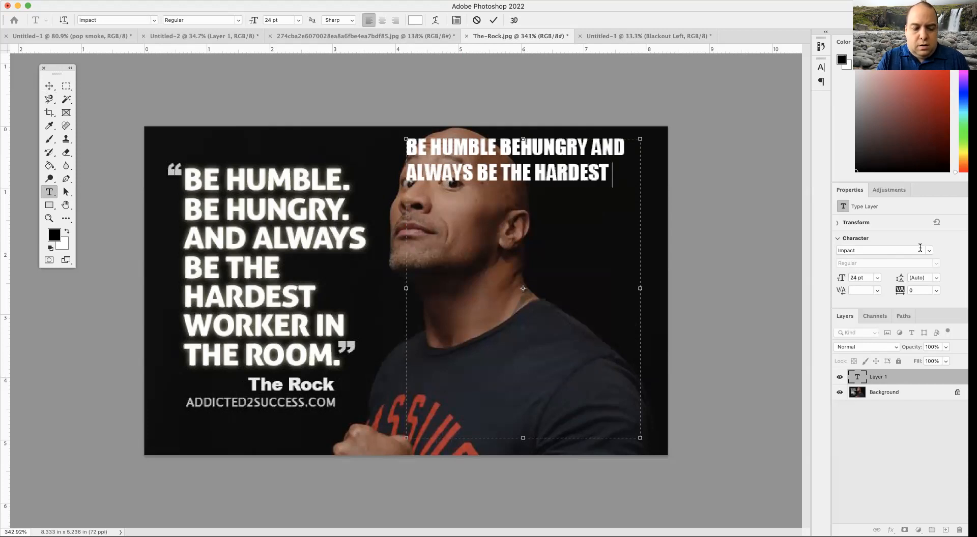
type("WORKER")
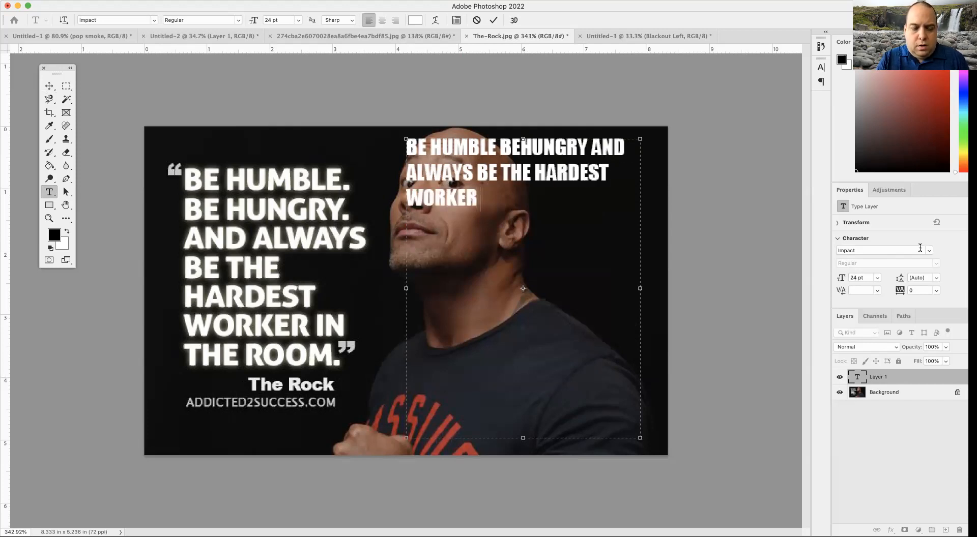
type(" IN THE R")
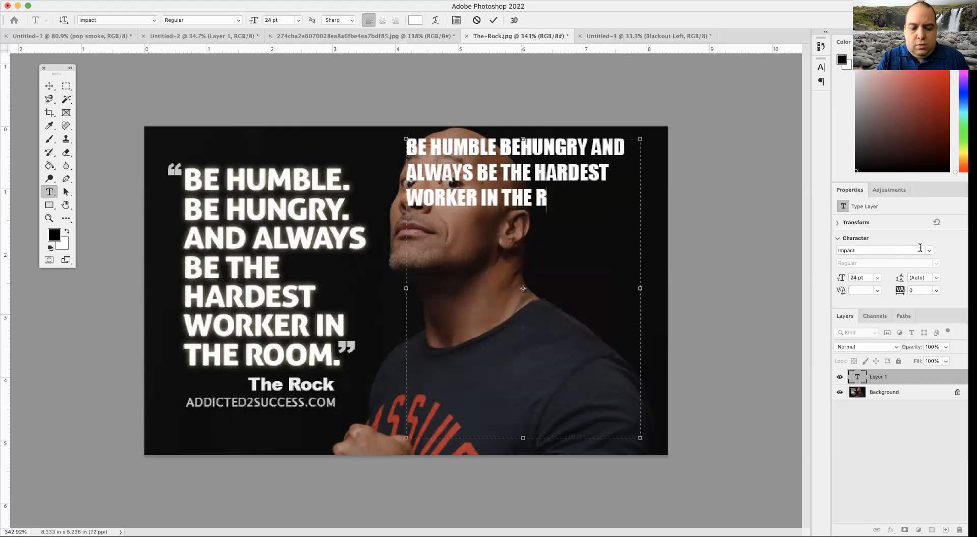
type("OOM")
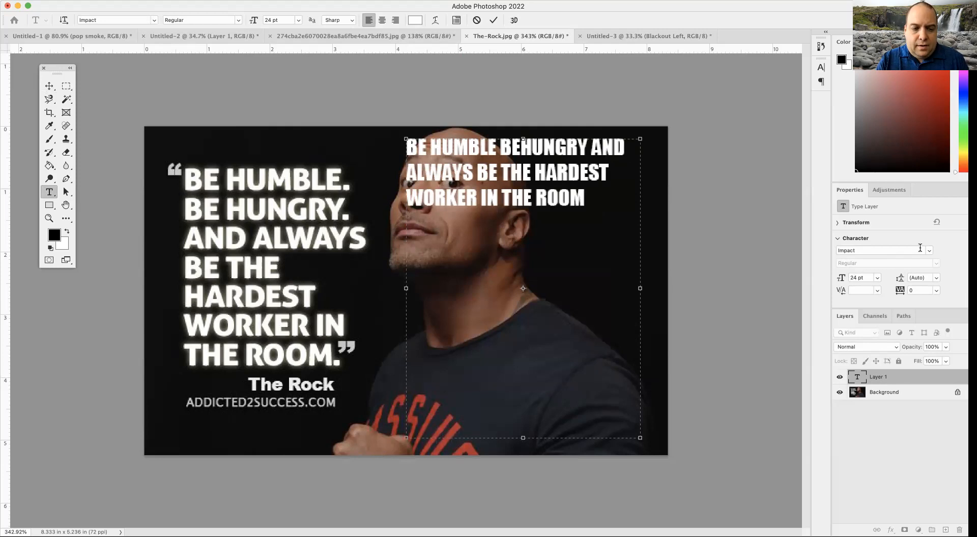
Add the attribution "THE ROCK" below the quote, separated by one blank line.
key("Return")
key("Return")
type("THE ROCK")
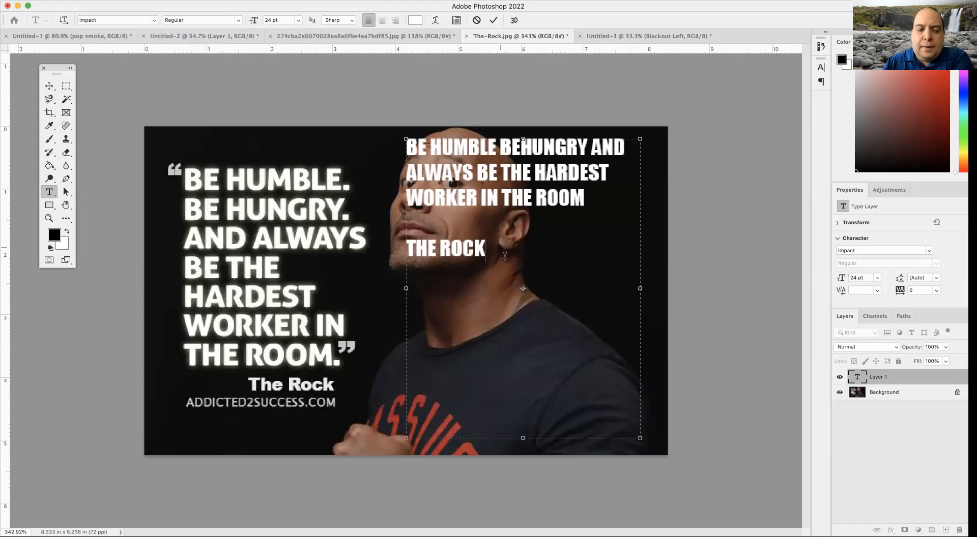
Copy the whole quote and paste it into a new text box about 5 by 15.6 inches on the black half of Untitled-3.
left_click_drag(506, 253, 411, 146)
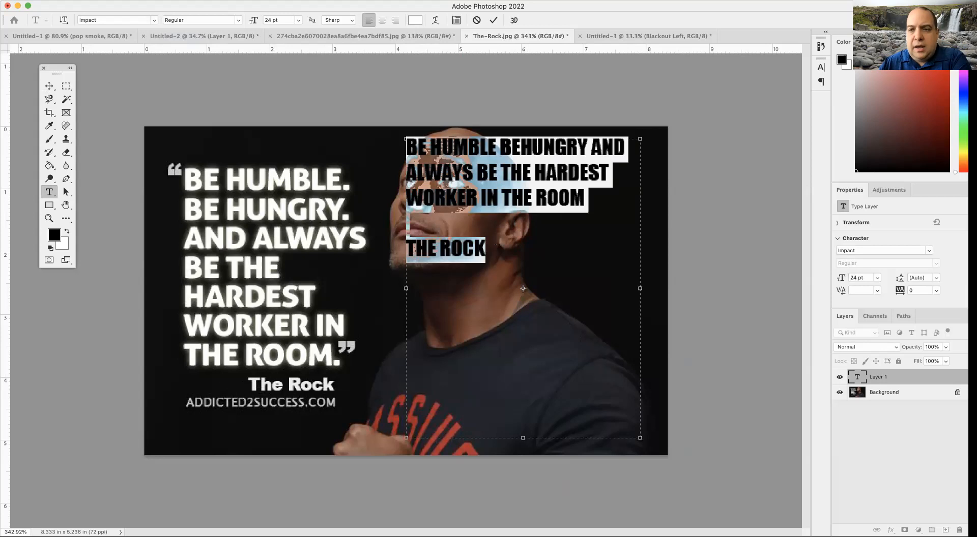
left_click(87, 1)
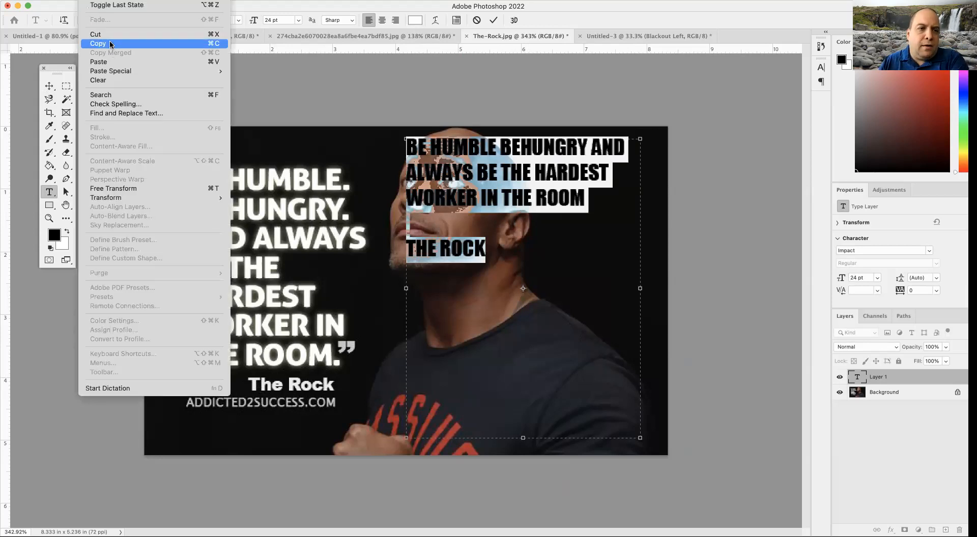
left_click(109, 45)
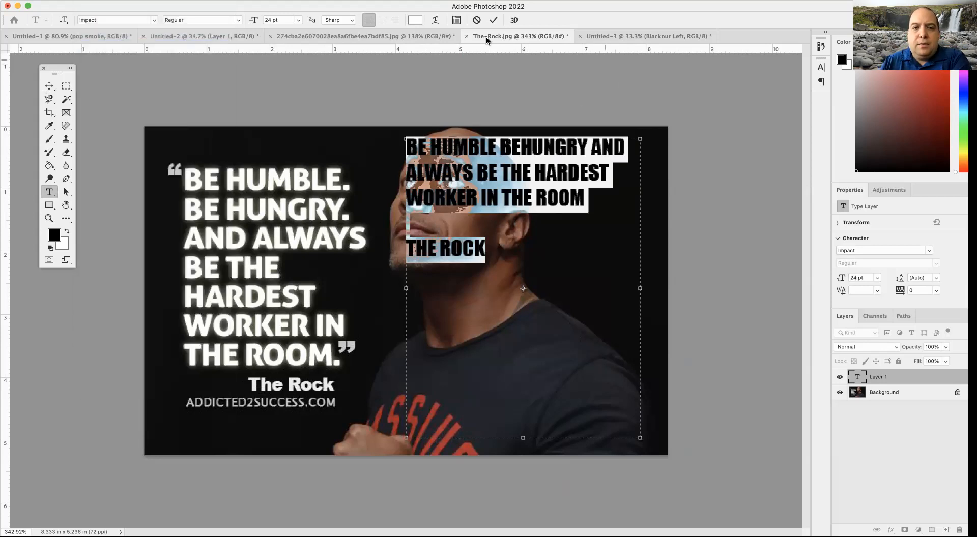
left_click(639, 36)
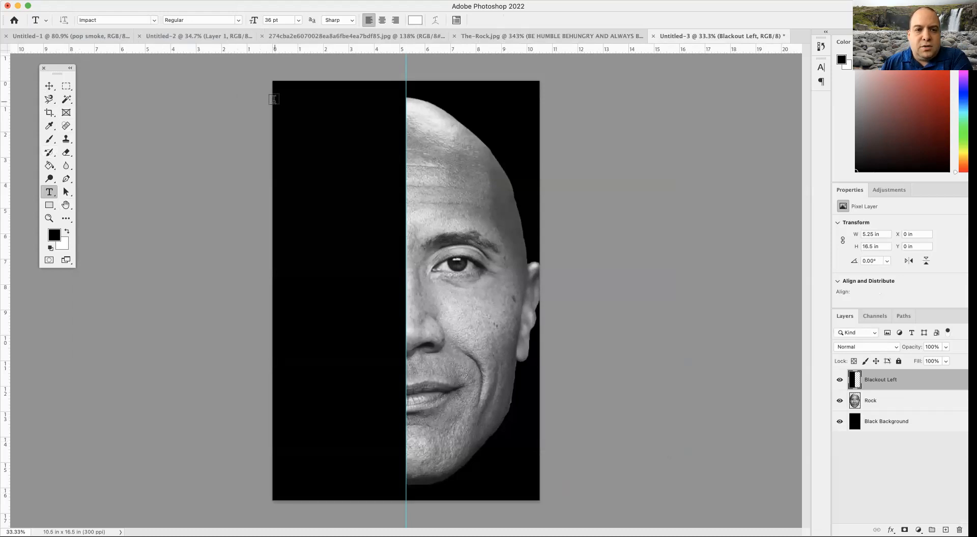
left_click_drag(272, 97, 401, 493)
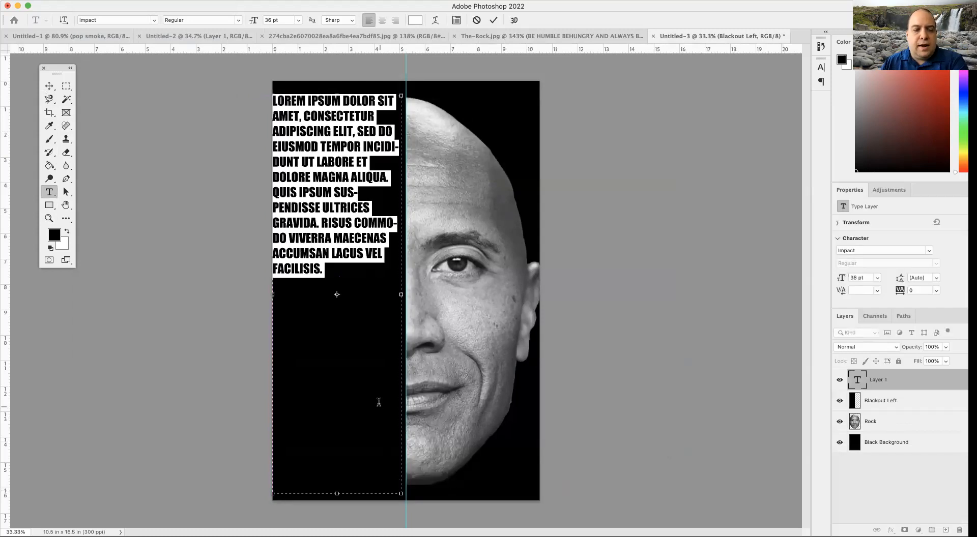
key("super+v")
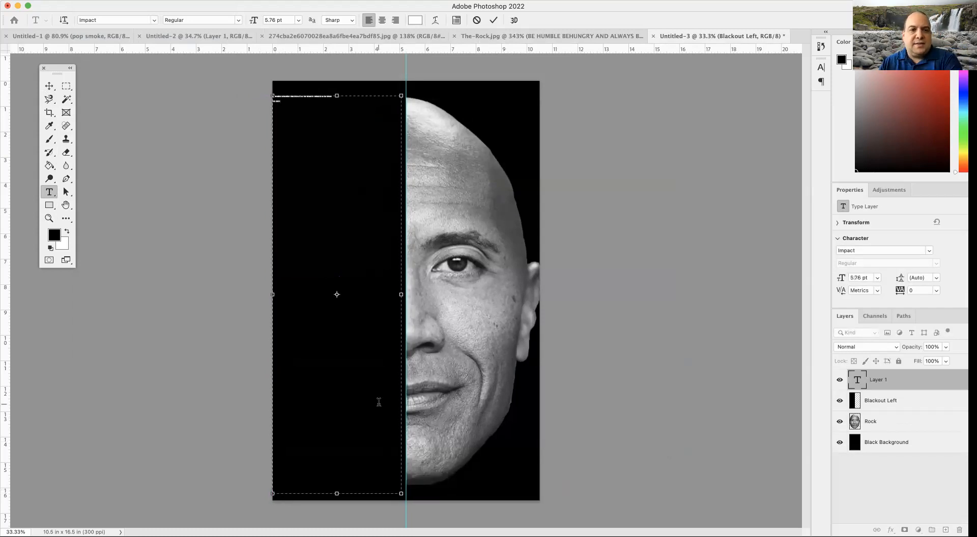
Enlarge all the pasted quote text to 82 pt and right-align it toward the face's centre line.
left_click_drag(299, 102, 253, 86)
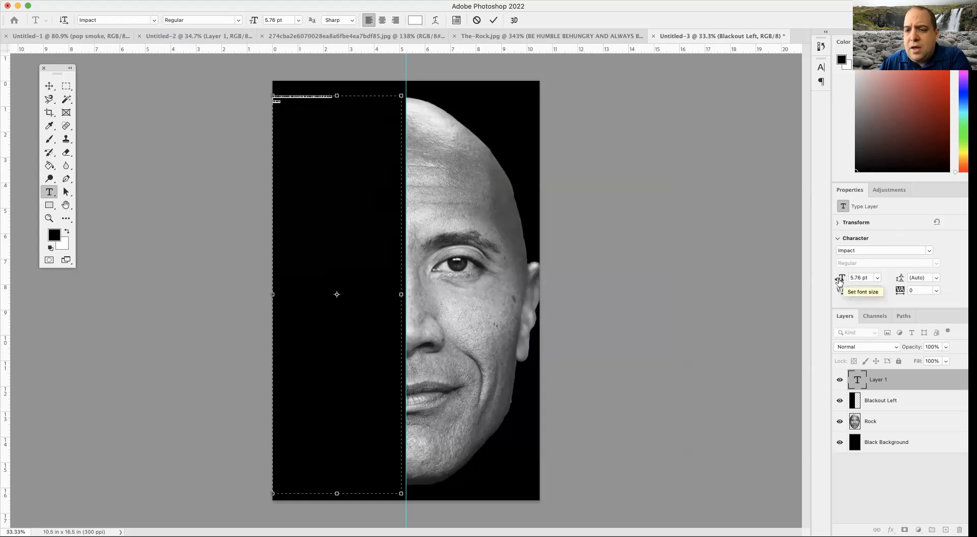
mouse_move(842, 279)
left_mouse_down()
mouse_move(875, 280)
mouse_move(843, 280)
left_mouse_up()
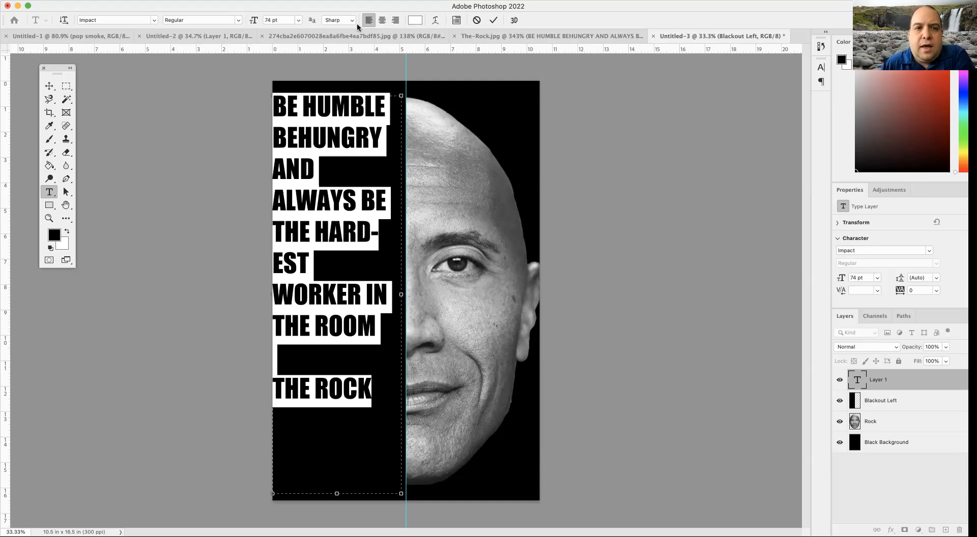
left_click(395, 22)
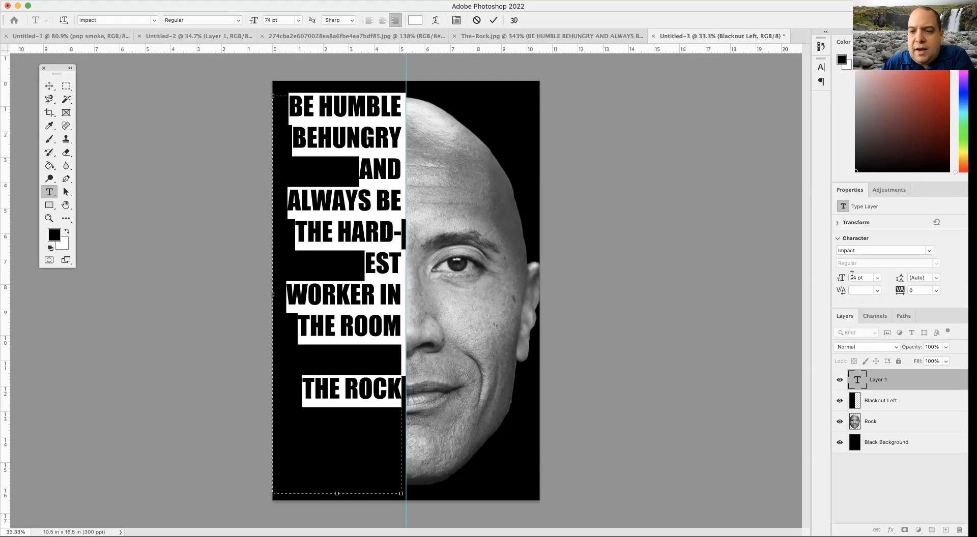
left_click_drag(841, 278, 845, 280)
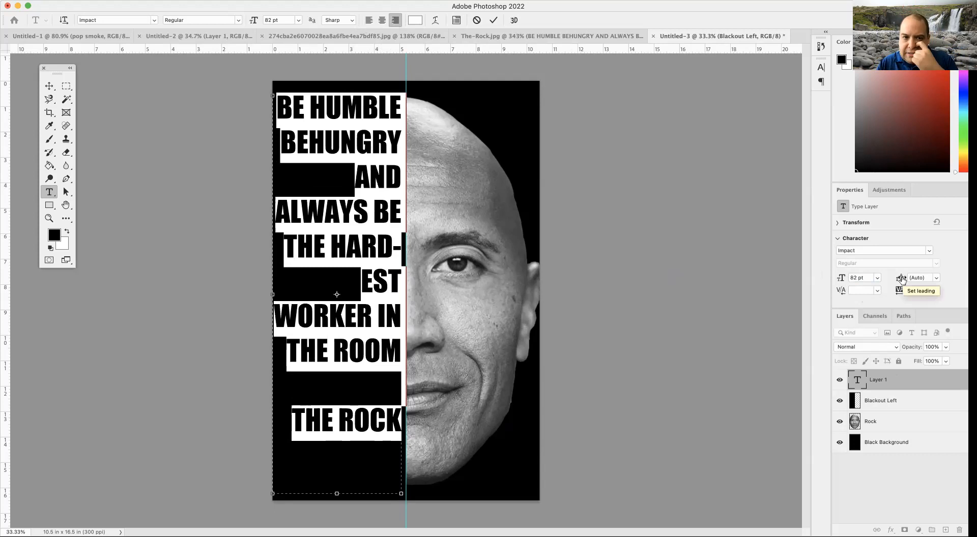
Stretch the quote text vertically to 117% and set its leading to 82 pt.
left_click_drag(900, 279, 892, 278)
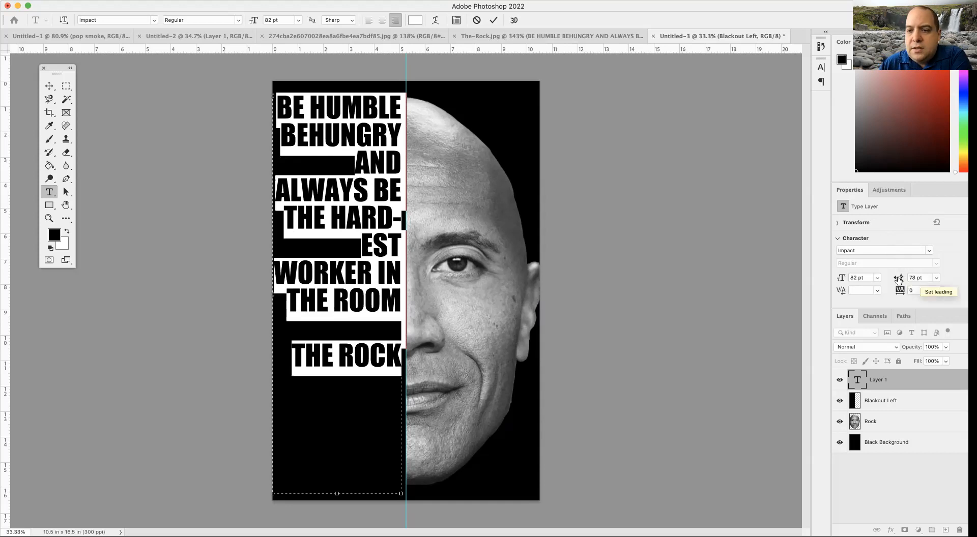
left_click_drag(900, 279, 899, 280)
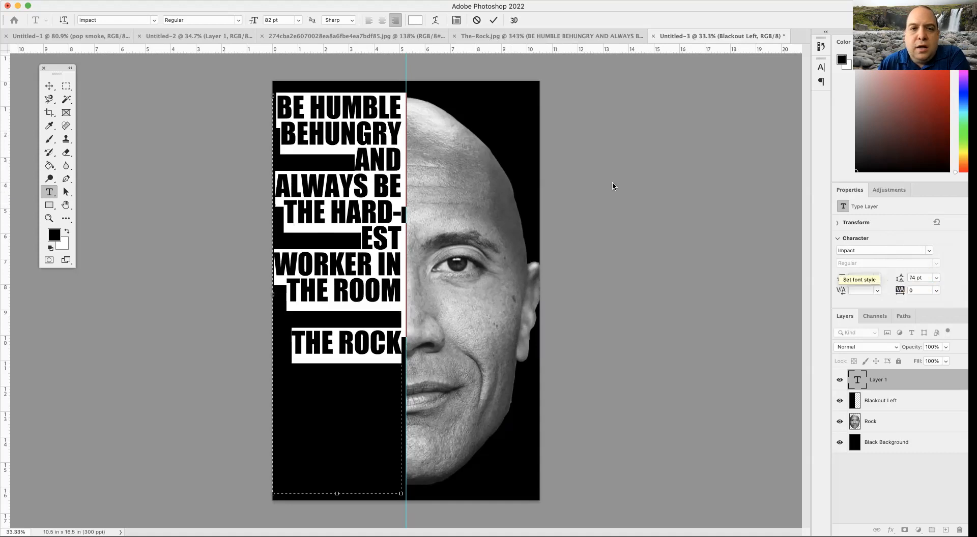
left_click(456, 20)
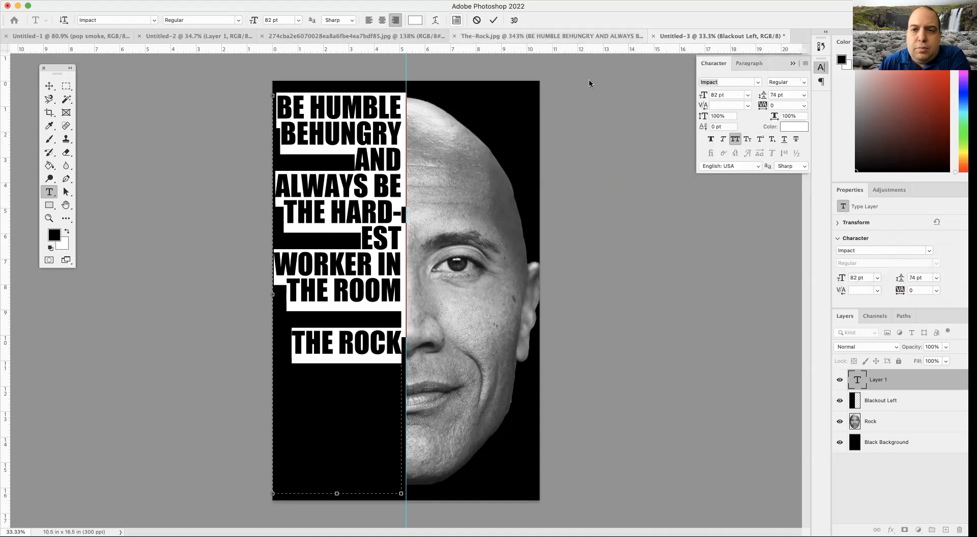
left_click_drag(703, 118, 713, 116)
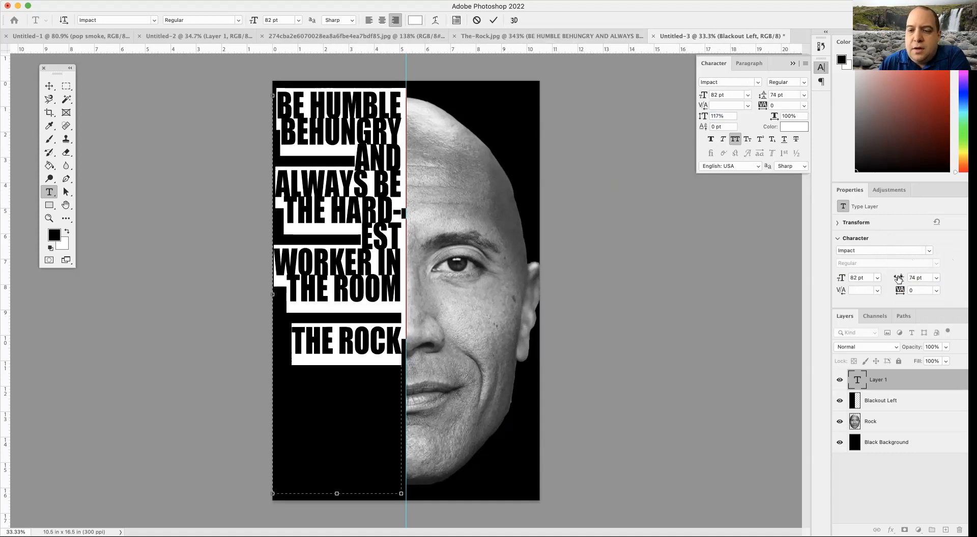
left_click_drag(900, 277, 903, 278)
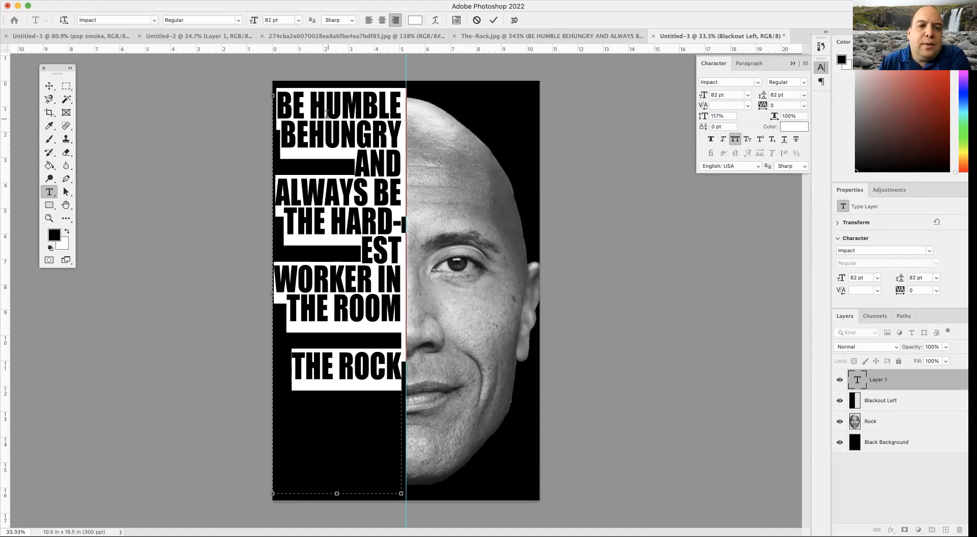
Break the quote's opening into the separate lines BE, HUMBLE, BE and HUNGRY, splitting the run-together BEHUNGRY.
left_click(315, 101)
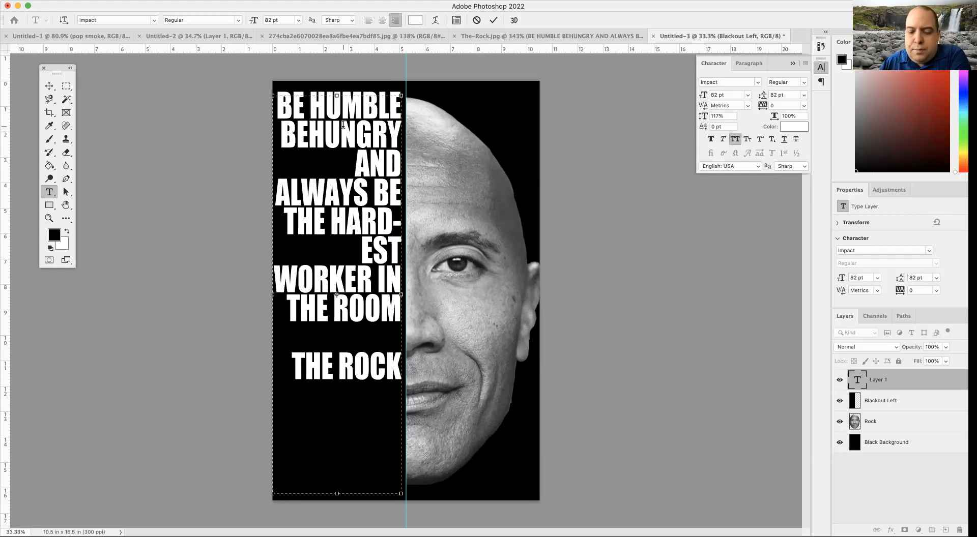
key("BackSpace")
key("Return")
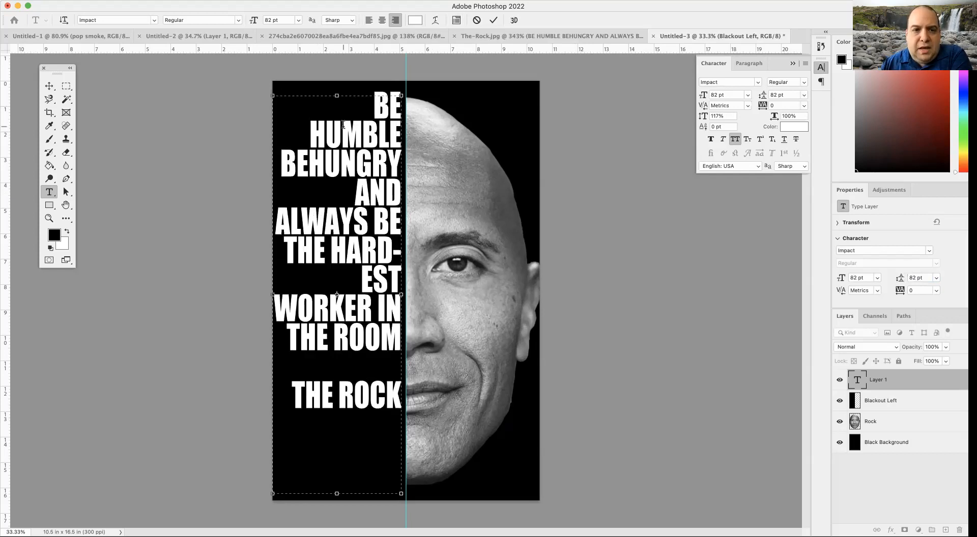
left_click(317, 162)
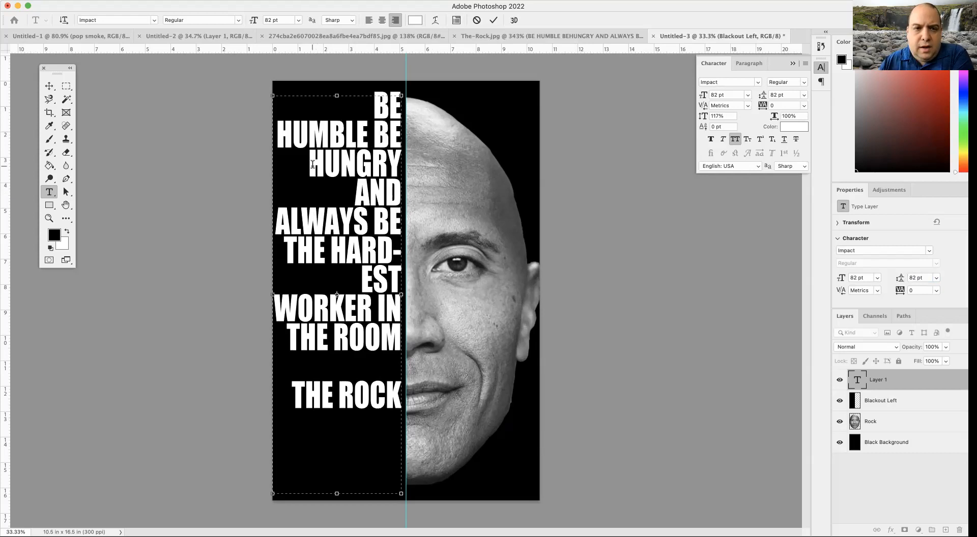
left_click(375, 133)
key("Return")
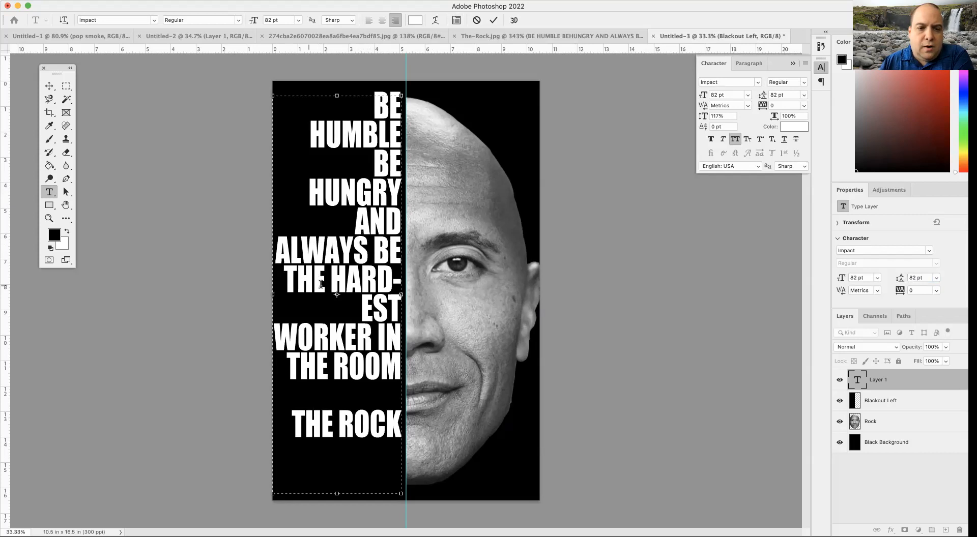
Insert line breaks before HARDEST and before IN so that HARDEST and WORKER each fill their own line.
left_click(332, 284)
key("Return")
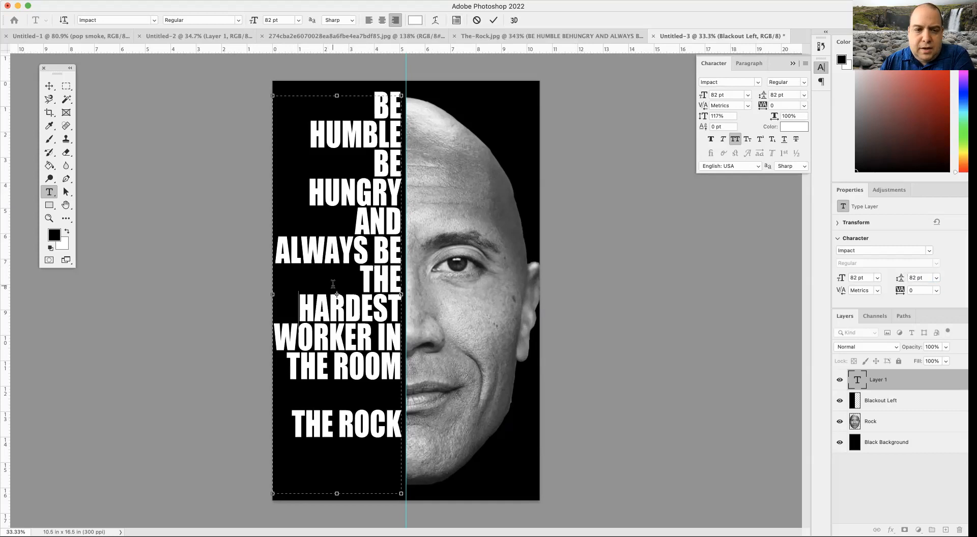
left_click(381, 338)
key("Return")
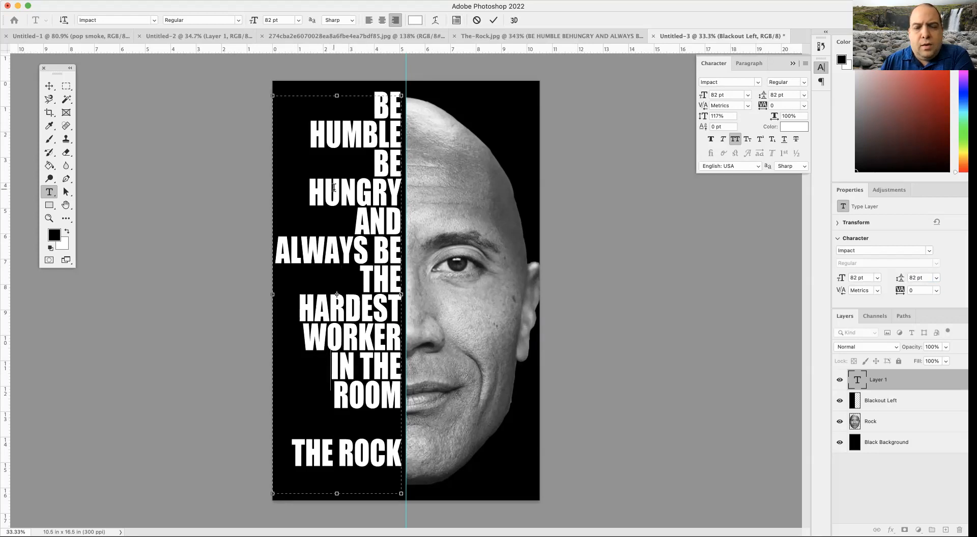
Select the entire quote with its attribution and reduce the font size to 73 pt.
left_click_drag(374, 100, 401, 476)
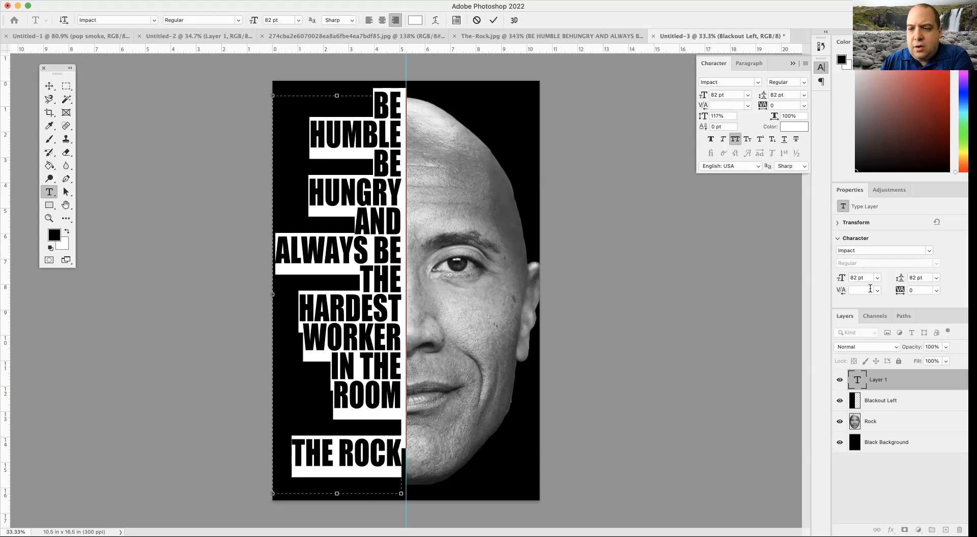
left_click(856, 277)
key("Down")
key("Down")
key("Down")
key("Down")
key("Down")
key("Down")
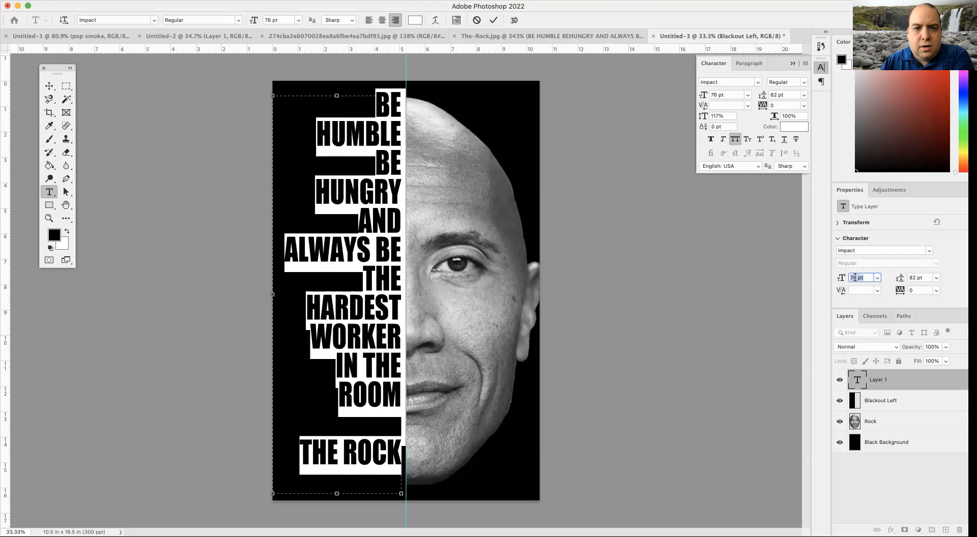
key("Down")
key("Down")
key("Down")
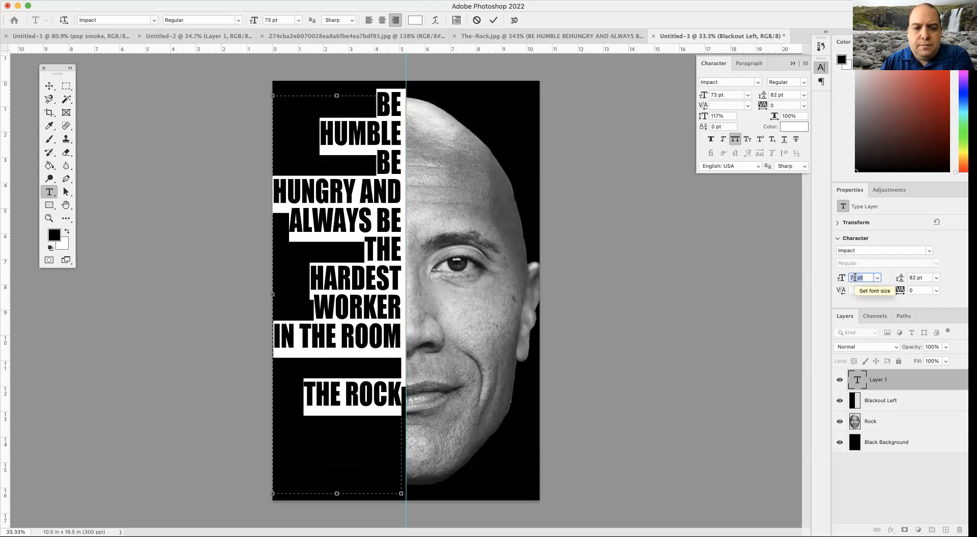
Set the quote text's font size to 75 pt and its leading to 75 pt.
key("Up")
key("Down")
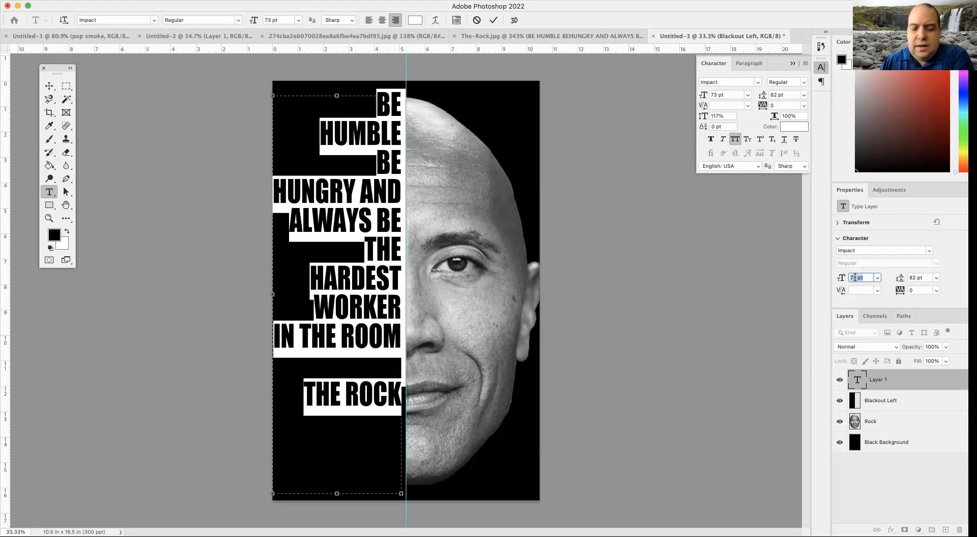
key("Up")
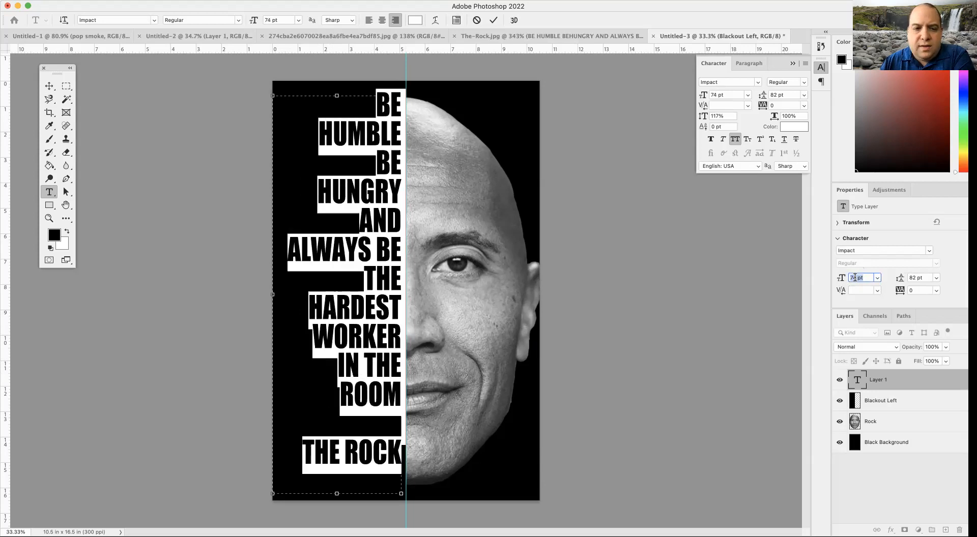
key("Up")
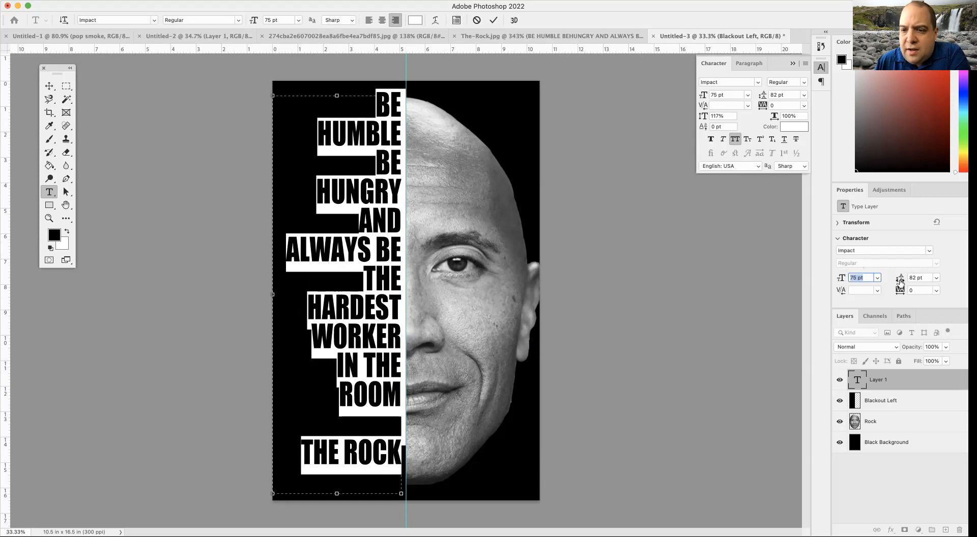
left_click_drag(899, 281, 896, 281)
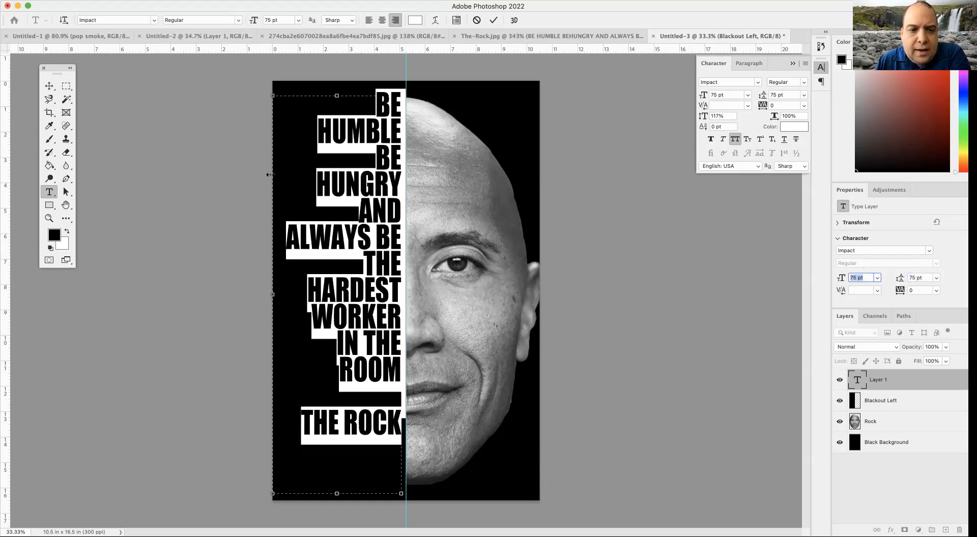
Move the quote text block about 1 inch down and slightly left within the black half.
left_click(53, 88)
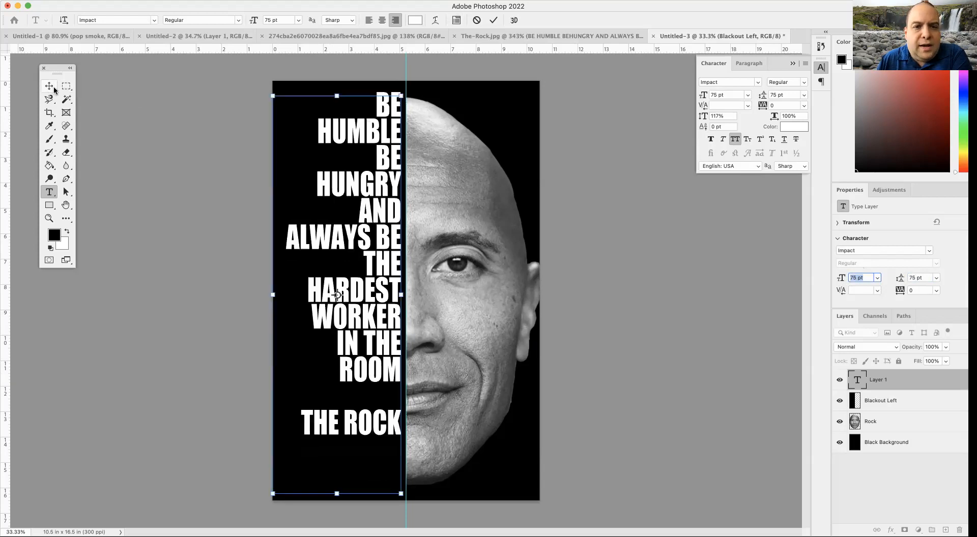
left_click(214, 139)
left_click(369, 247)
left_click_drag(369, 249, 363, 253)
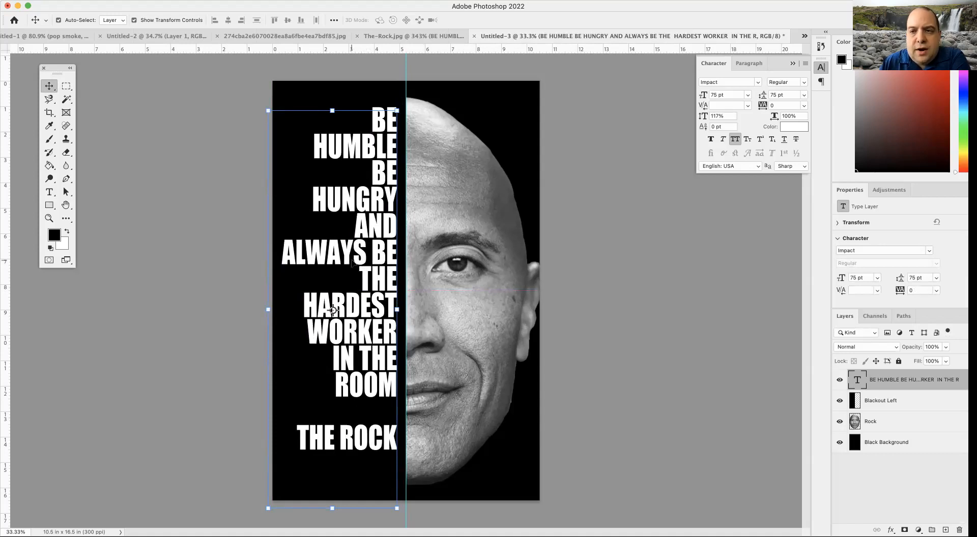
left_click_drag(345, 263, 343, 268)
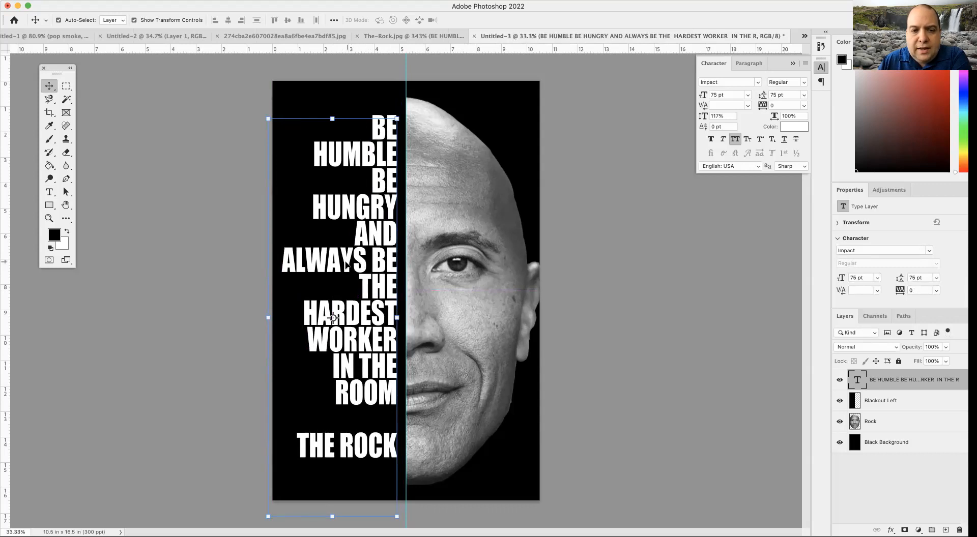
left_click_drag(356, 264, 355, 266)
left_click(229, 253)
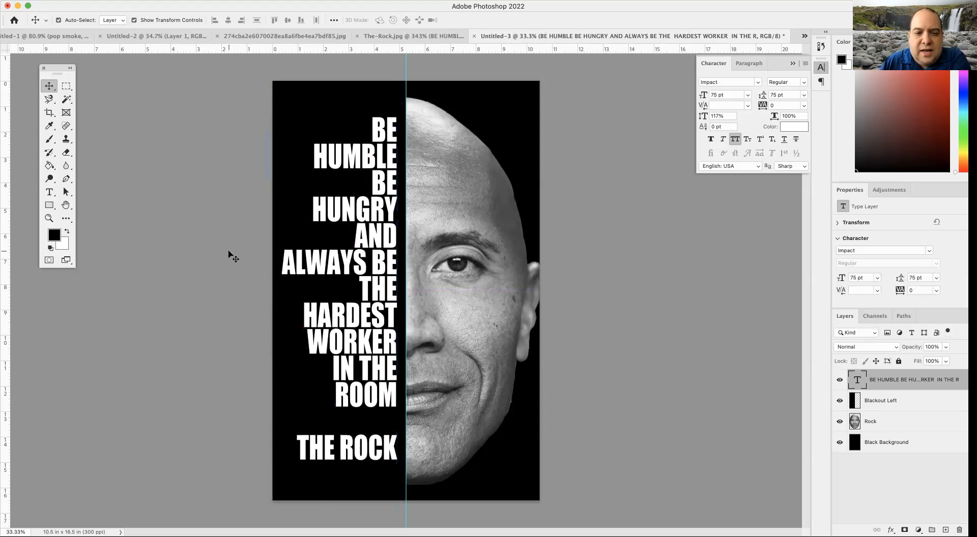
Nudge the quote text block right, closer to the vertical center guide, and deselect it.
left_click(322, 256)
key("Right")
key("Right")
key("Right")
key("Right")
key("Right")
key("Right")
key("Right")
key("Right")
key("Right")
key("Right")
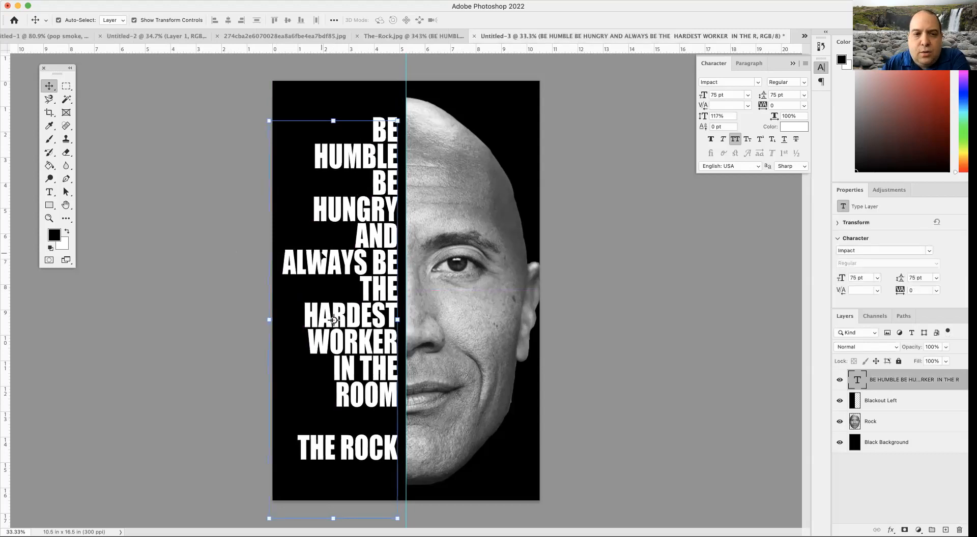
key("Right")
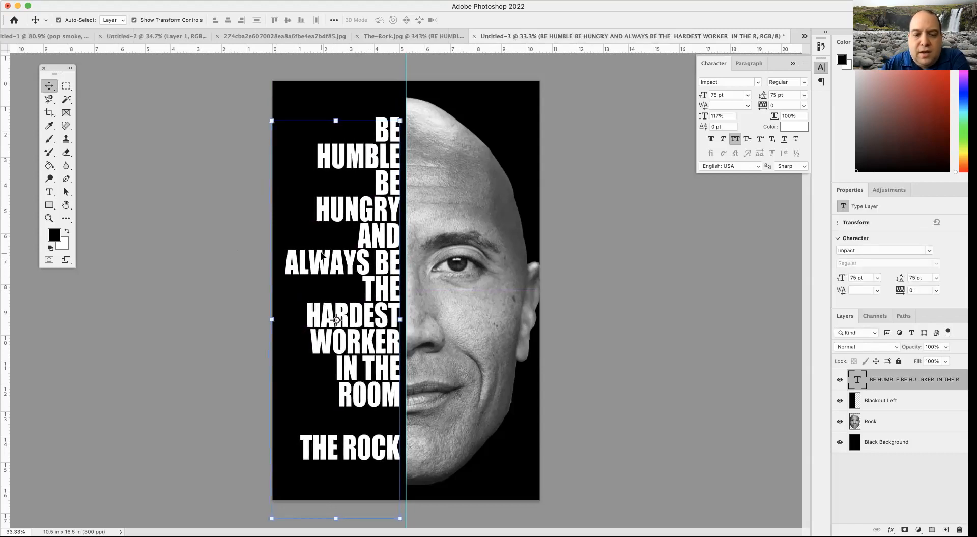
left_click(209, 231)
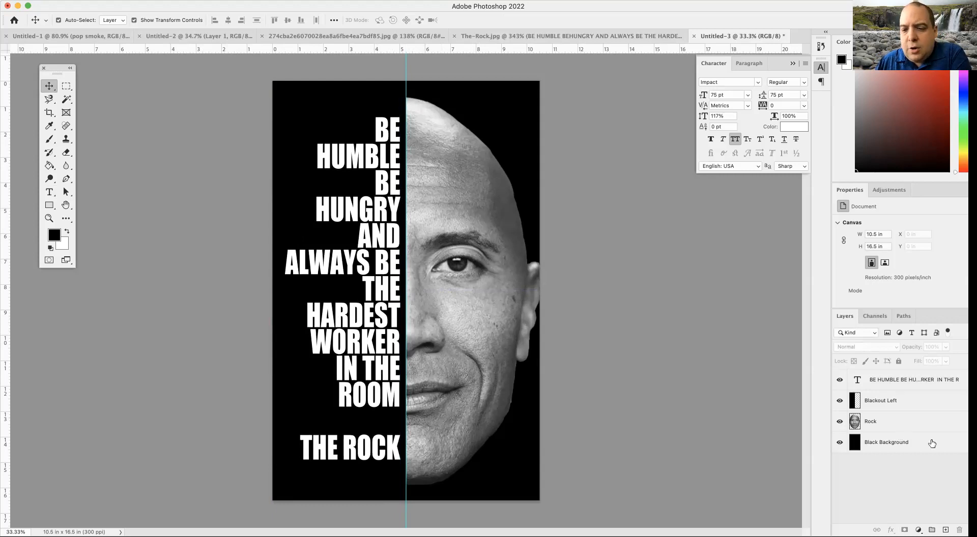
Set up the Eraser for the Rock layer with a Soft Round brush, 0% hardness and a size of 492 px.
left_click(897, 428)
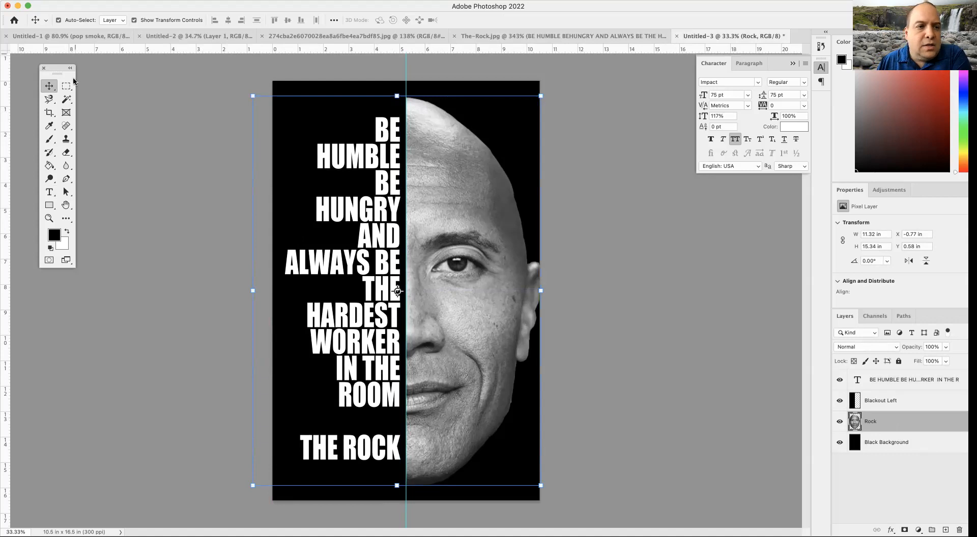
left_click(66, 153)
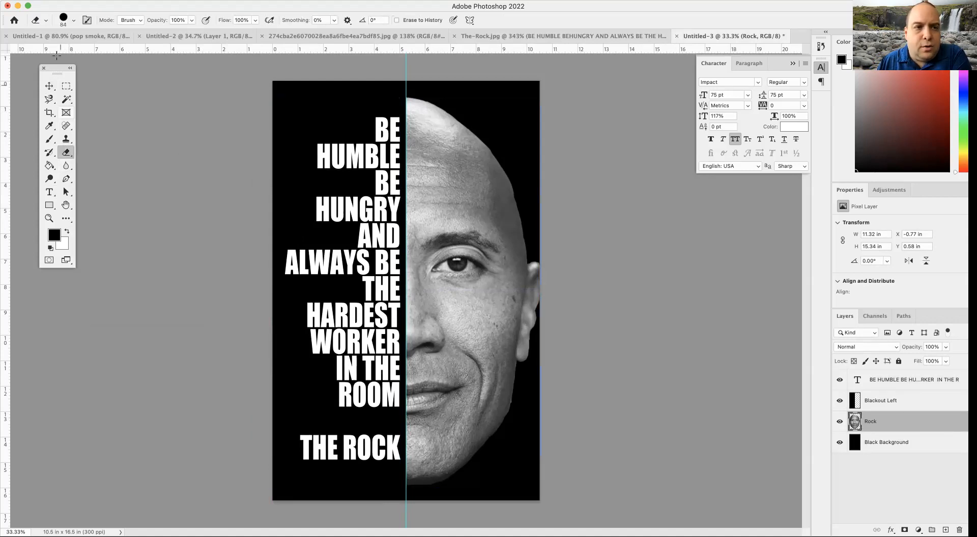
left_click(64, 19)
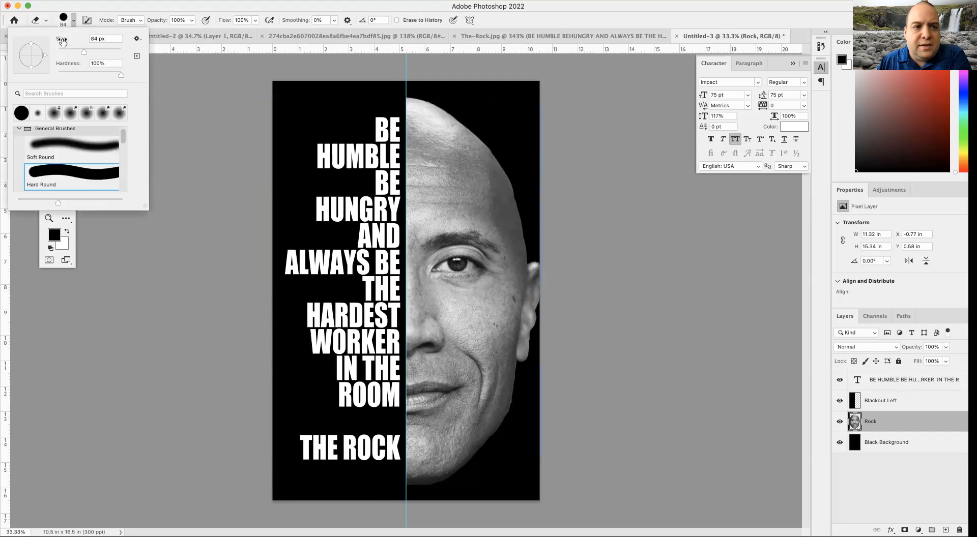
left_click(51, 146)
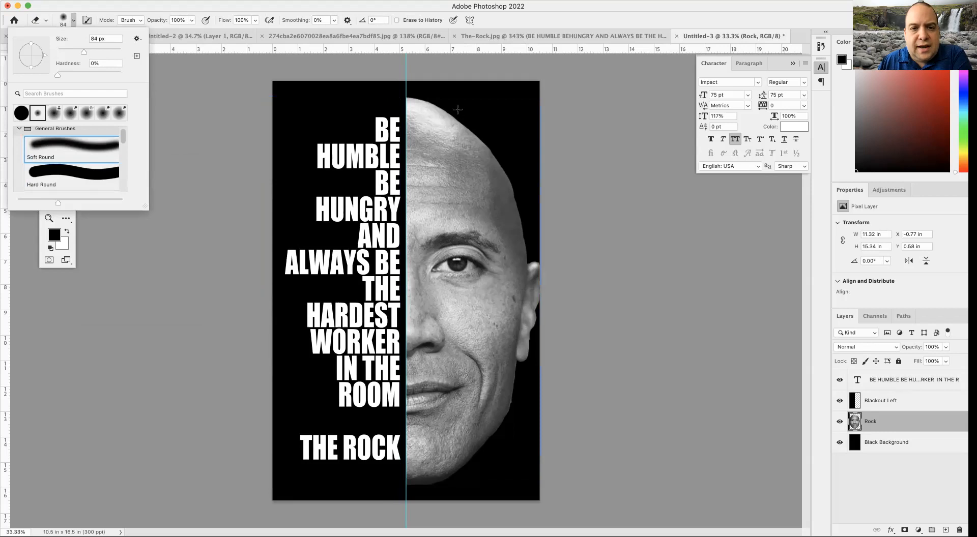
left_click_drag(85, 52, 77, 52)
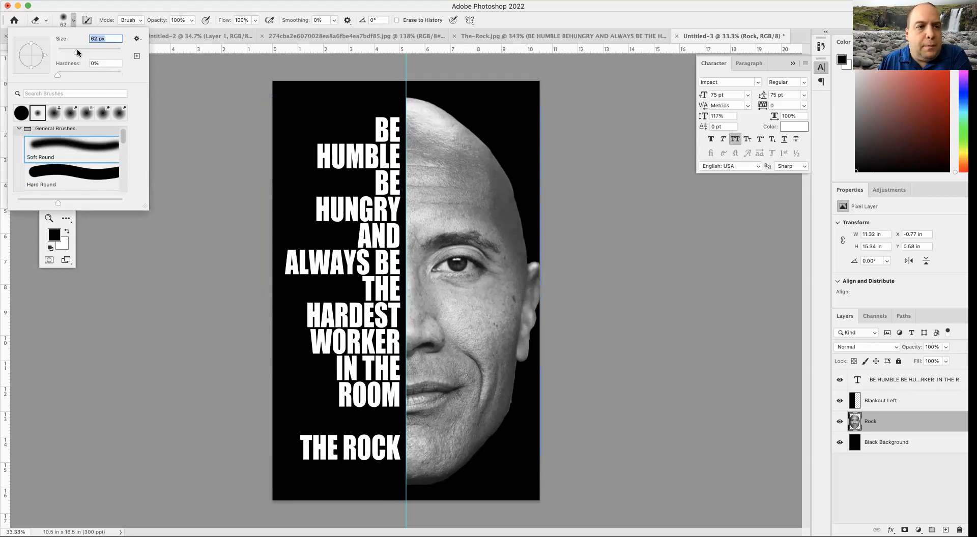
left_click_drag(79, 51, 76, 52)
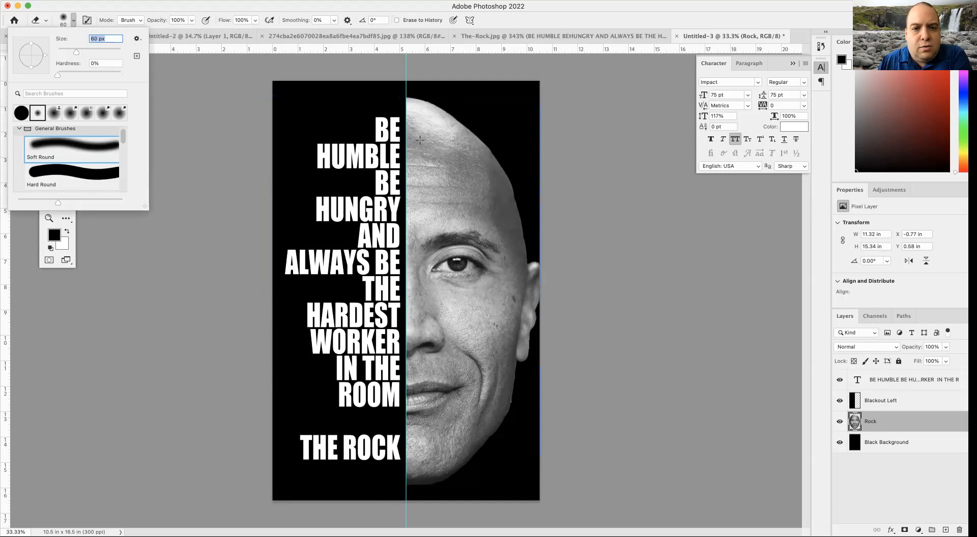
left_click(447, 107)
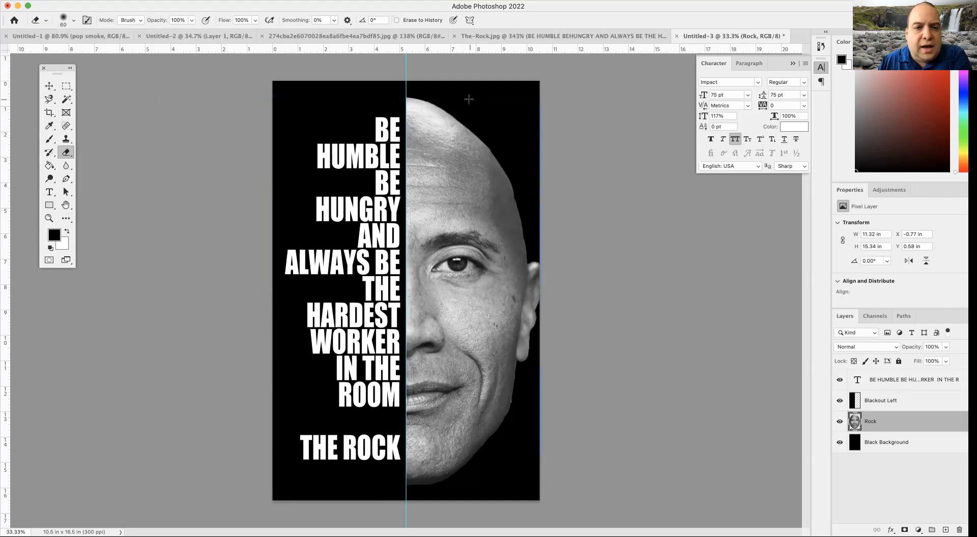
left_click_drag(442, 109, 450, 111)
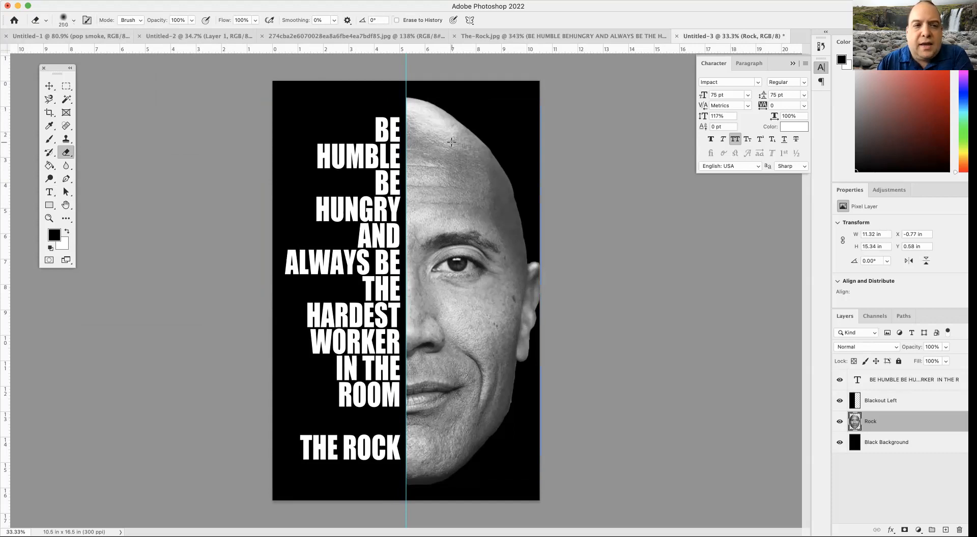
left_click(73, 21)
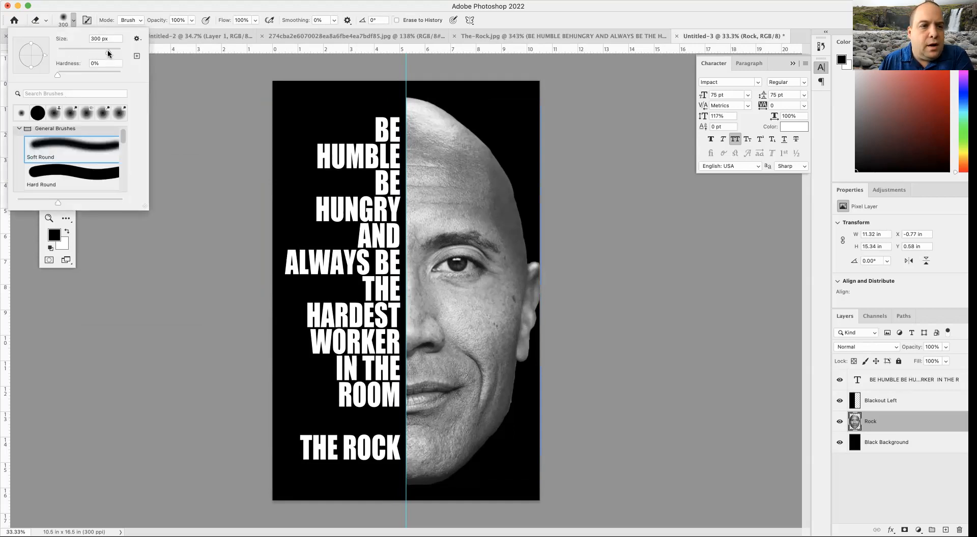
left_click_drag(111, 51, 114, 52)
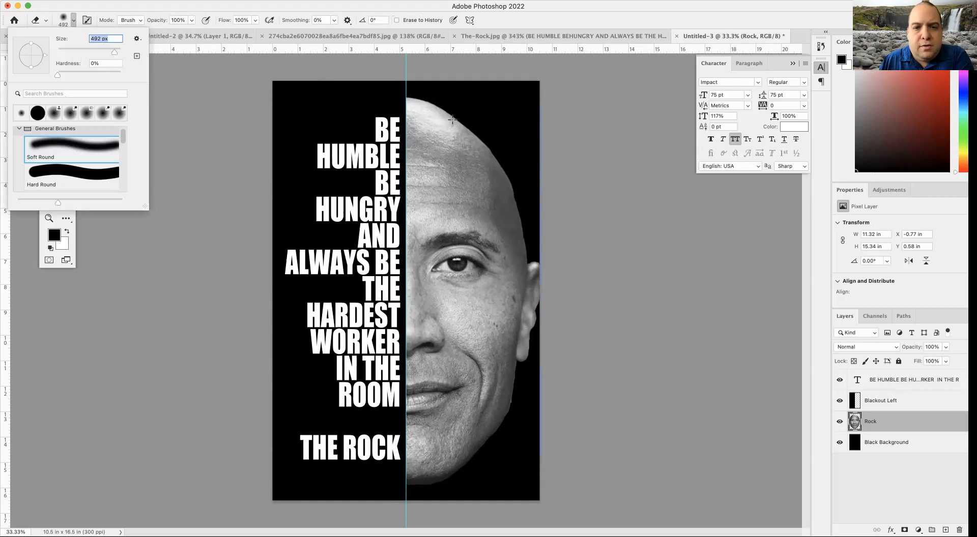
Try erasing along the head's upper outline with the soft brush, and undo the strokes.
left_click(471, 111)
left_click(431, 96)
left_click(416, 90)
left_click(423, 96)
left_click(433, 101)
left_click(446, 104)
left_click_drag(468, 121, 518, 174)
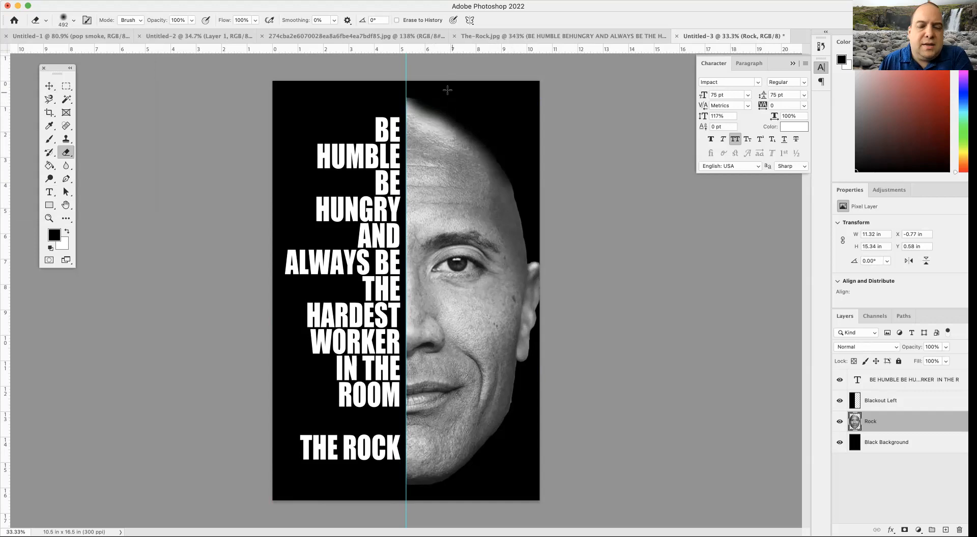
key("super+z")
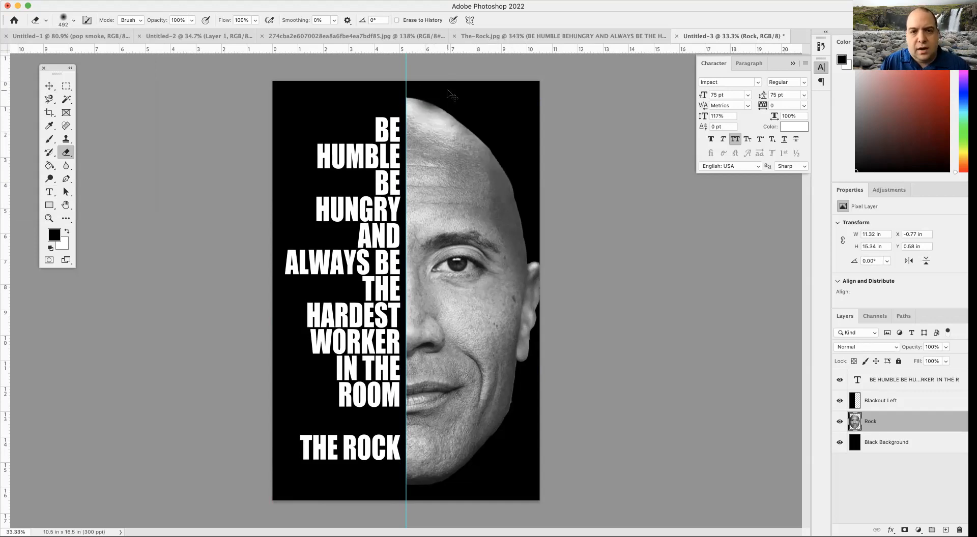
key("super+z")
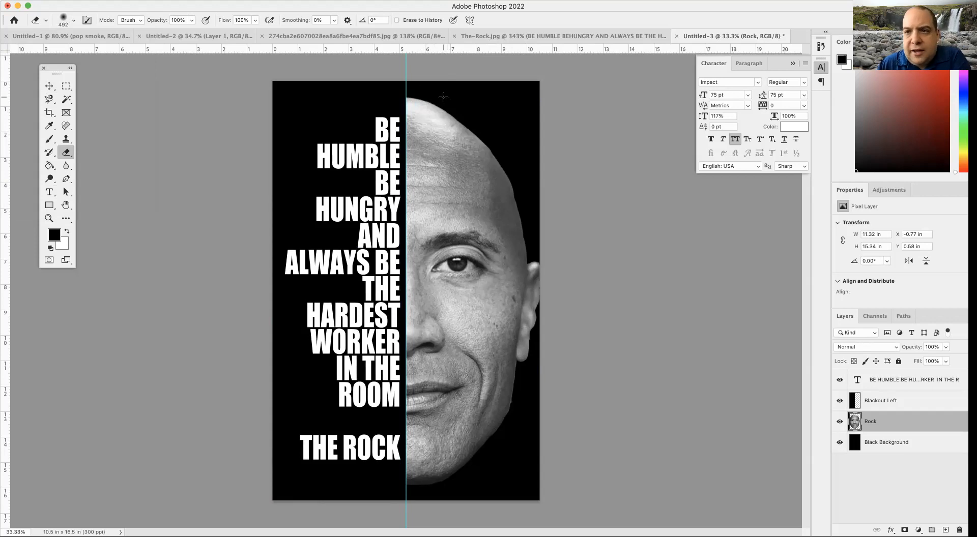
Softly erase the head's upper outline on the Rock layer, fading it into the black background.
mouse_move(424, 81)
left_mouse_down()
mouse_move(412, 80)
mouse_move(479, 115)
mouse_move(520, 164)
left_mouse_up()
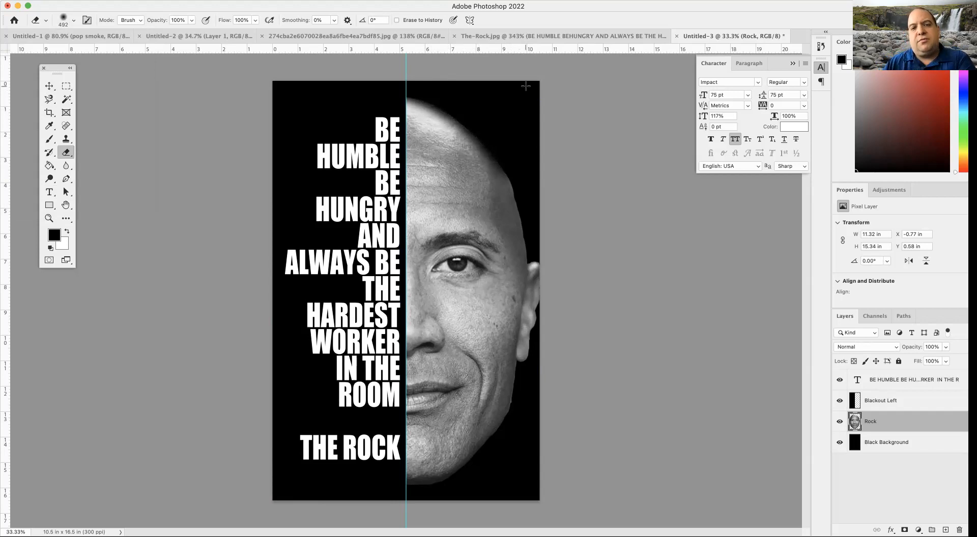
mouse_move(410, 88)
left_mouse_down()
mouse_move(437, 94)
mouse_move(432, 113)
mouse_move(471, 102)
left_mouse_up()
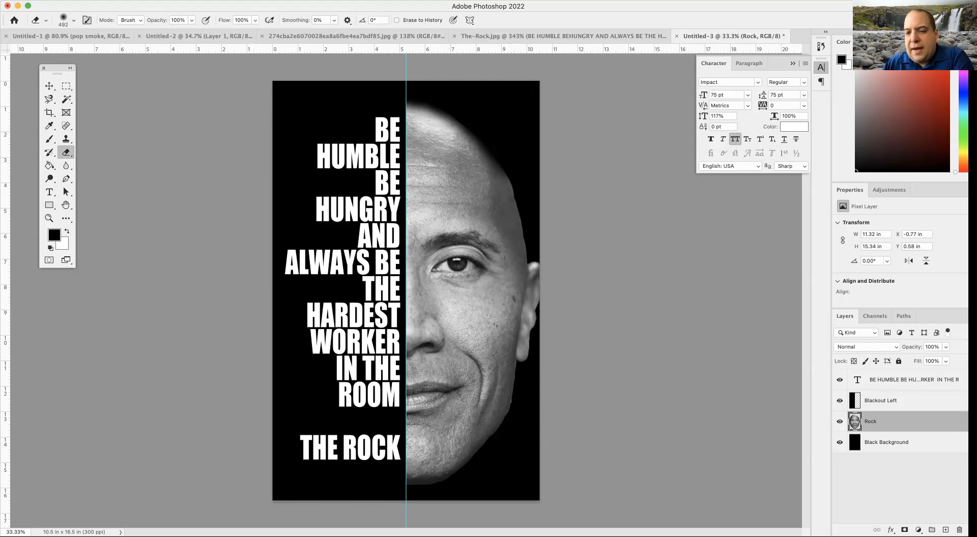
On the quote text layer, select the letter B with the Magic Wand and extend the selection to all letters with Similar.
left_click(904, 380)
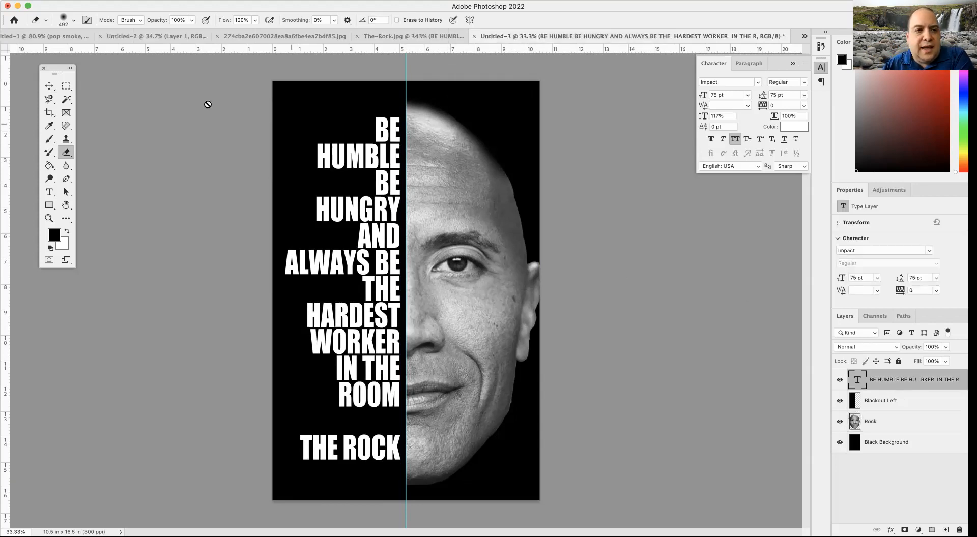
left_click(67, 99)
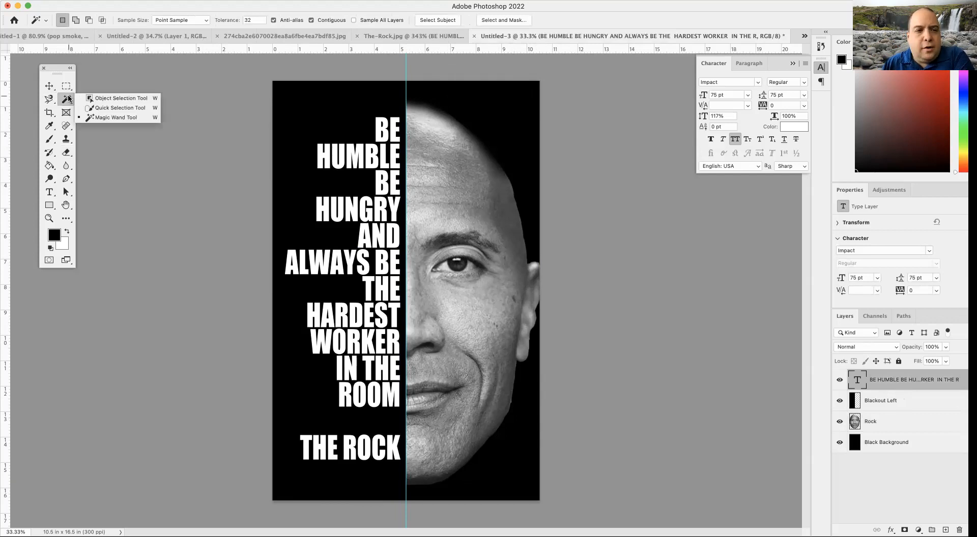
left_click(92, 118)
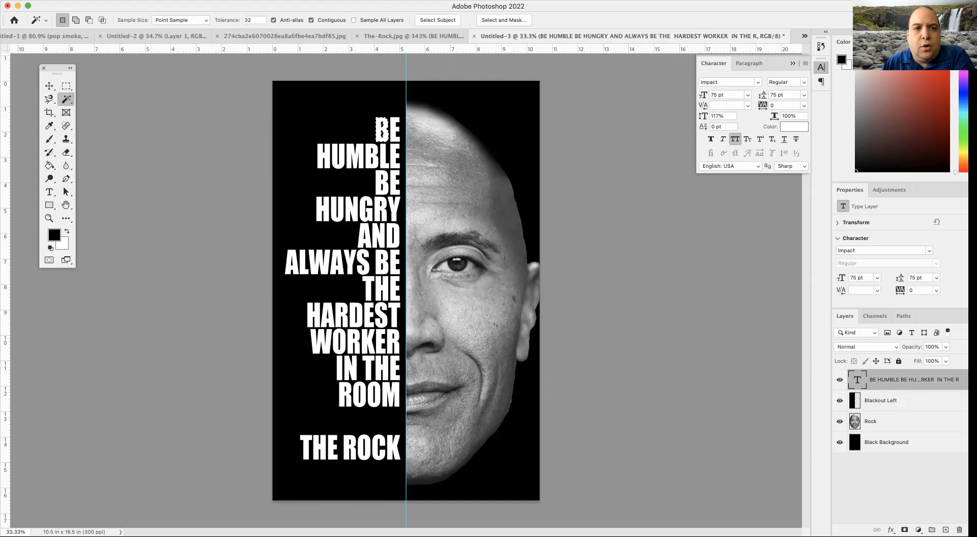
left_click(198, 1)
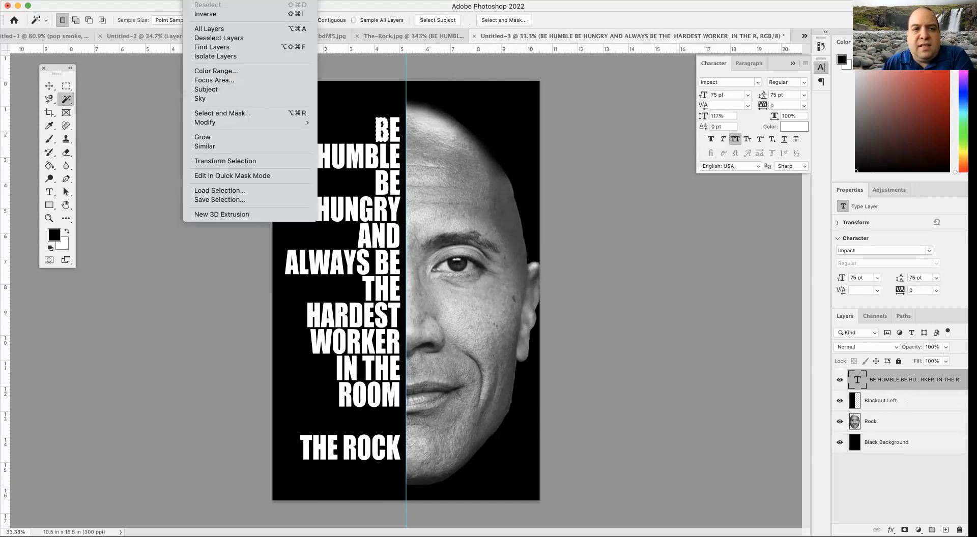
left_click(210, 147)
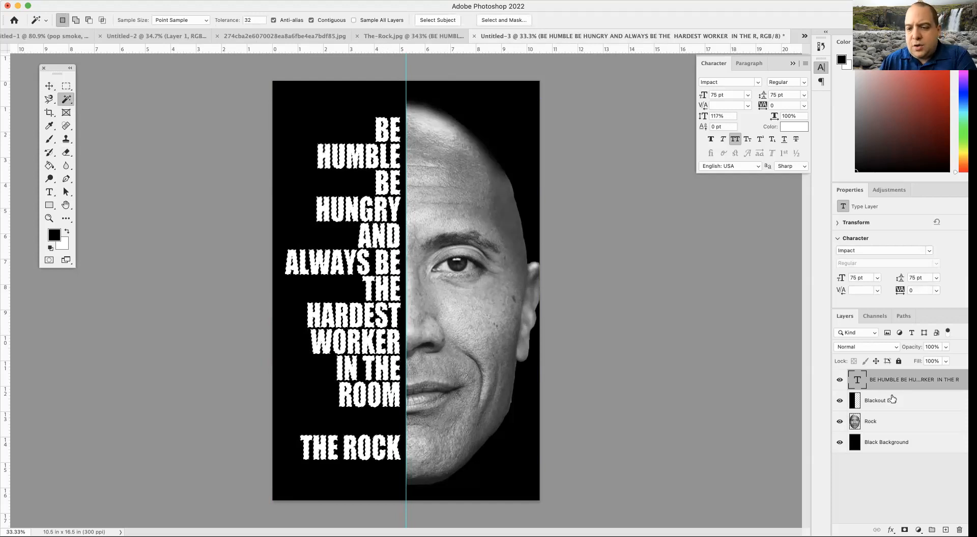
Hide the quote text layer, delete the letter-shaped selection from the Blackout Left layer, and deselect.
left_click(839, 381)
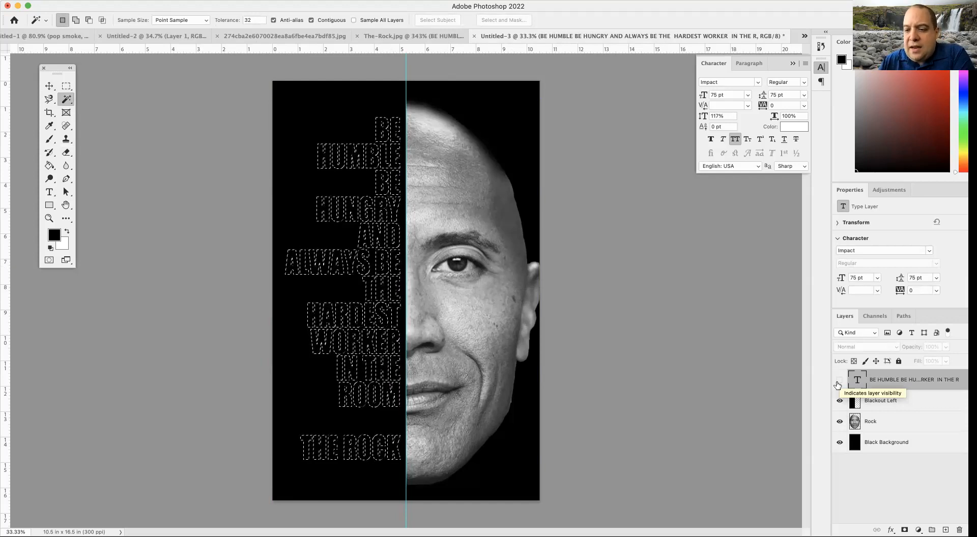
left_click(887, 402)
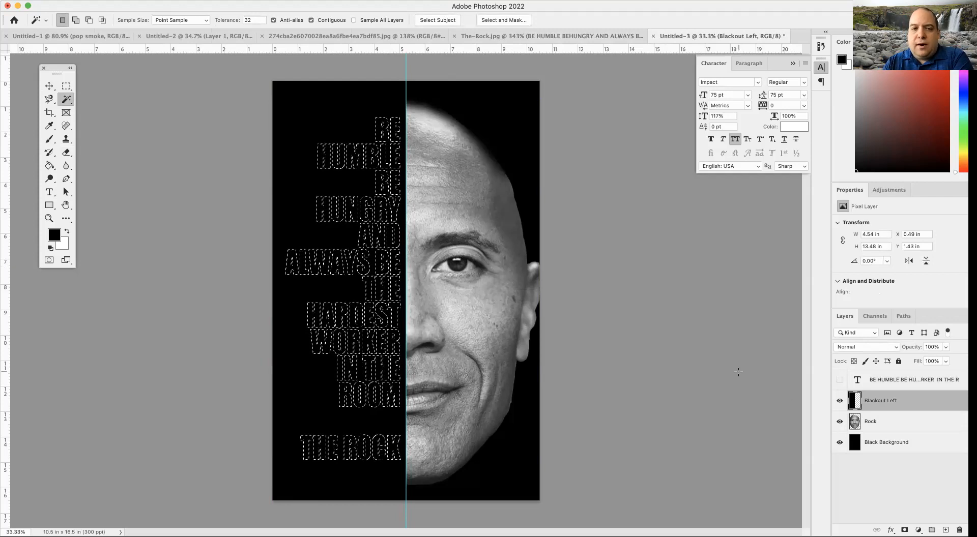
key("Delete")
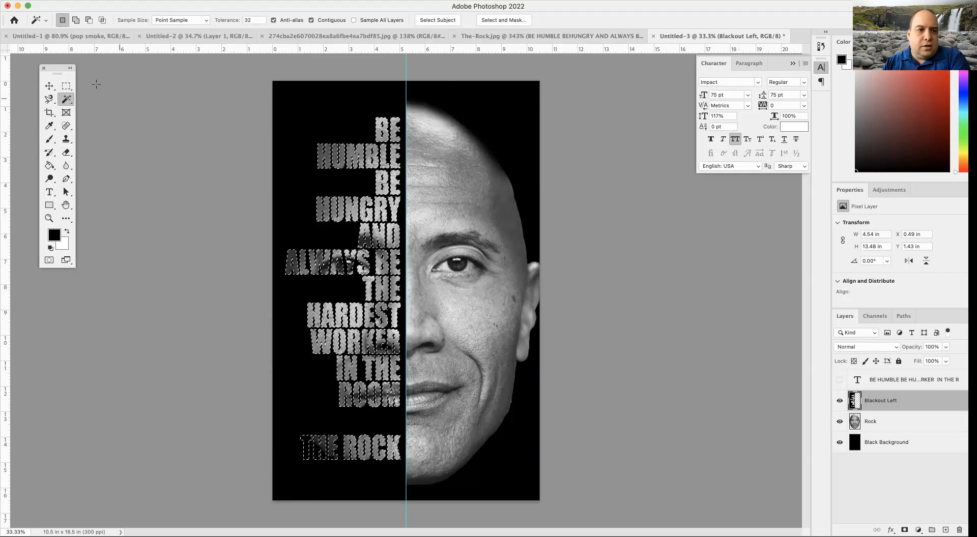
left_click(66, 86)
left_click(173, 104)
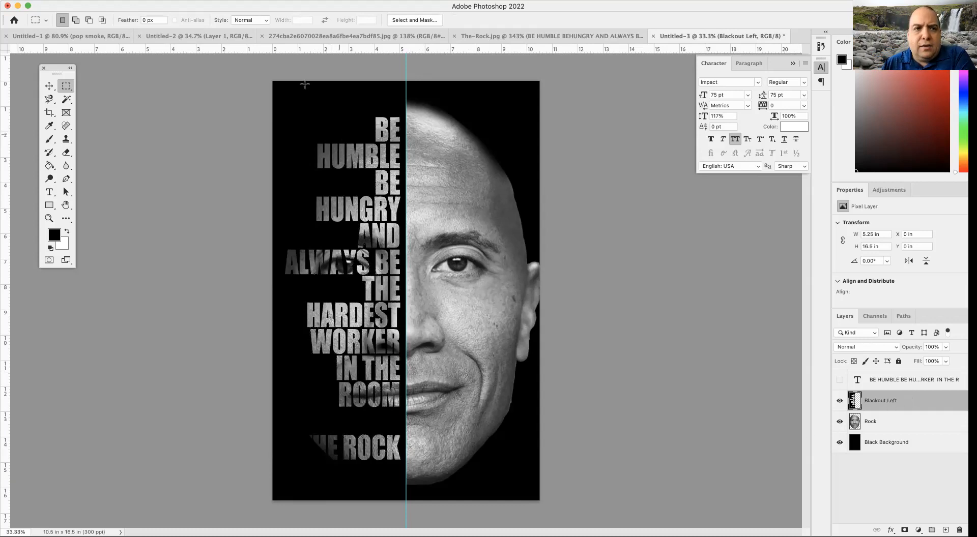
Add a white 2 px outside Stroke layer style at 100% opacity to the Blackout Left layer.
left_click(142, 1)
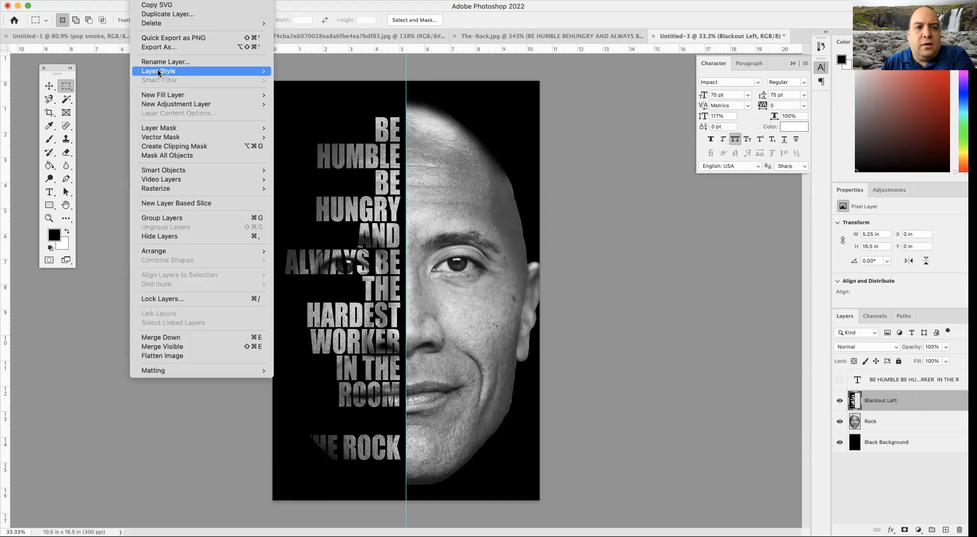
mouse_move(172, 70)
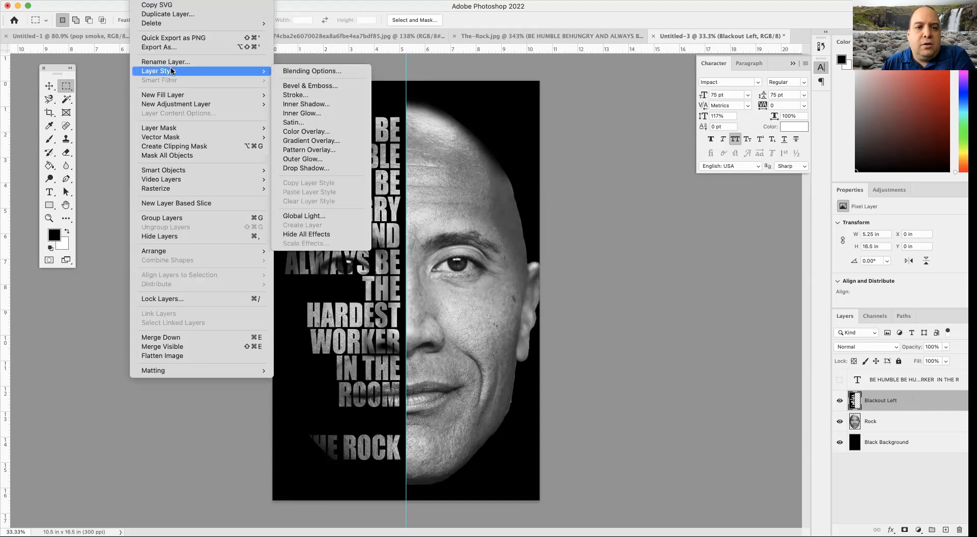
left_click(318, 96)
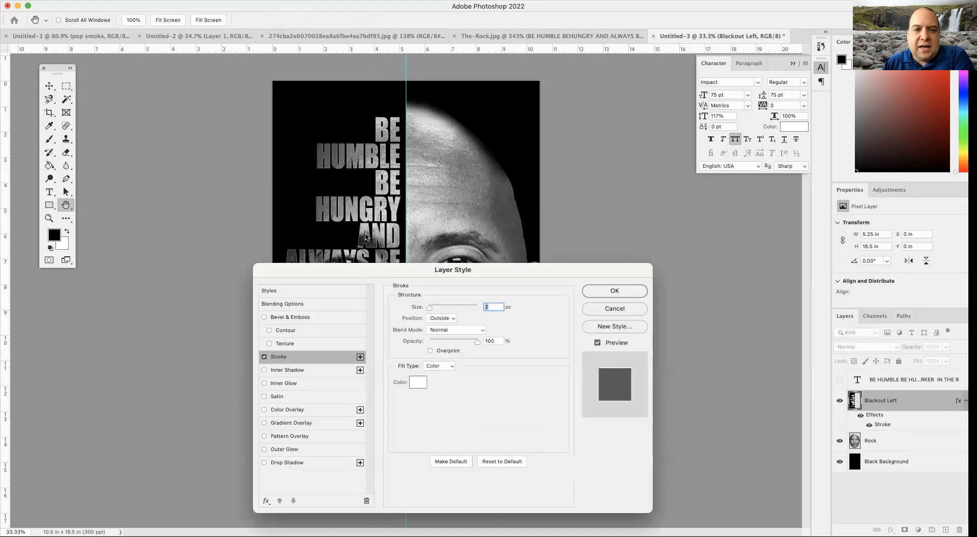
mouse_move(381, 287)
left_mouse_down()
mouse_move(357, 155)
mouse_move(320, 109)
mouse_move(325, 99)
left_mouse_up()
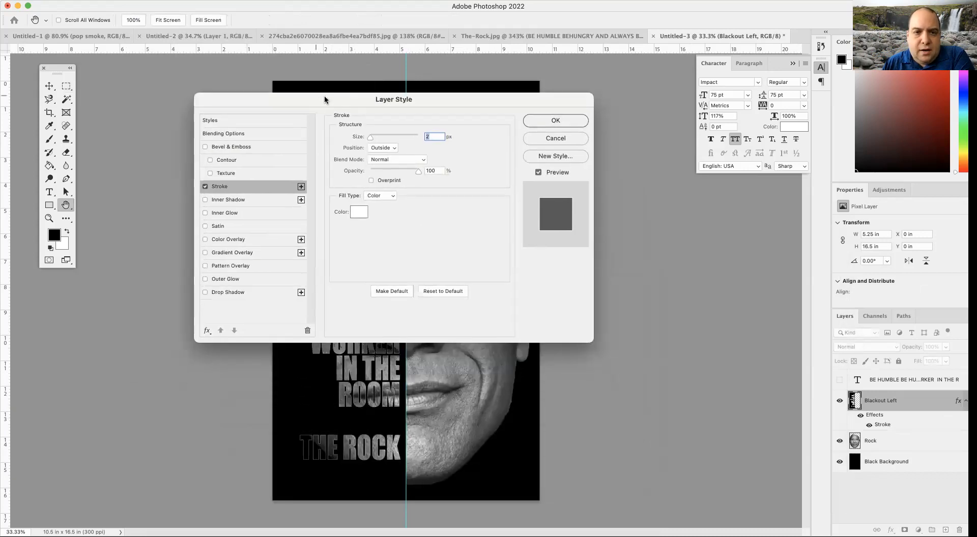
left_click(358, 214)
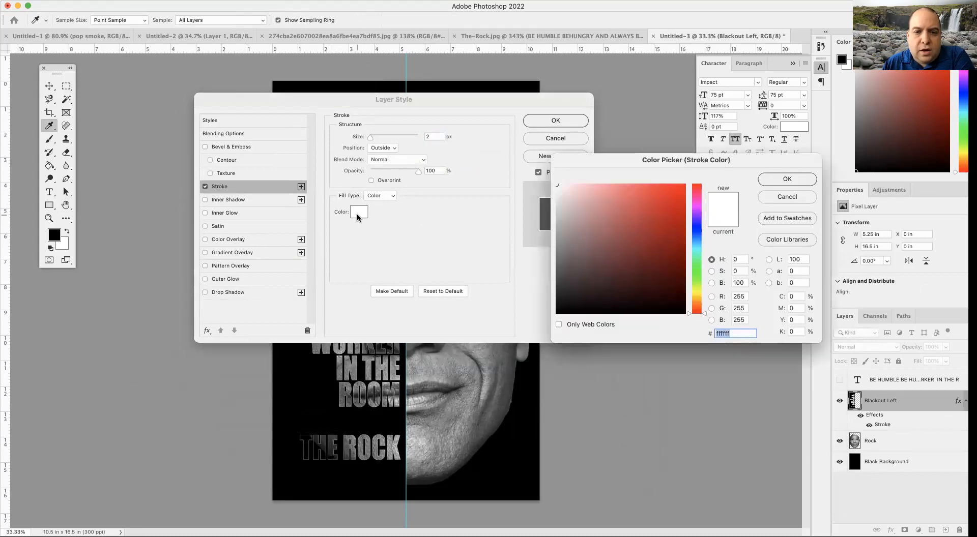
left_click(788, 179)
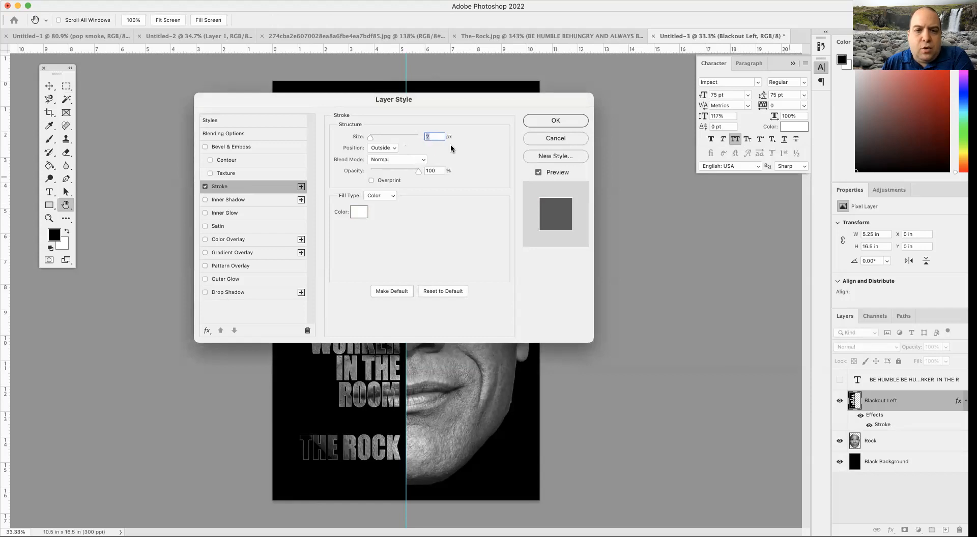
left_click(556, 120)
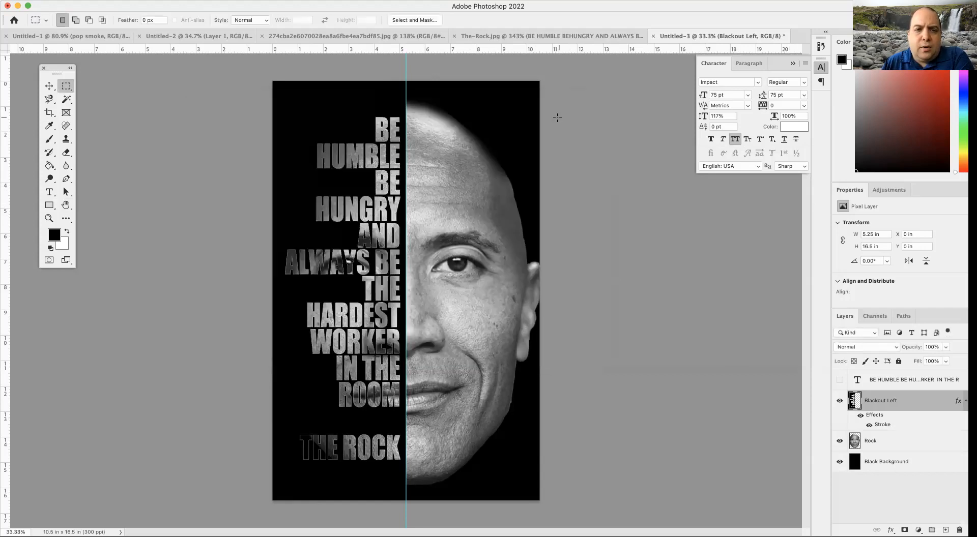
left_click(45, 215)
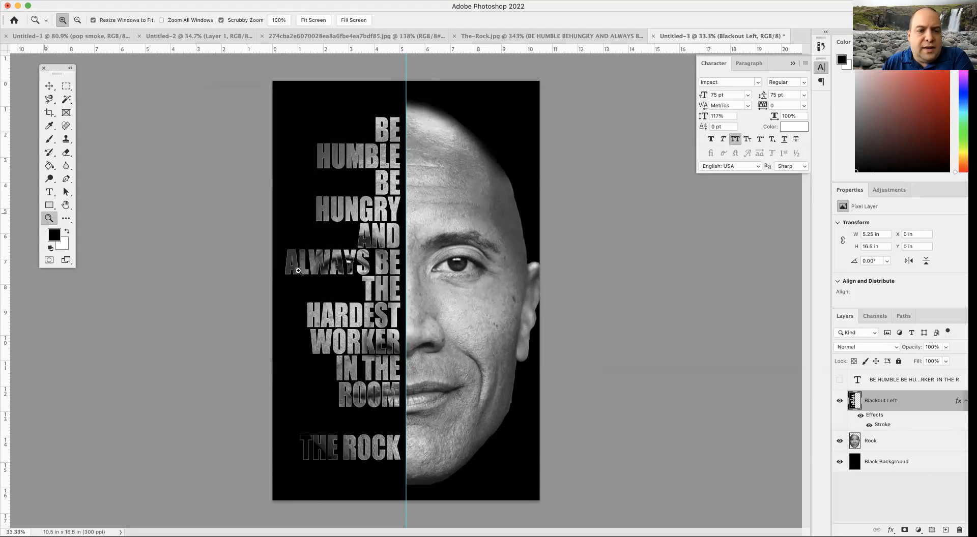
left_click_drag(323, 315, 433, 302)
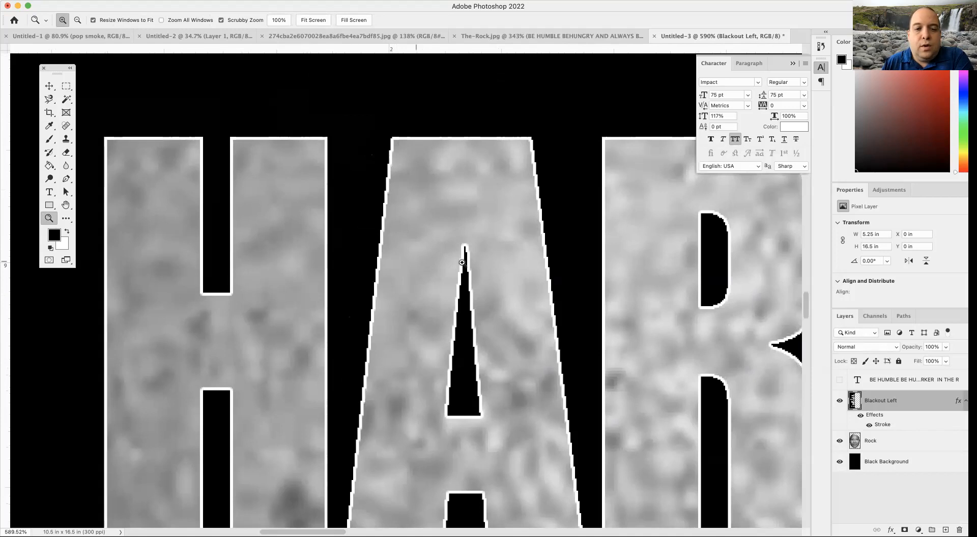
left_click_drag(580, 274, 470, 268)
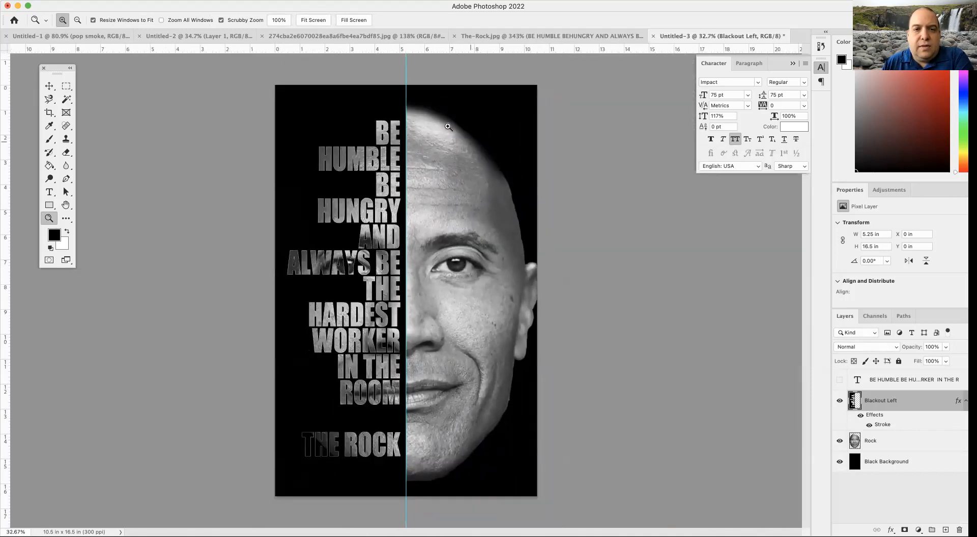
Draw a thin black rectangle about 12 px wide and 1258 px high over the white centre line, starting at the canvas's upper edge.
left_click_drag(406, 166, 519, 173)
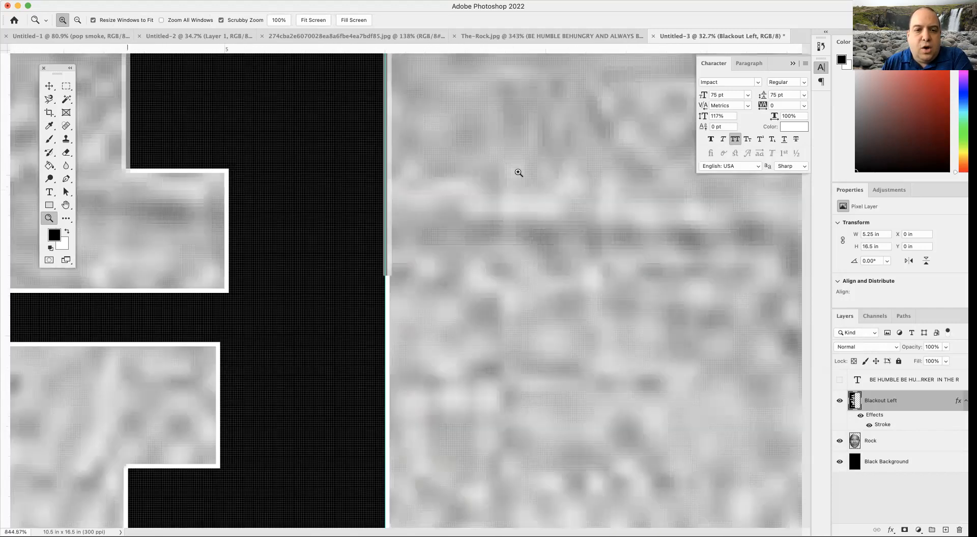
left_click_drag(393, 203, 381, 201)
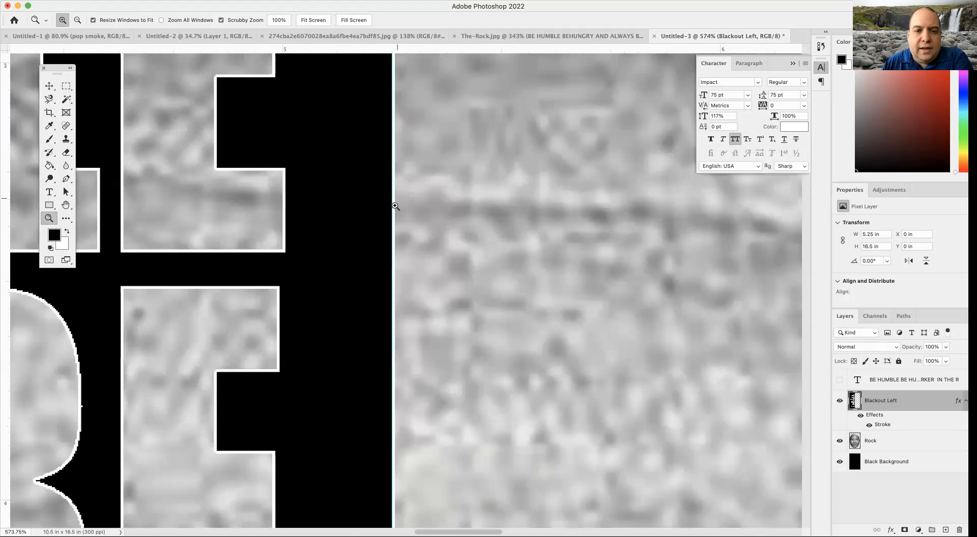
scroll(396, 207, "up", 6)
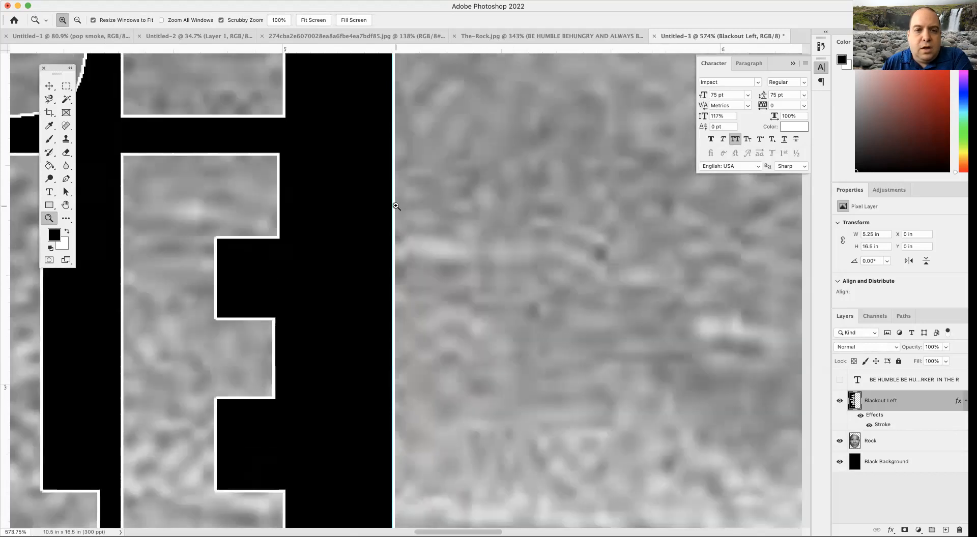
scroll(396, 206, "up", 15)
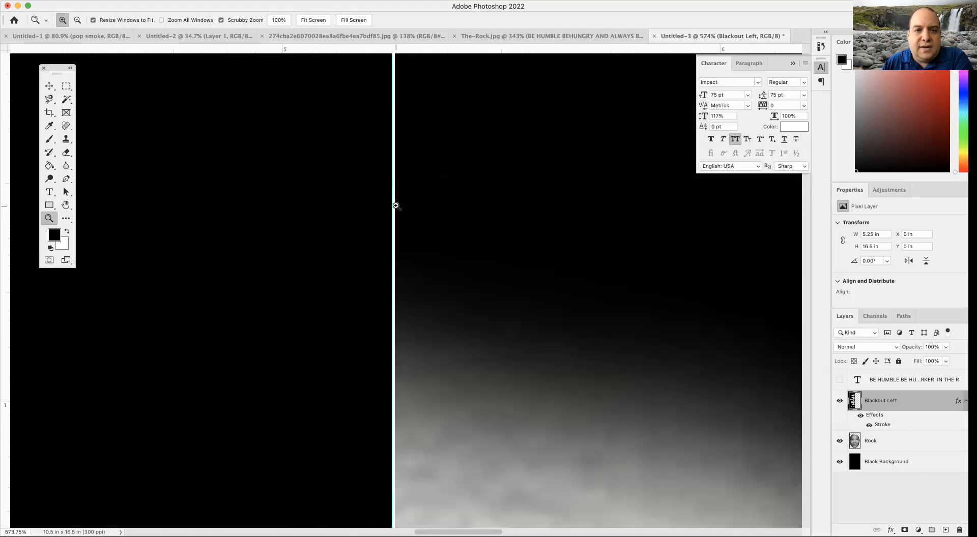
scroll(395, 206, "up", 4)
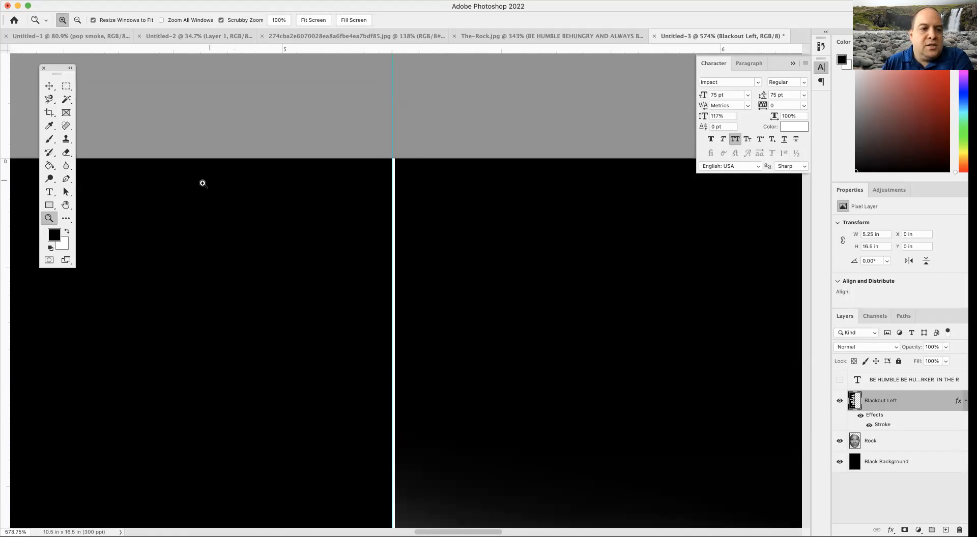
left_click(50, 205)
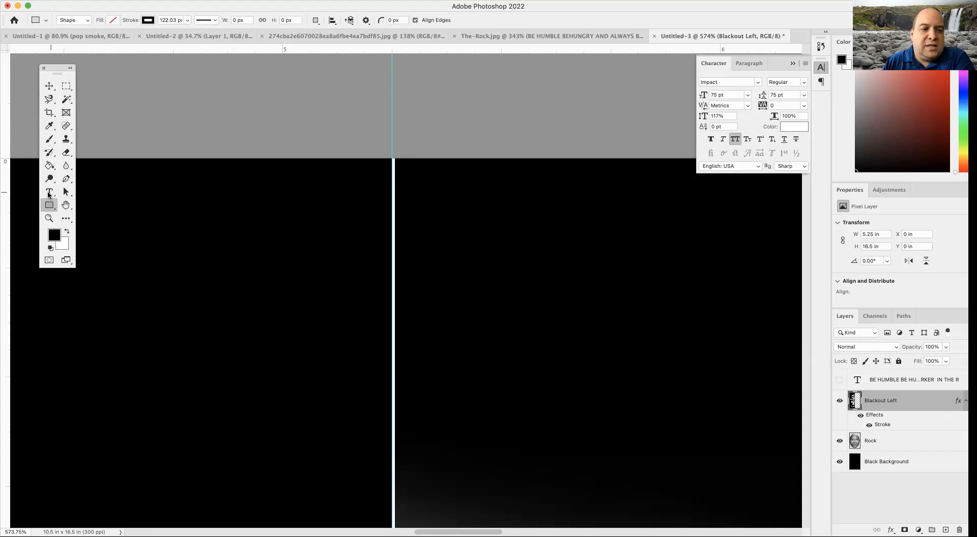
left_click(49, 206)
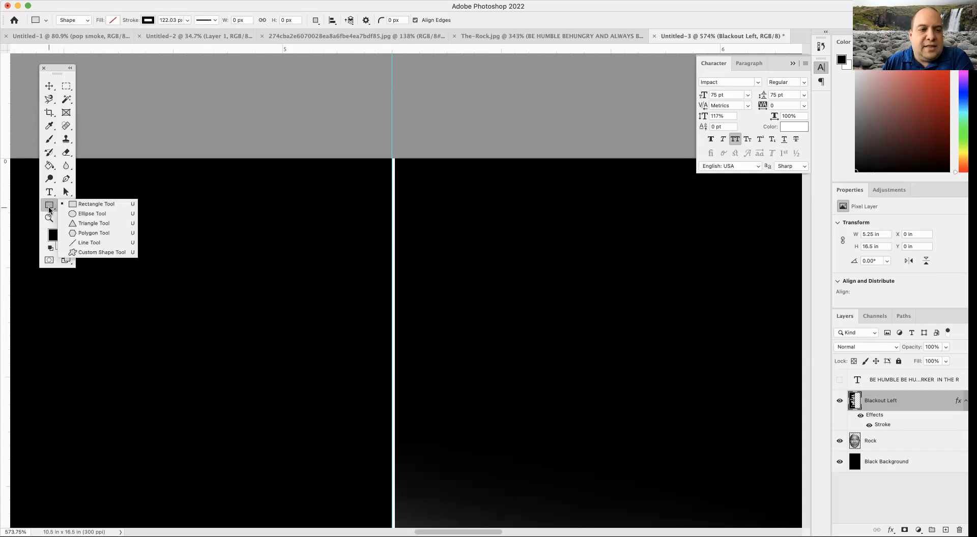
left_click(48, 206)
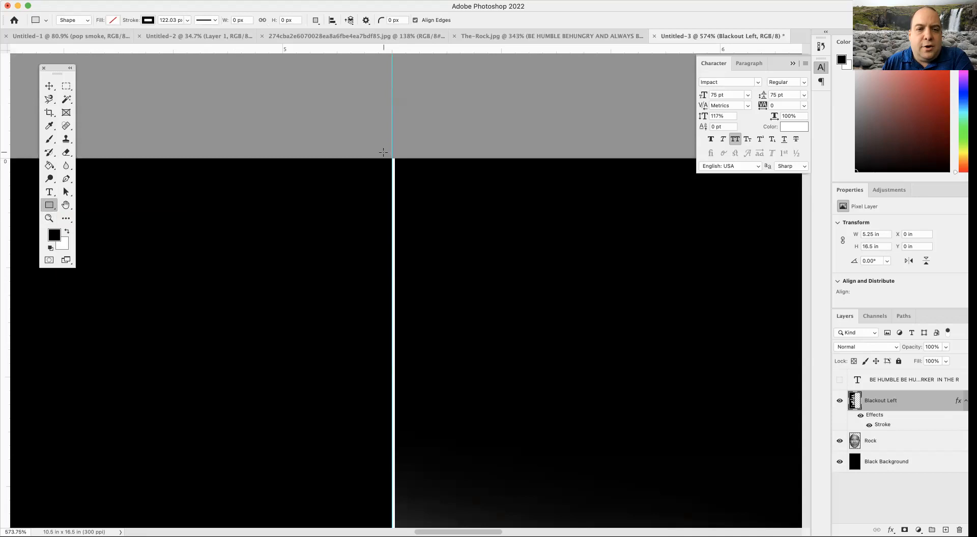
left_click_drag(396, 159, 394, 531)
left_click_drag(398, 531, 391, 523)
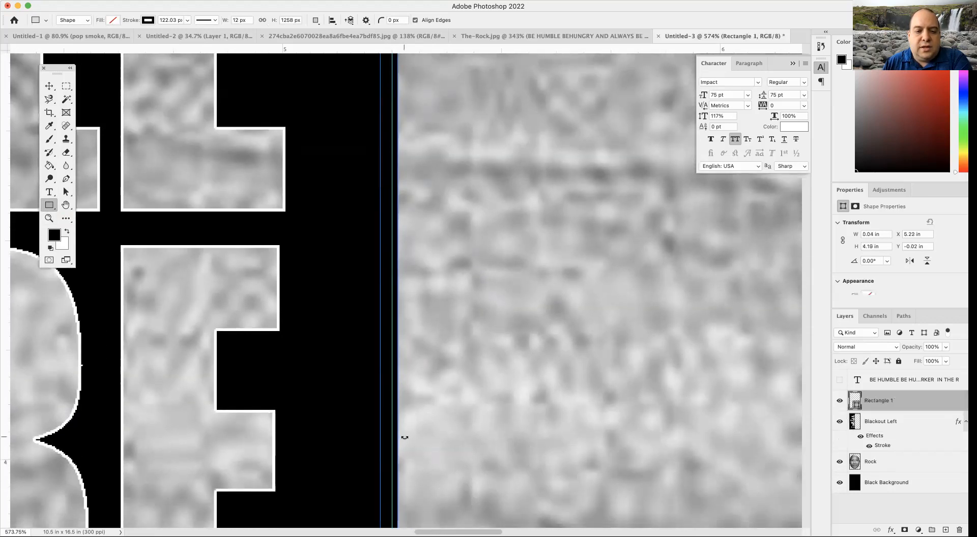
Stretch the thin rectangle along the centre line past the canvas's lower edge, to about 16.96 in high.
scroll(403, 437, "down", 2)
left_click(49, 218)
left_click_drag(428, 351, 331, 344)
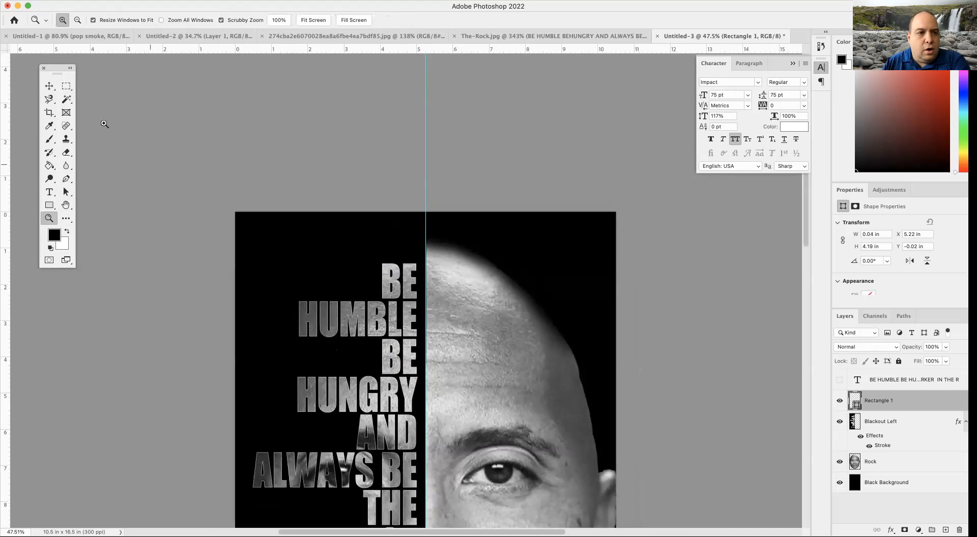
left_click(49, 86)
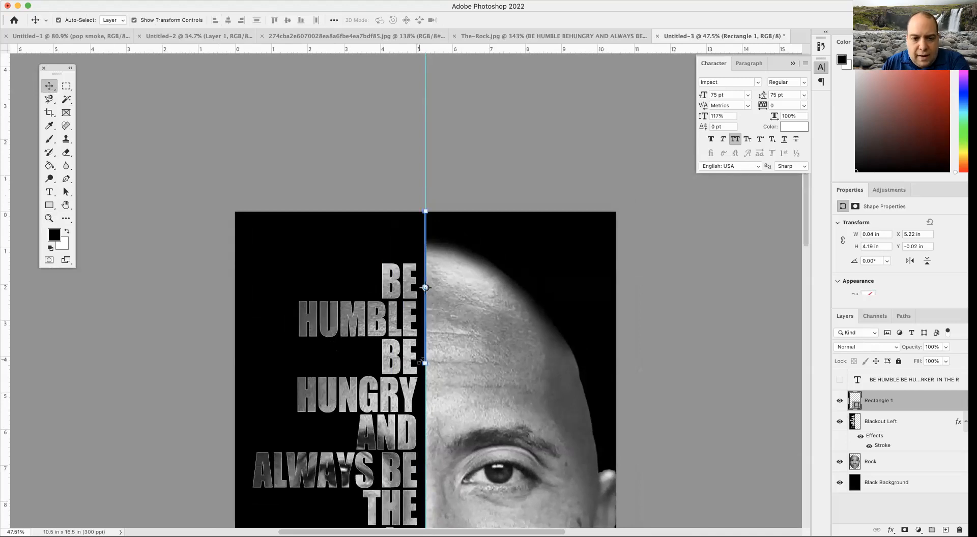
left_click_drag(425, 363, 421, 471)
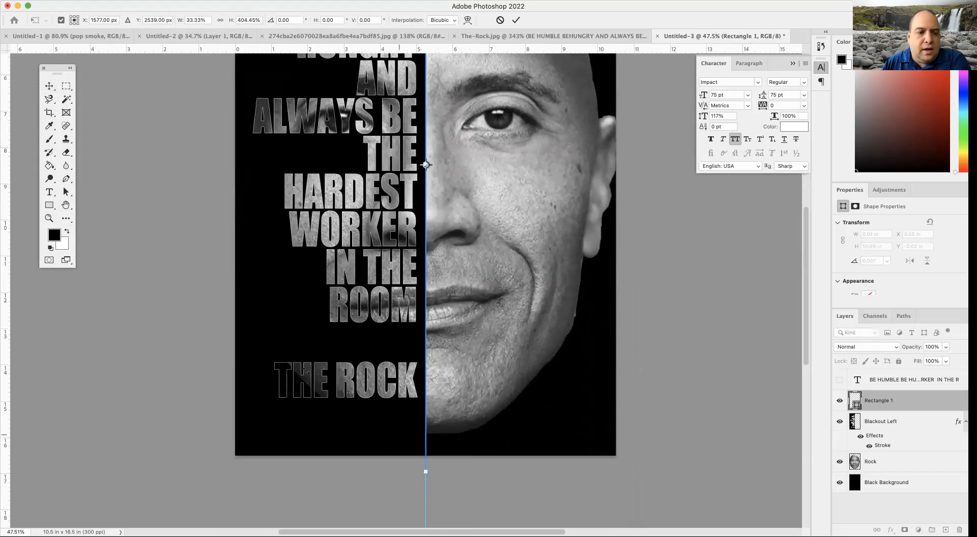
Widen the thin rectangle to 200% so it covers the white centre line, and deselect its layer.
left_click(48, 218)
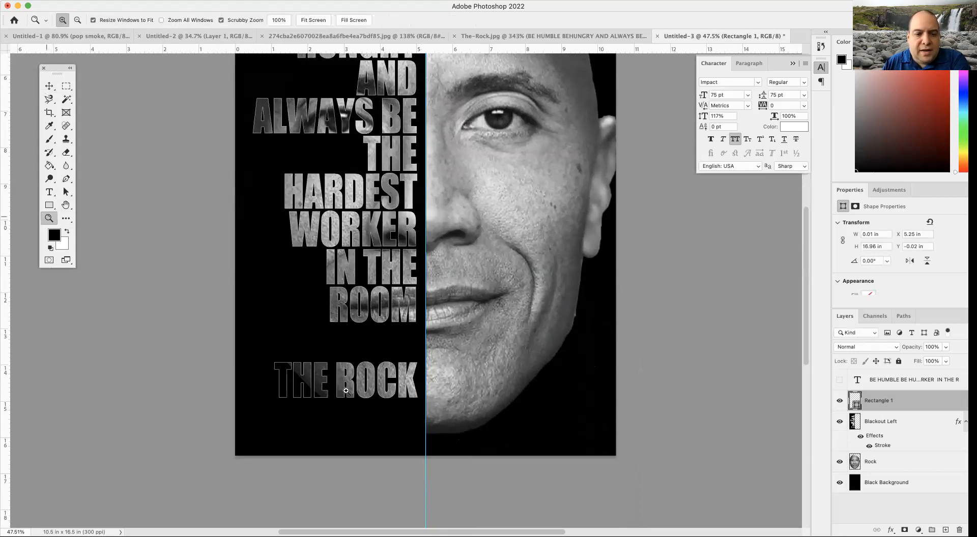
left_click_drag(416, 445, 478, 456)
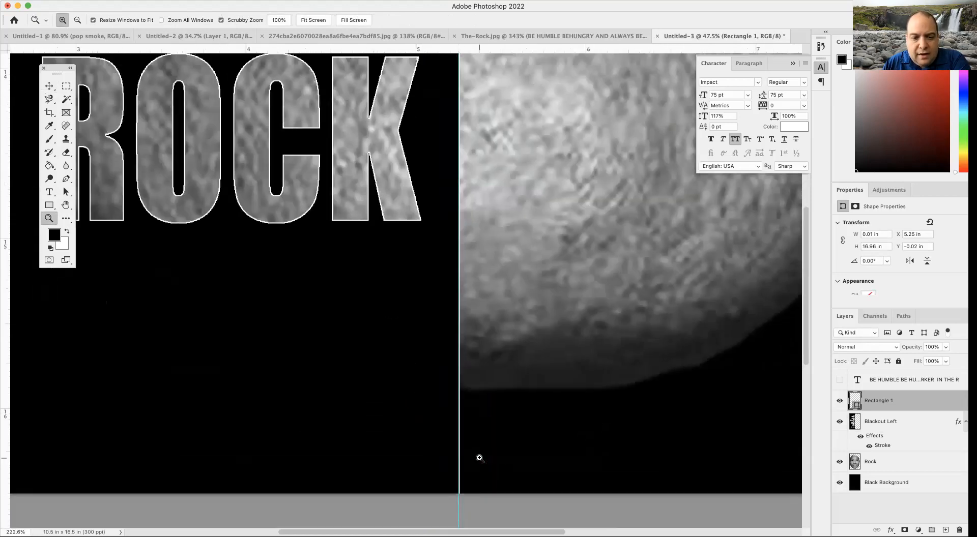
left_click(48, 86)
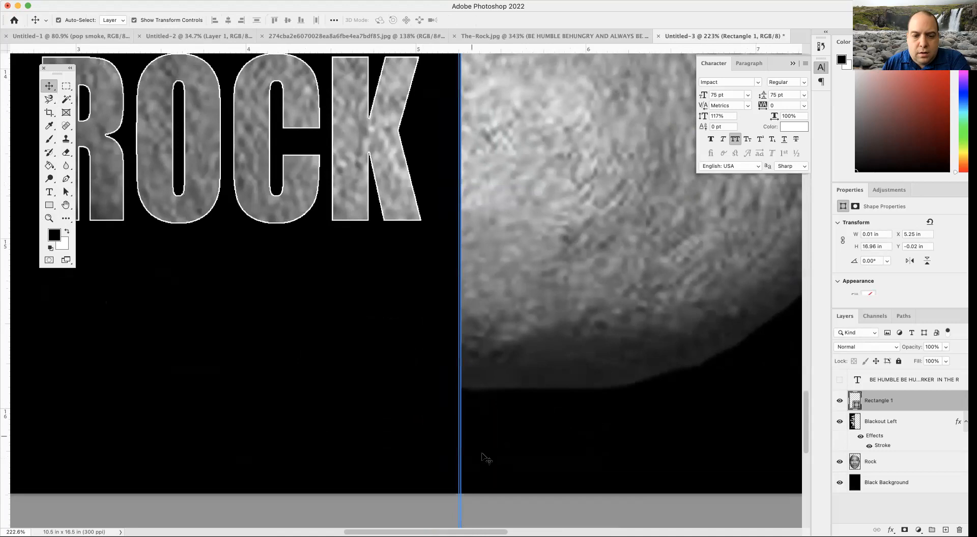
left_click_drag(463, 447, 465, 448)
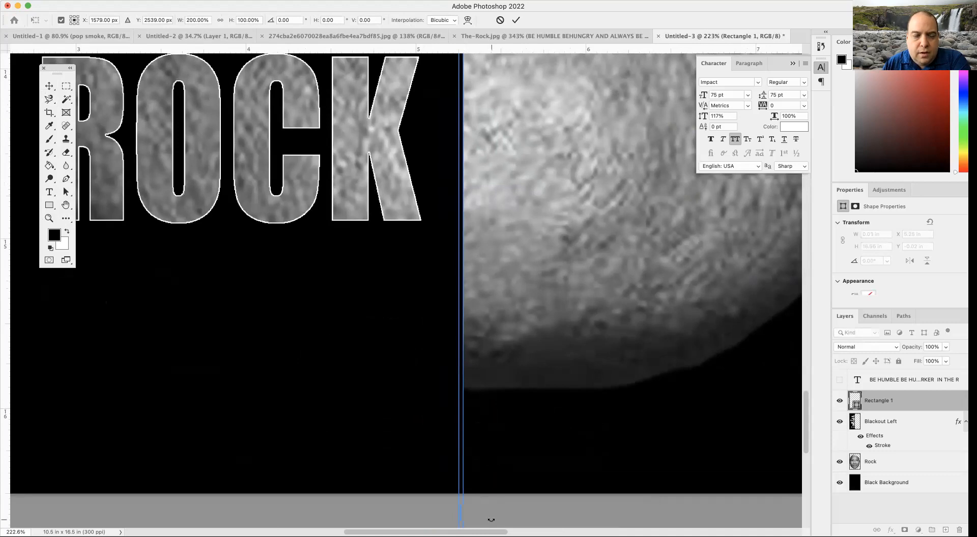
left_click(49, 86)
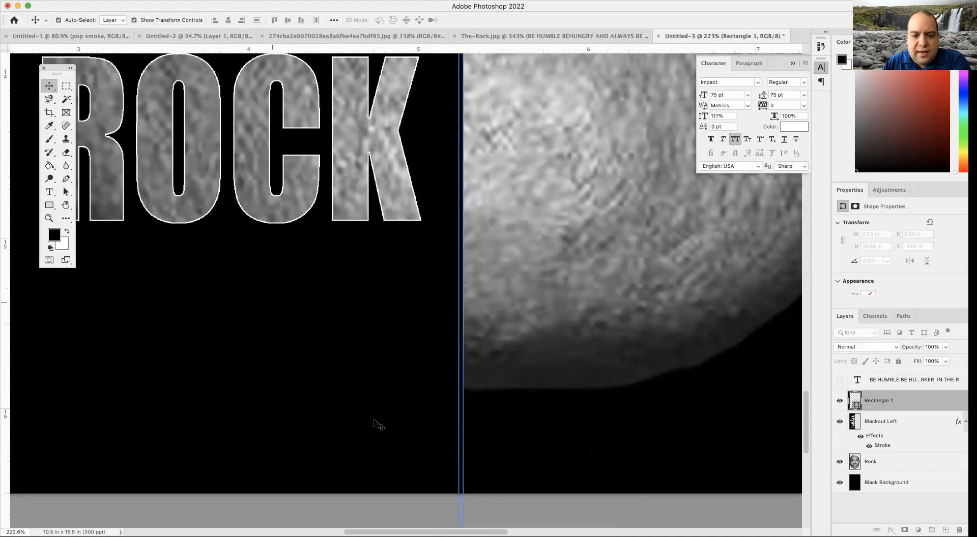
left_click(399, 517)
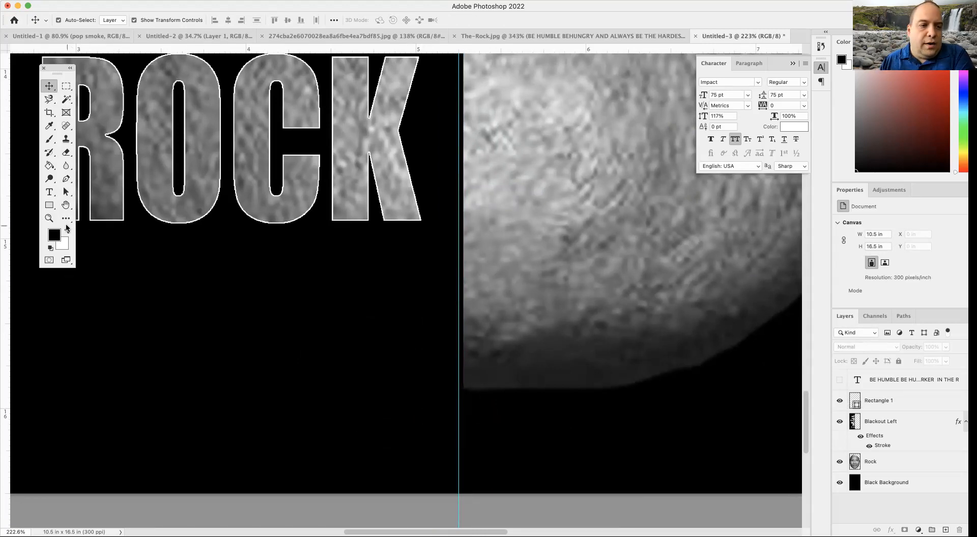
left_click(49, 217)
mouse_move(434, 240)
left_mouse_down()
mouse_move(378, 249)
mouse_move(440, 253)
mouse_move(416, 251)
mouse_move(429, 251)
left_mouse_up()
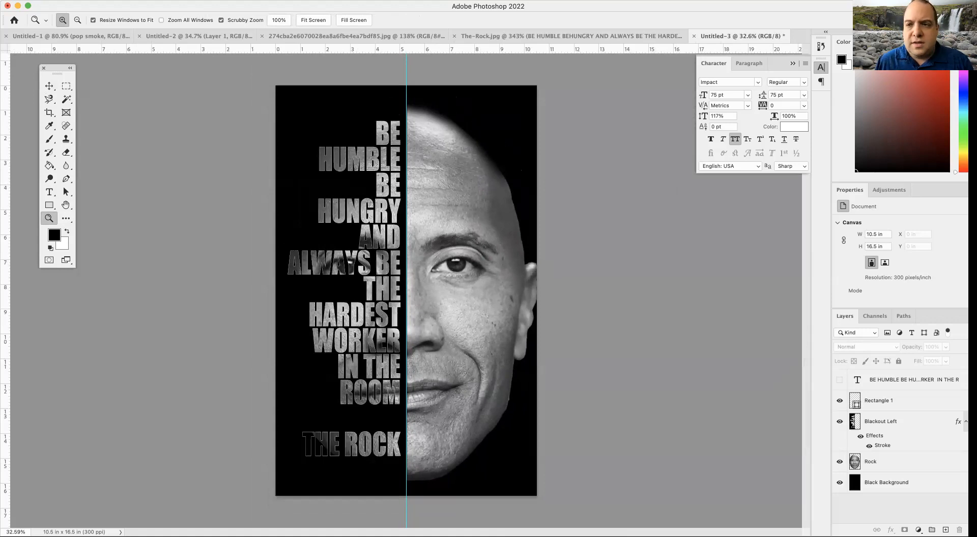
Open the signed photo of The Rock as its own document and make a rectangular selection around the signature.
key("super+Tab")
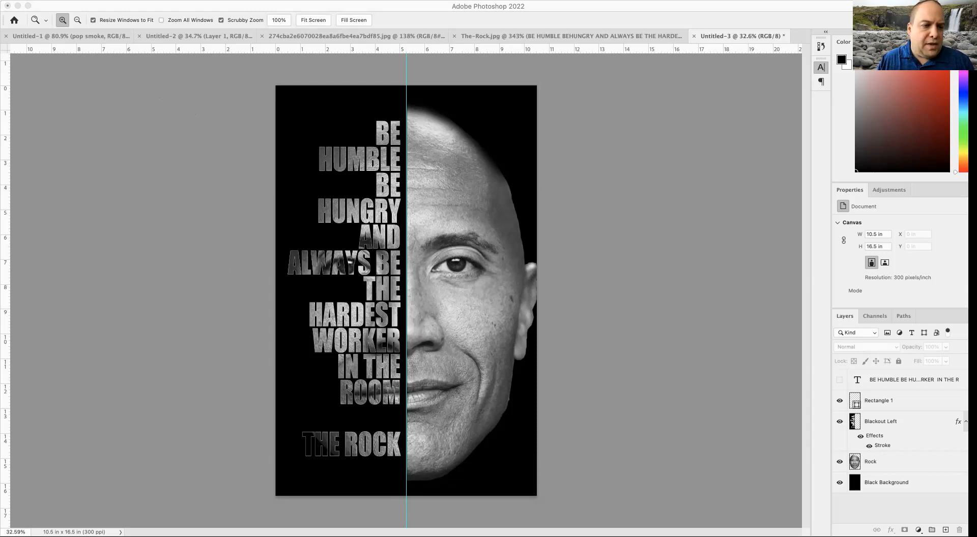
left_click(24, 471)
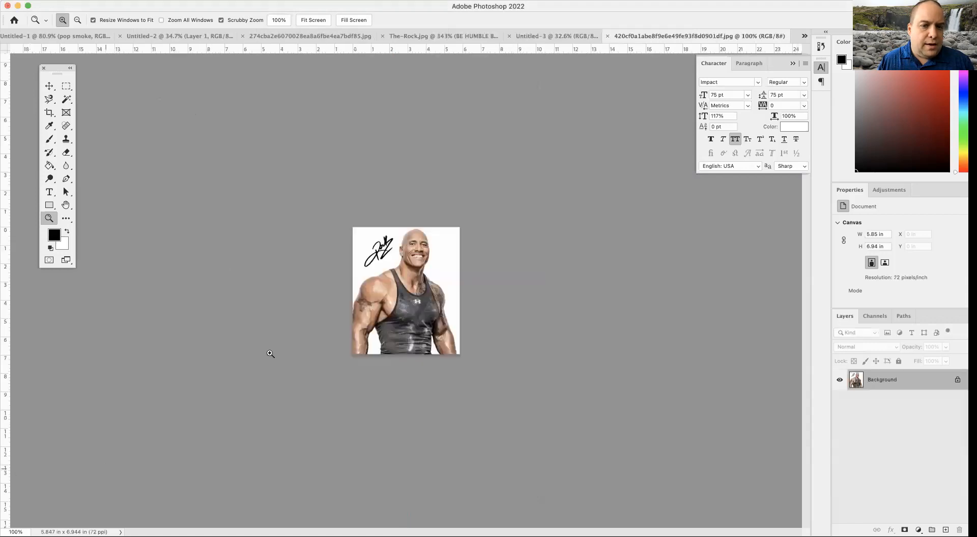
key("alt")
scroll(357, 234, "up", 6)
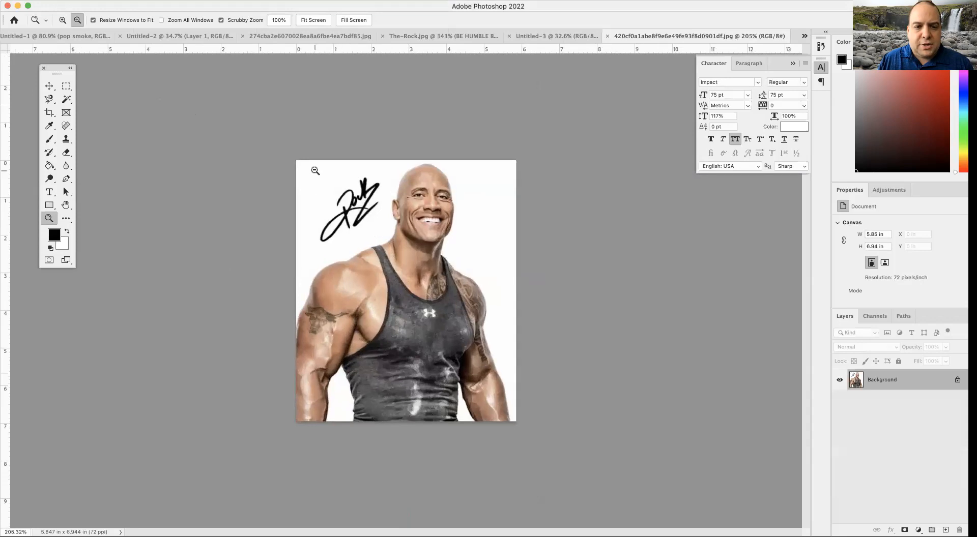
scroll(316, 171, "up", 2)
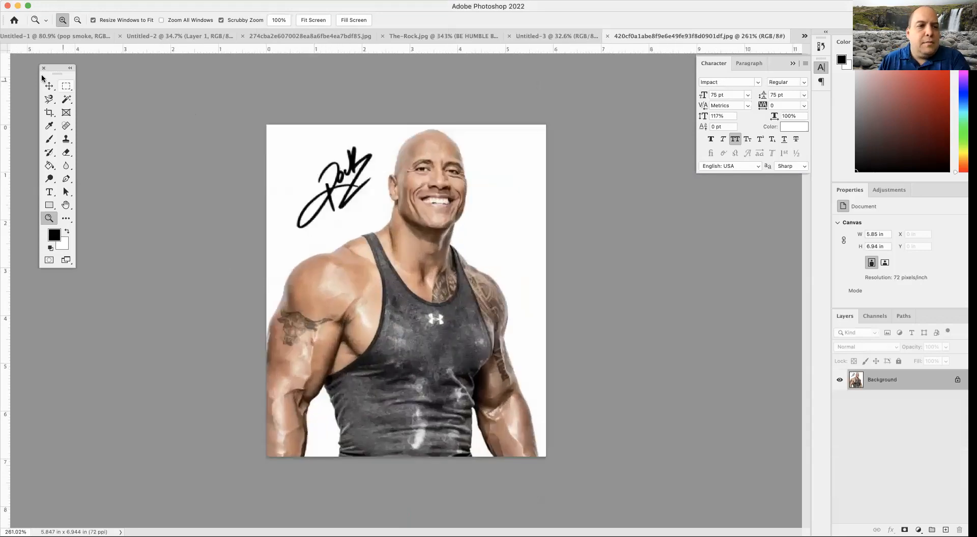
left_click(65, 87)
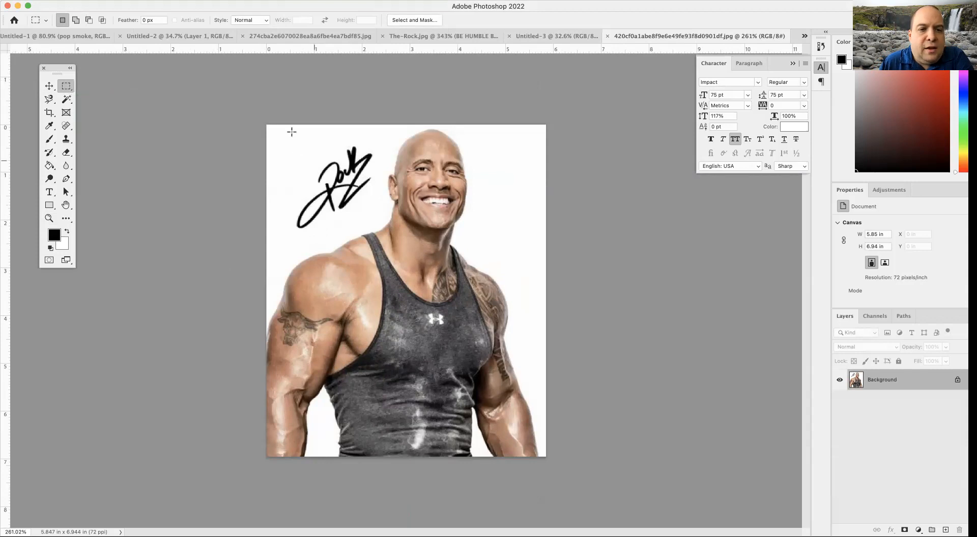
left_click_drag(284, 129, 379, 232)
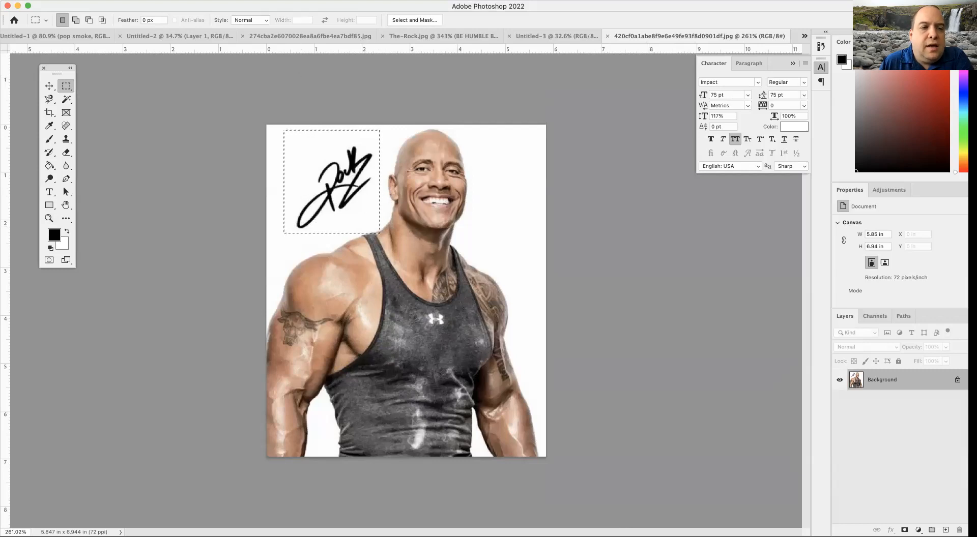
Reselect the signature more tightly with a rectangular selection and crop the photo to it, about 1.94 by 1.82 in.
left_click(325, 182)
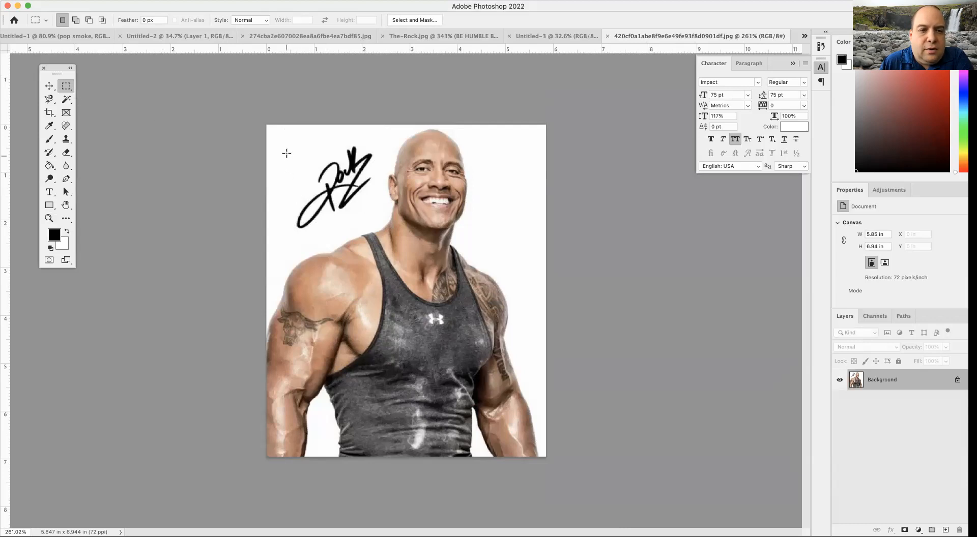
left_click_drag(287, 144, 379, 230)
left_click(113, 0)
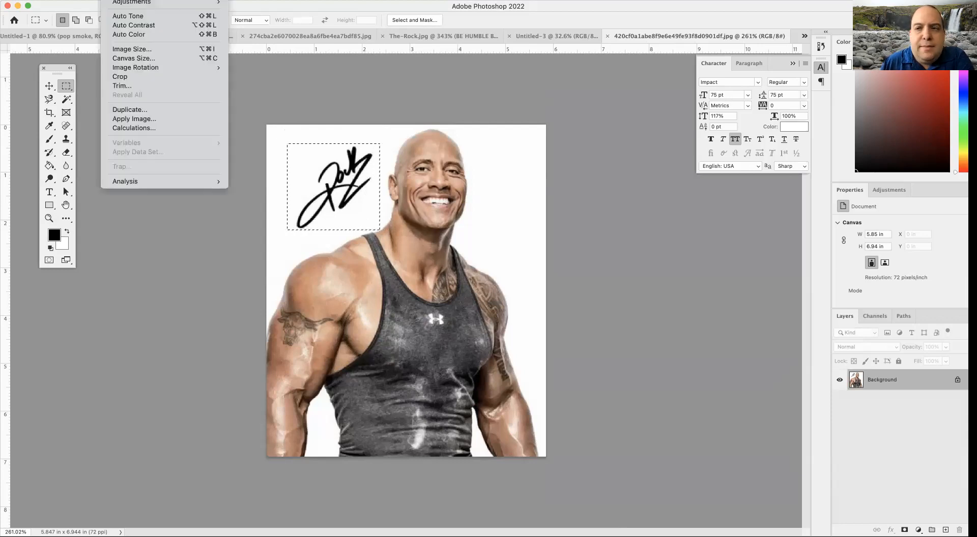
left_click(137, 77)
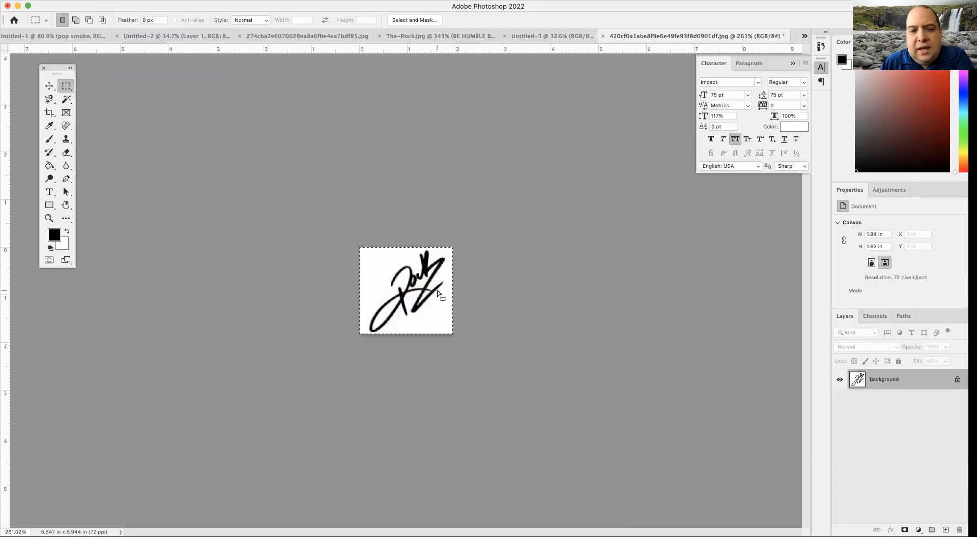
Select the white background with the Magic Wand, extend it to similar areas, and invert the selection to the signature strokes.
left_click(66, 99)
left_click(383, 318)
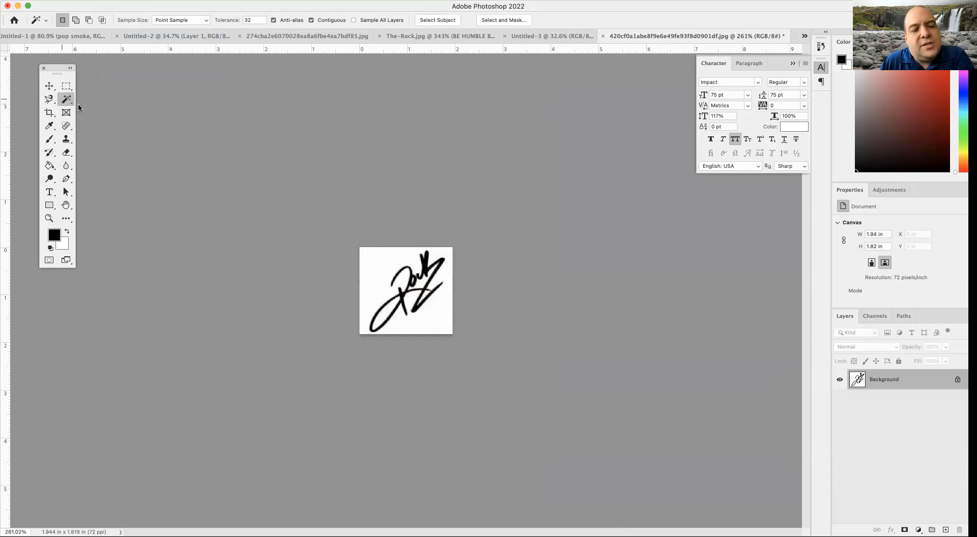
left_click(375, 268)
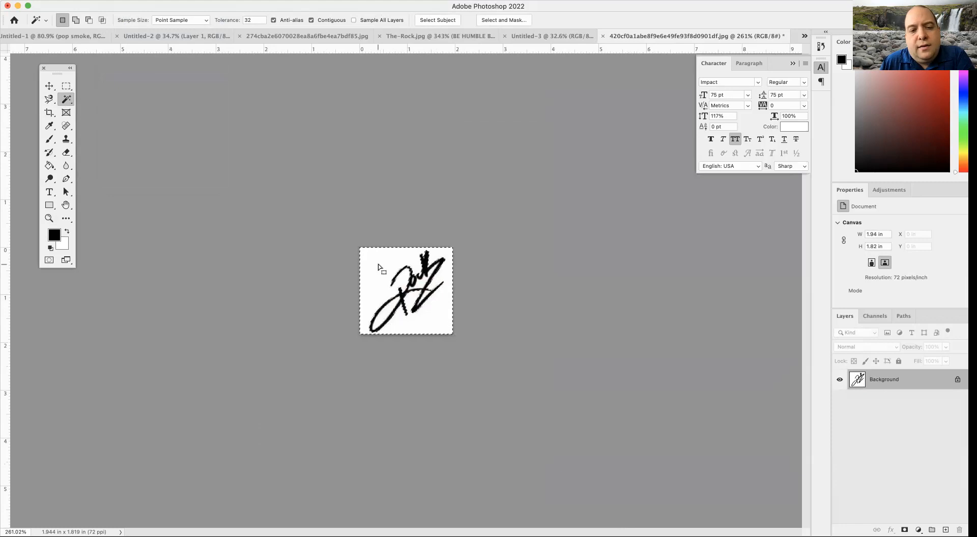
left_click(196, 1)
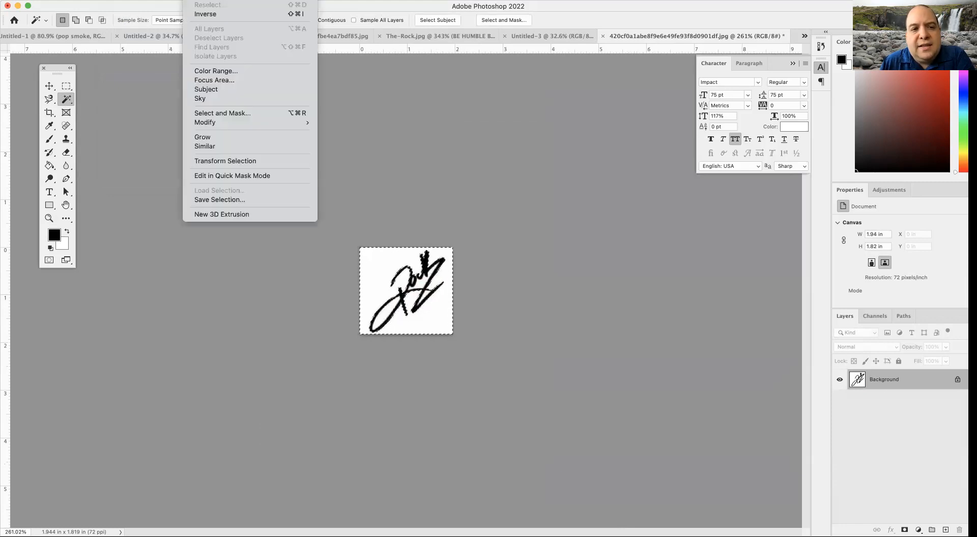
left_click(224, 146)
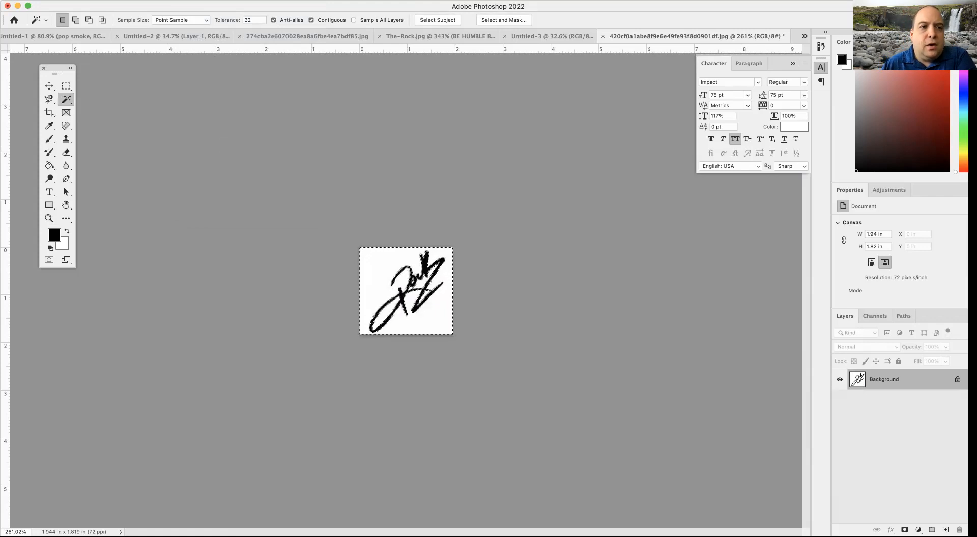
left_click(196, 0)
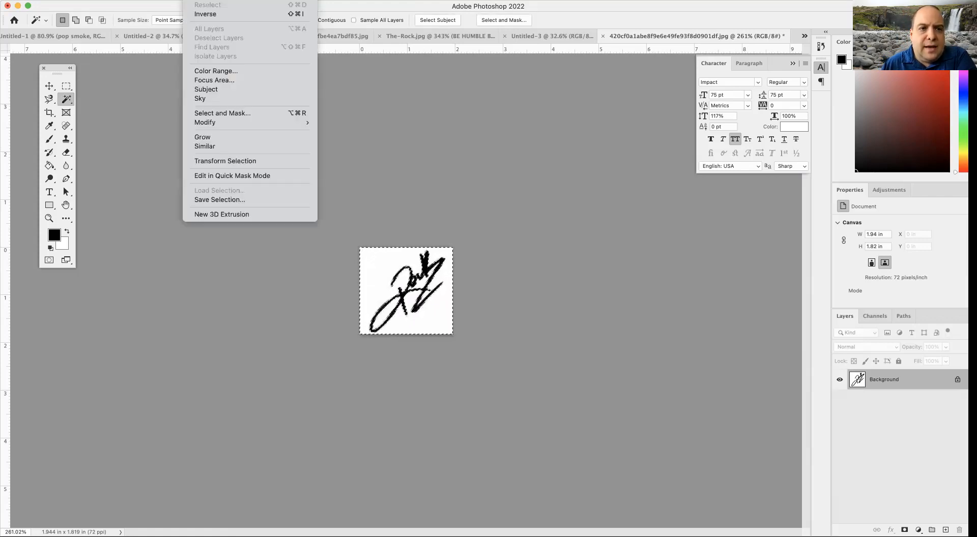
left_click(208, 14)
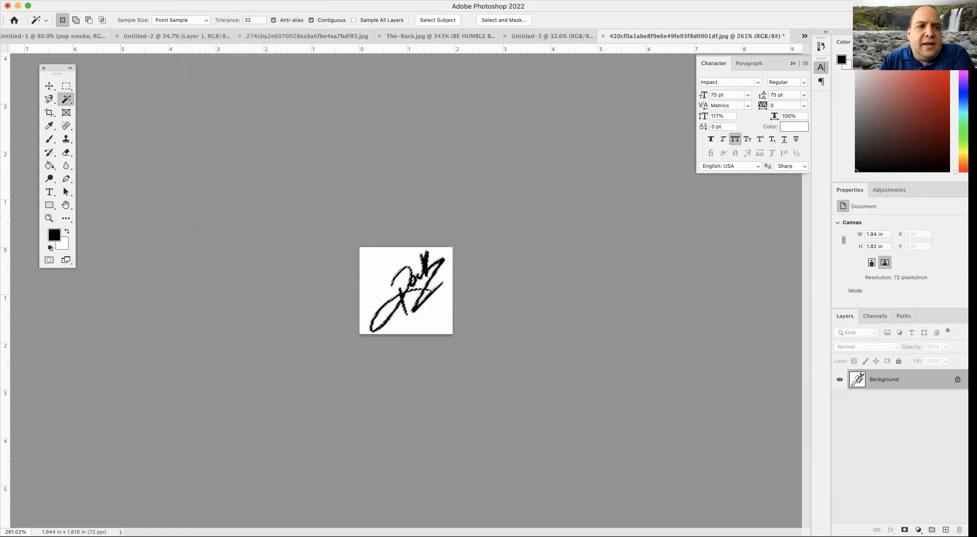
Fill the selected signature strokes with white in Normal mode at 100% opacity.
left_click(89, 0)
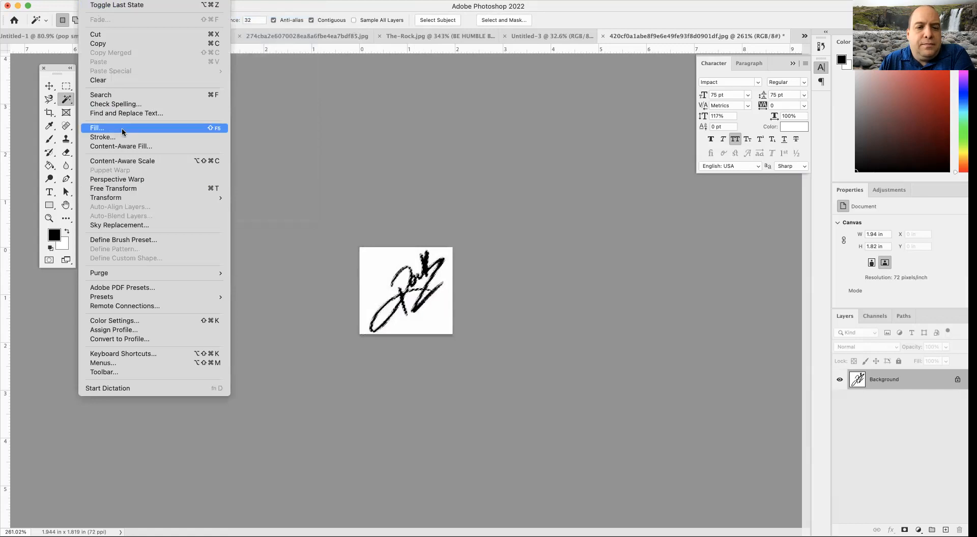
key("Escape")
key("i")
key("shift+BackSpace")
left_click_drag(817, 236, 329, 124)
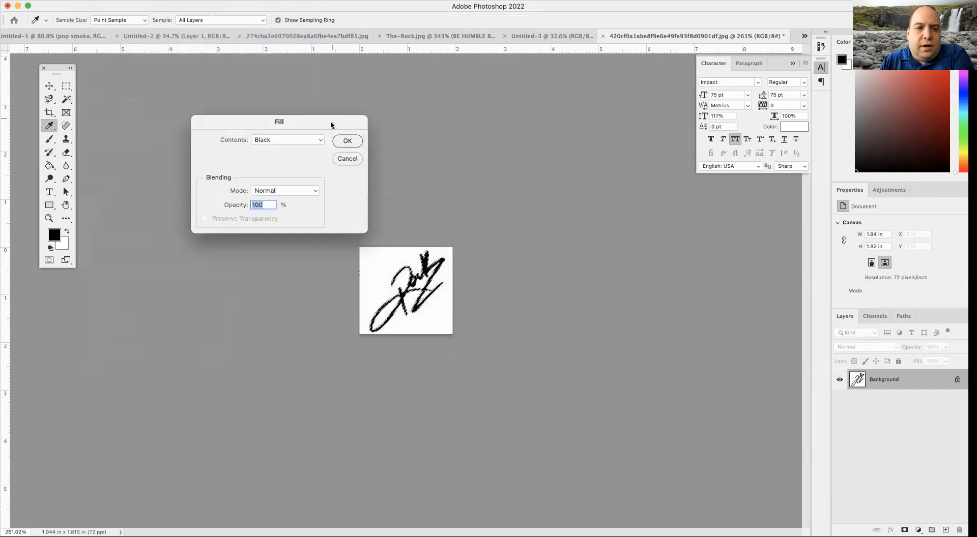
left_click(283, 142)
left_click(281, 160)
left_click(351, 140)
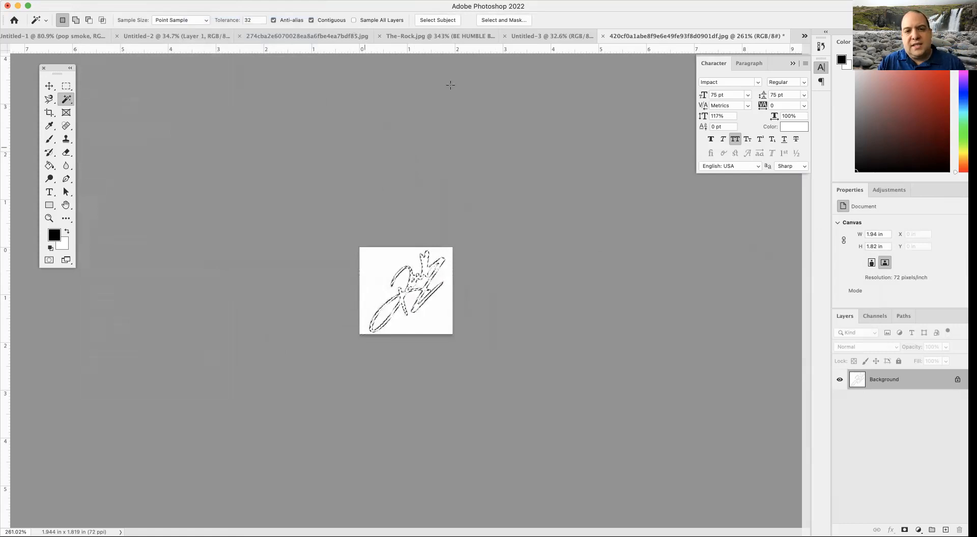
Copy the white signature into the Untitled-3 portrait document and enlarge it to about 2.62 by 2.8 in.
left_click(536, 35)
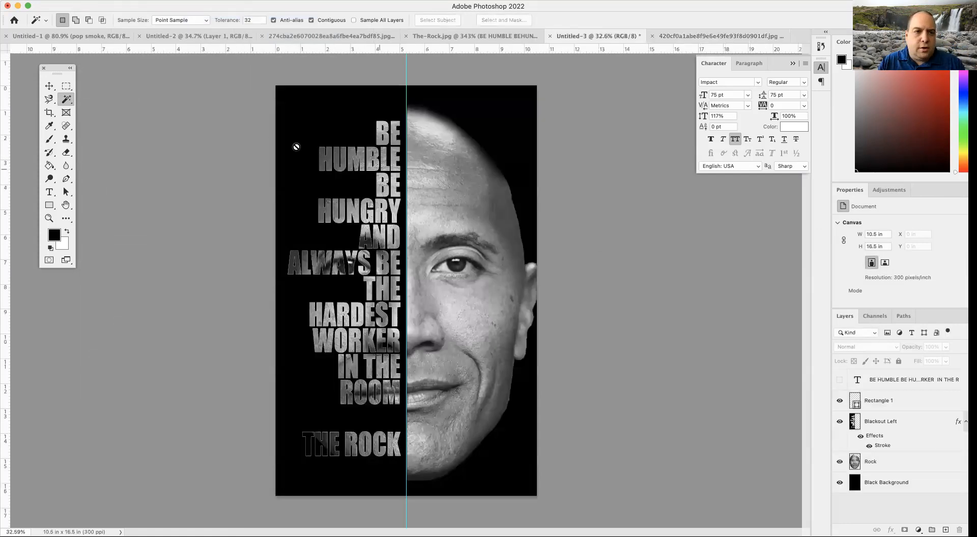
key("super+v")
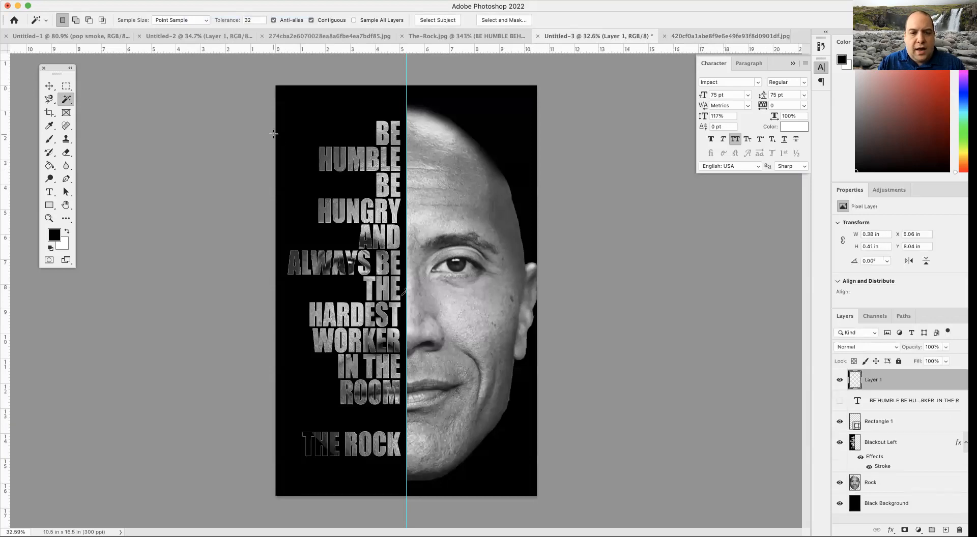
left_click(49, 86)
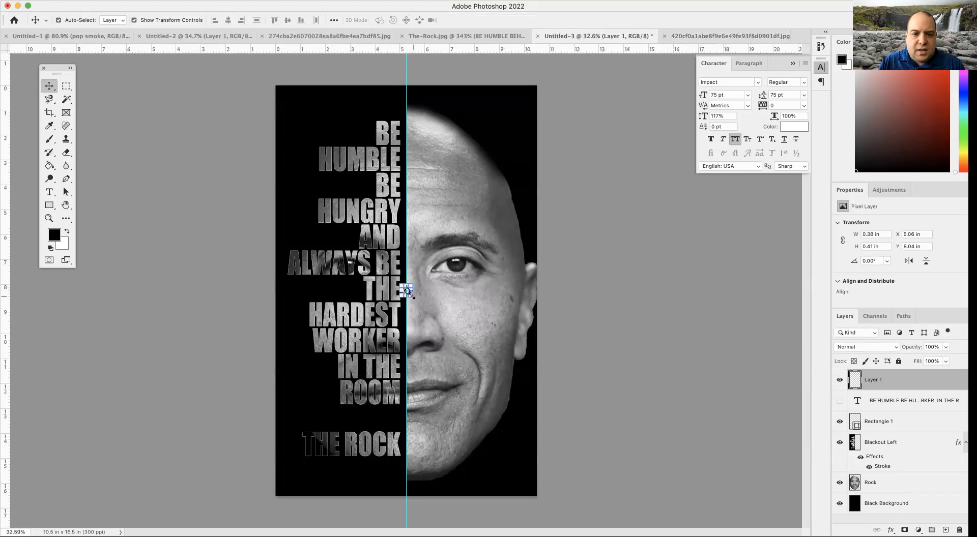
left_click_drag(410, 295, 437, 316)
left_click_drag(439, 316, 483, 343)
key("Return")
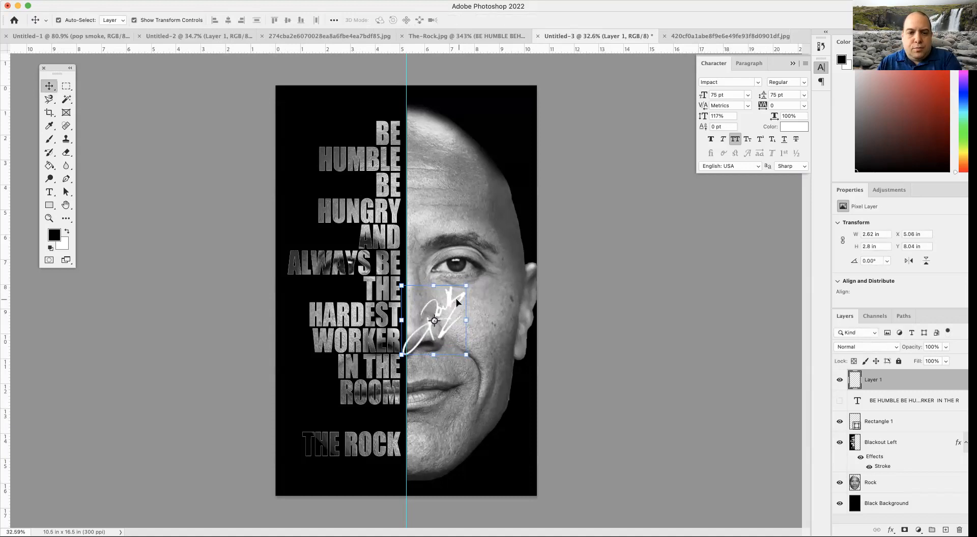
Move the signature to the portrait's lower-right corner beside the chin, at about X 7.64 in and Y 13.44 in, and deselect its layer.
mouse_move(457, 305)
left_mouse_down()
mouse_move(518, 453)
mouse_move(517, 434)
left_mouse_up()
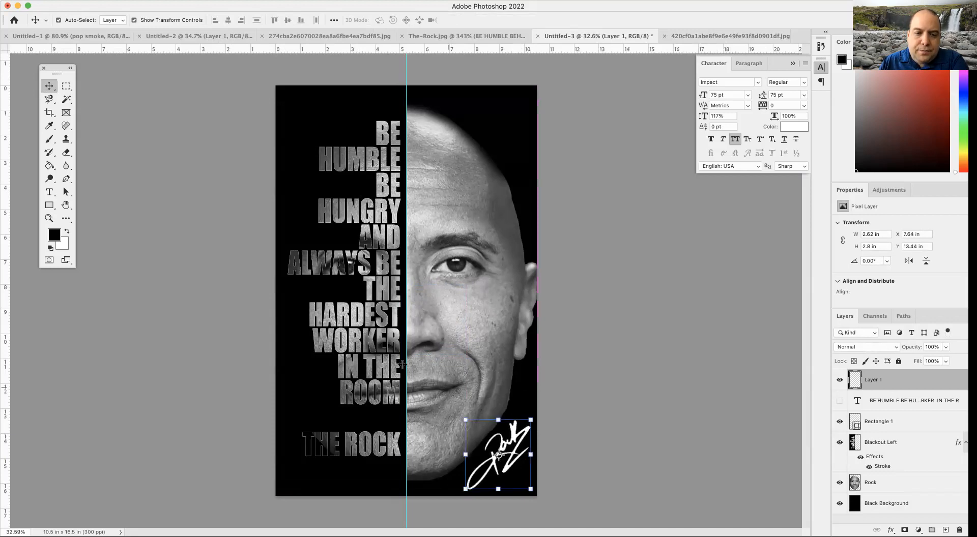
left_click(228, 341)
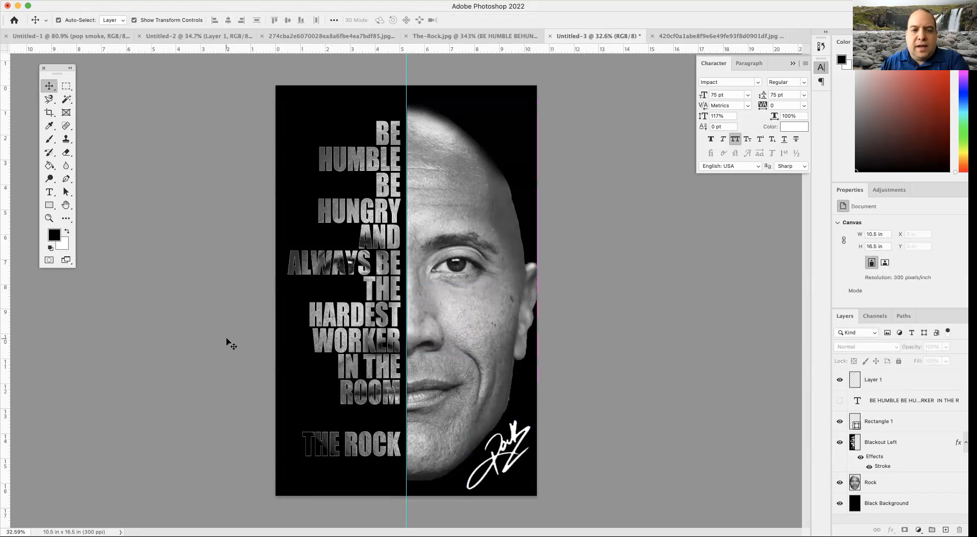